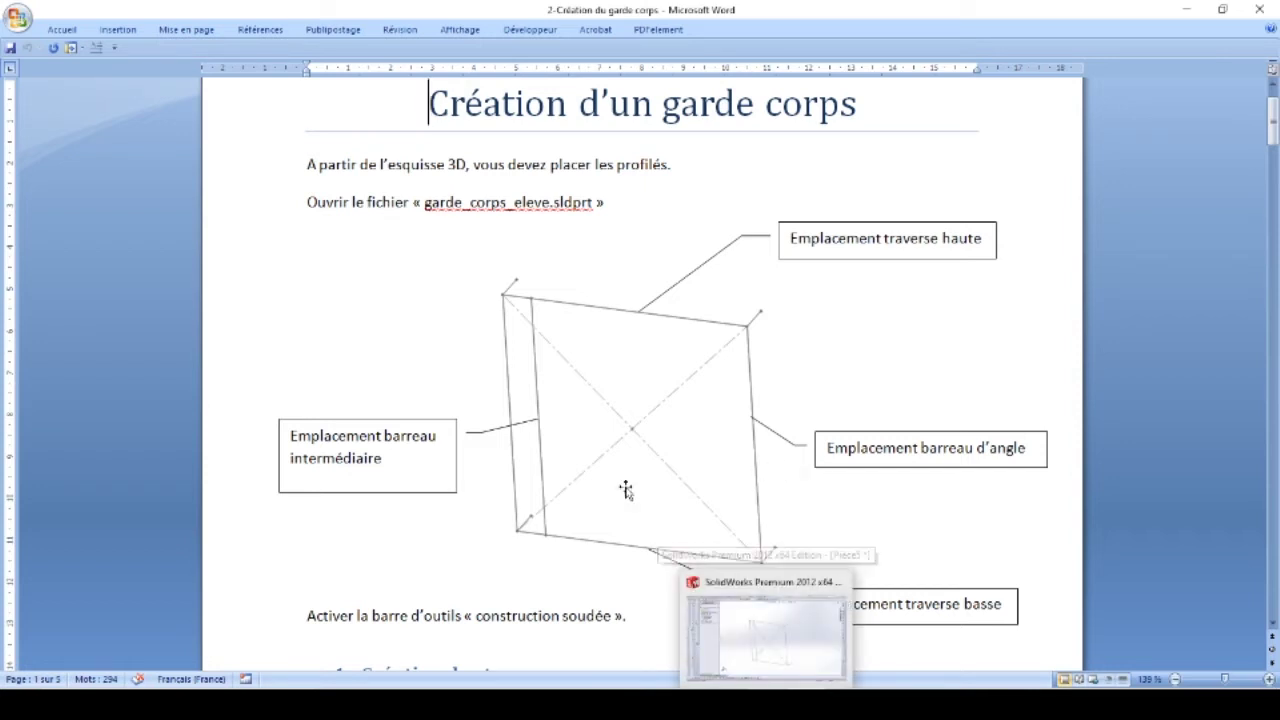
Step: Scroll the Word tutorial to '1. Création des traverses', then bring up the SolidWorks railing part
{"action": "scroll", "coordinate": [625, 489], "scroll_direction": "down", "scroll_amount": 3}
{"action": "scroll", "coordinate": [625, 489], "scroll_direction": "down", "scroll_amount": 5}
{"action": "scroll", "coordinate": [625, 489], "scroll_direction": "up", "scroll_amount": 1}
{"action": "scroll", "coordinate": [772, 403], "scroll_direction": "down", "scroll_amount": 4}
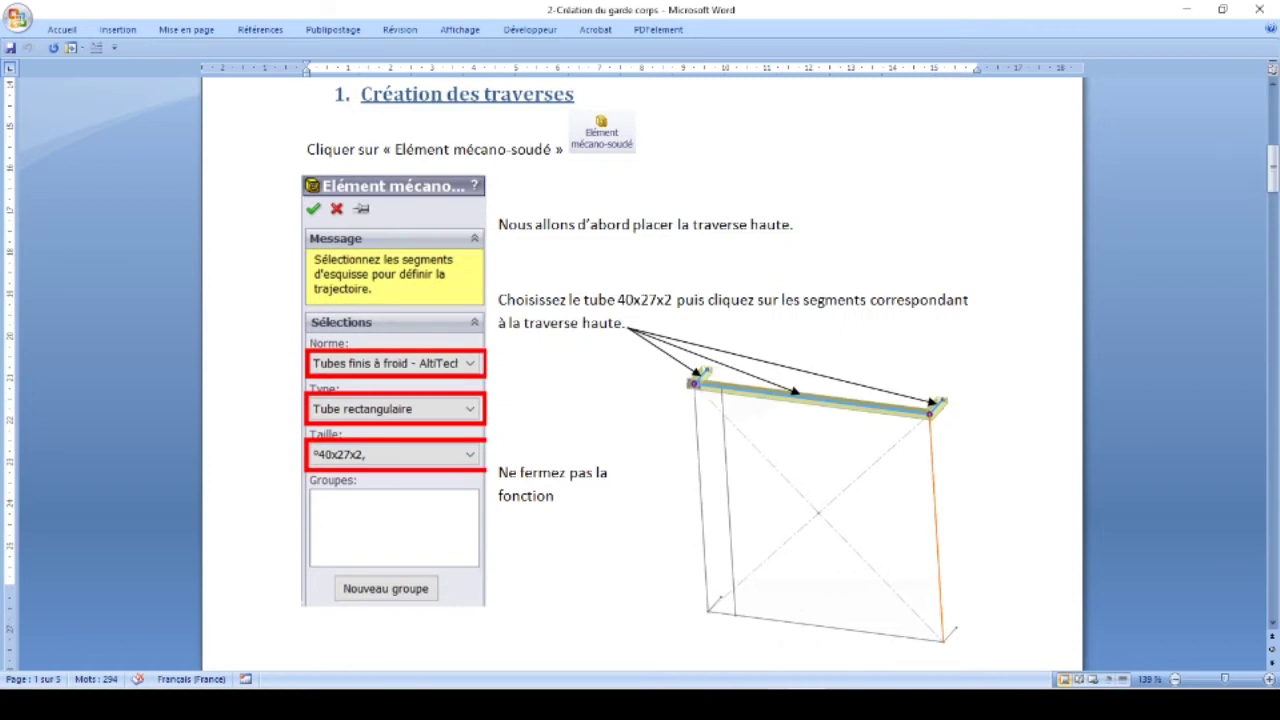
{"action": "left_click", "coordinate": [765, 630]}
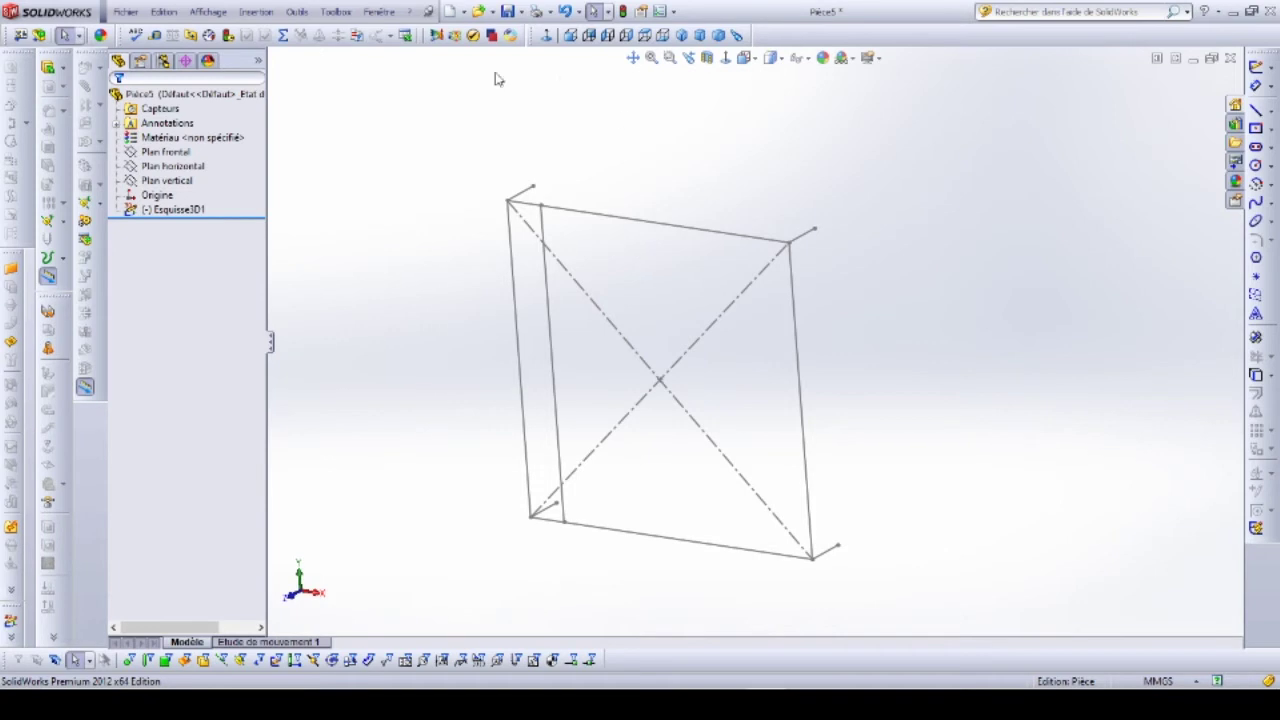
{"action": "left_click", "coordinate": [298, 12]}
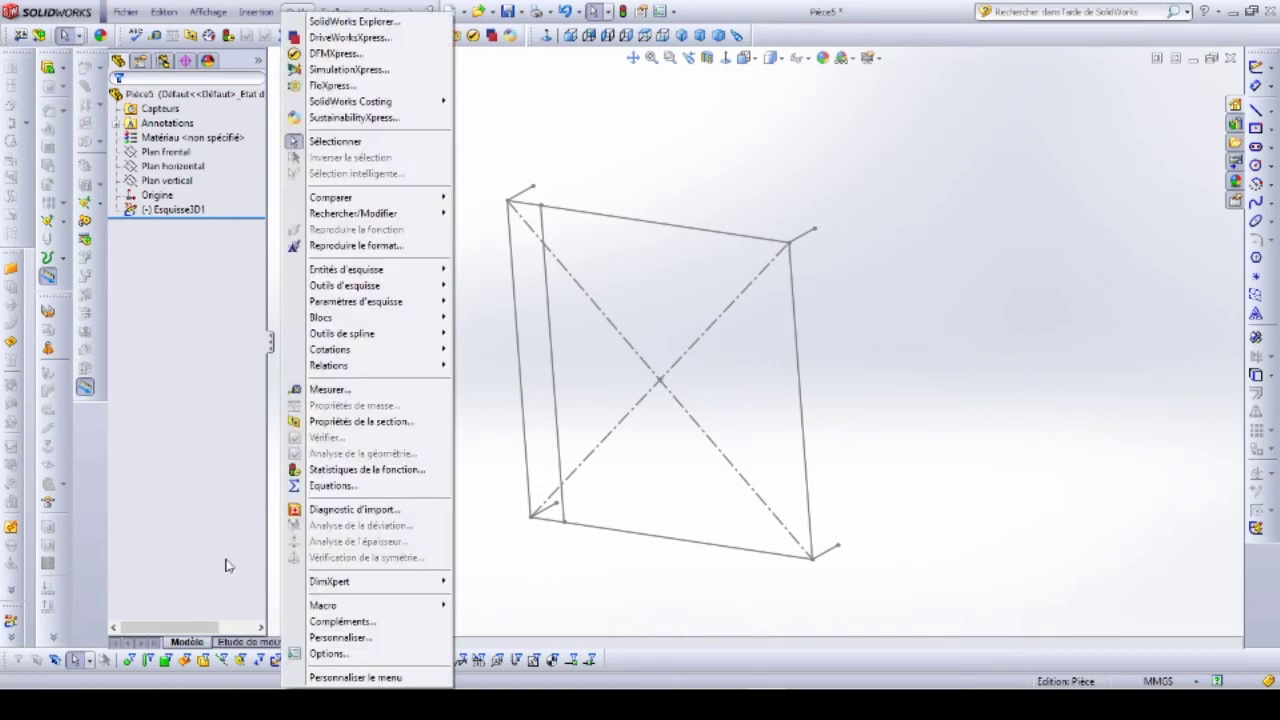
{"action": "left_click", "coordinate": [331, 655]}
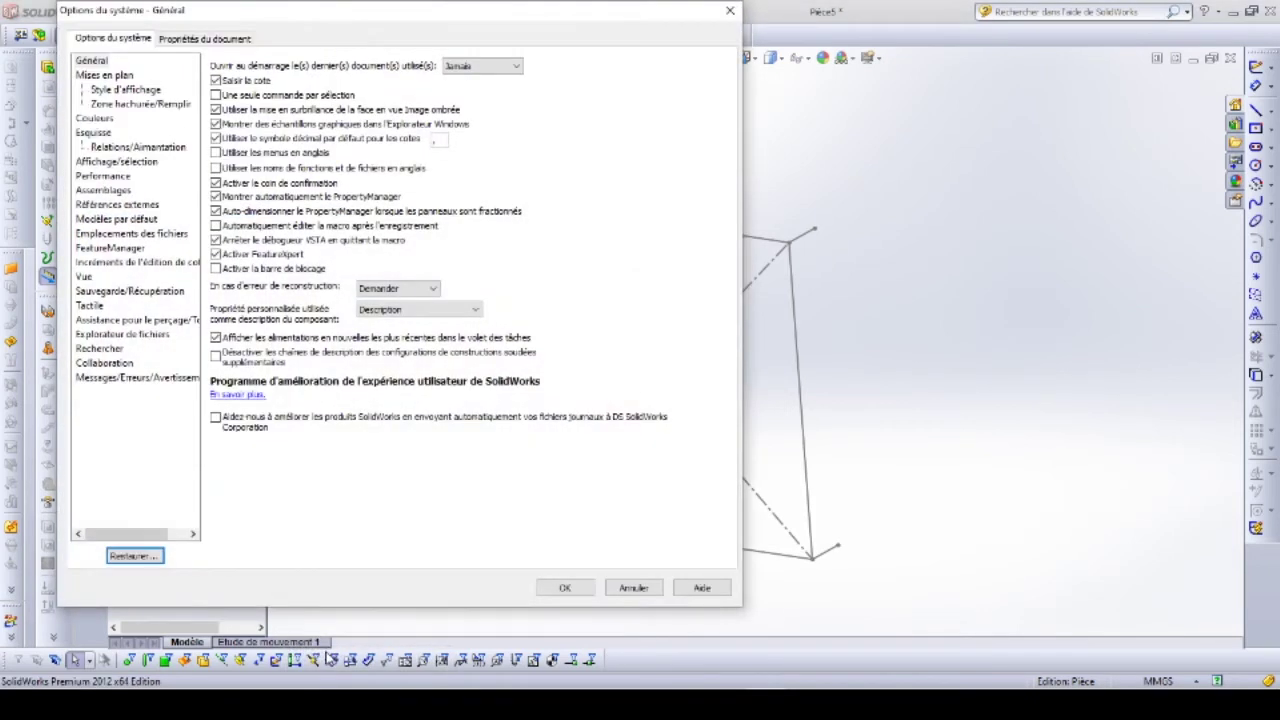
{"action": "left_click", "coordinate": [115, 236]}
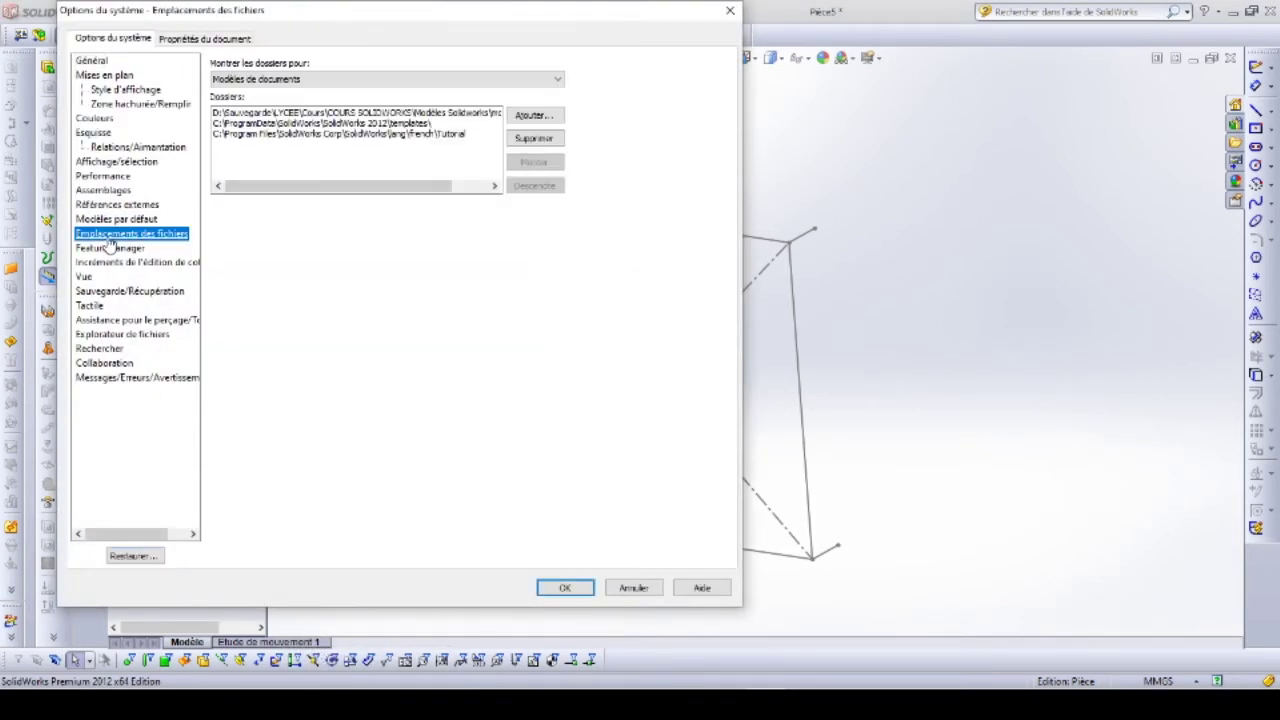
{"action": "left_click", "coordinate": [548, 82]}
{"action": "scroll", "coordinate": [491, 320], "scroll_direction": "down", "scroll_amount": 2}
{"action": "scroll", "coordinate": [490, 330], "scroll_direction": "down", "scroll_amount": 2}
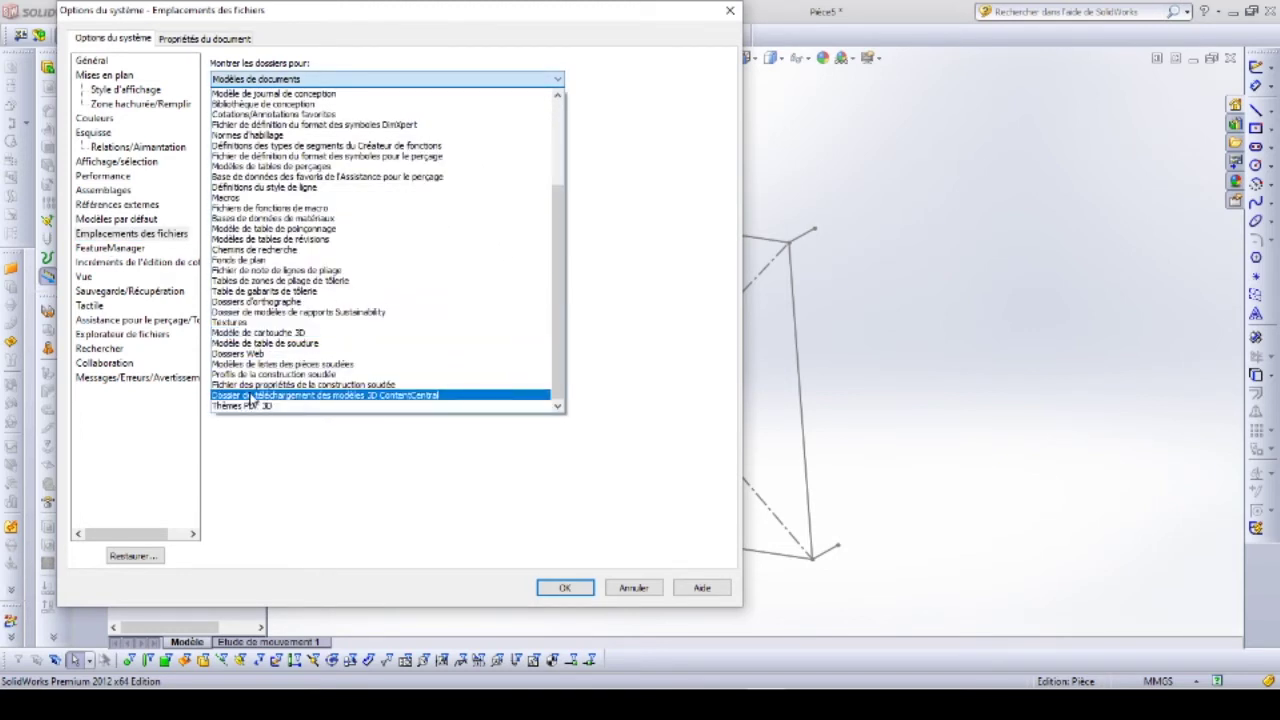
{"action": "left_click", "coordinate": [298, 376]}
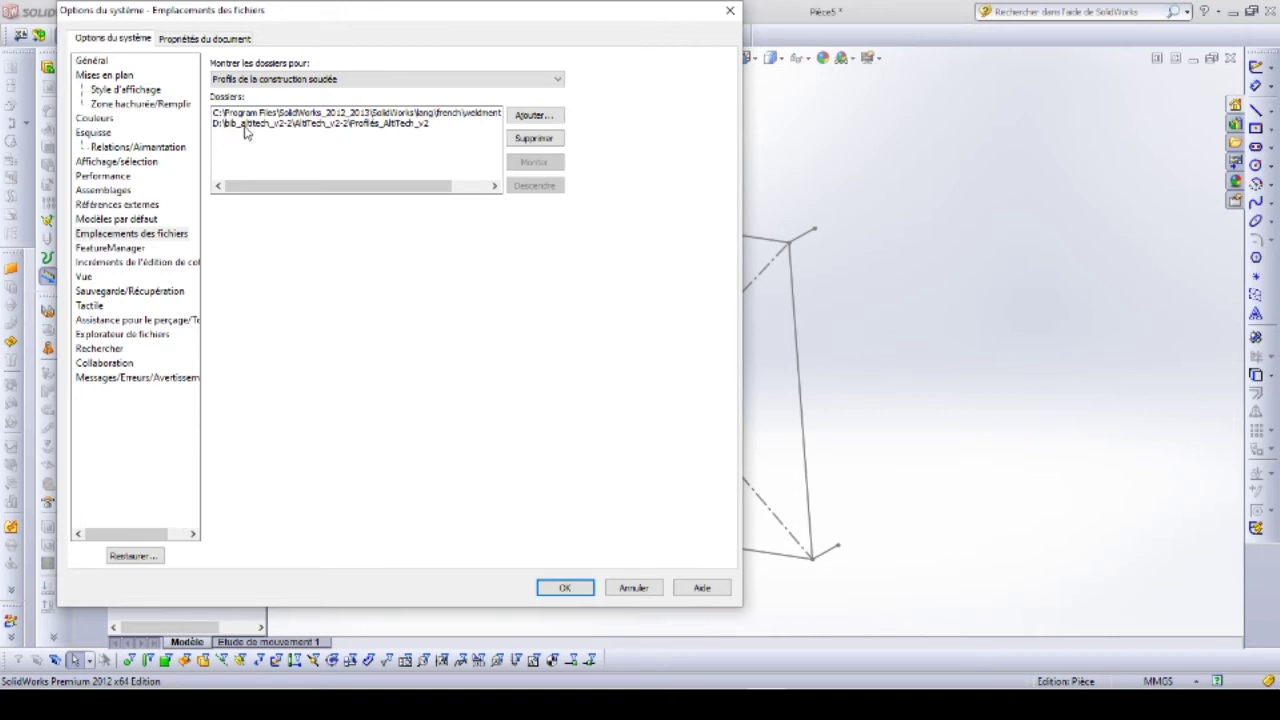
{"action": "left_click", "coordinate": [531, 116]}
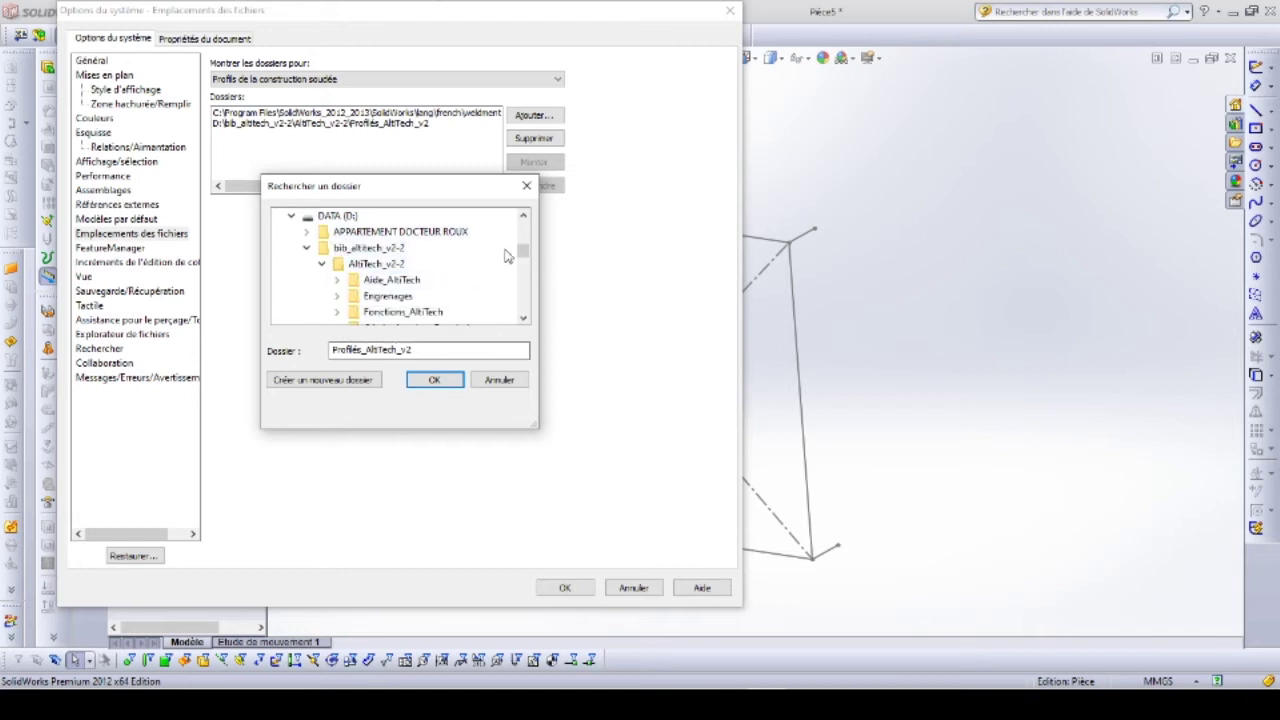
{"action": "left_click", "coordinate": [499, 381]}
{"action": "left_click", "coordinate": [632, 588]}
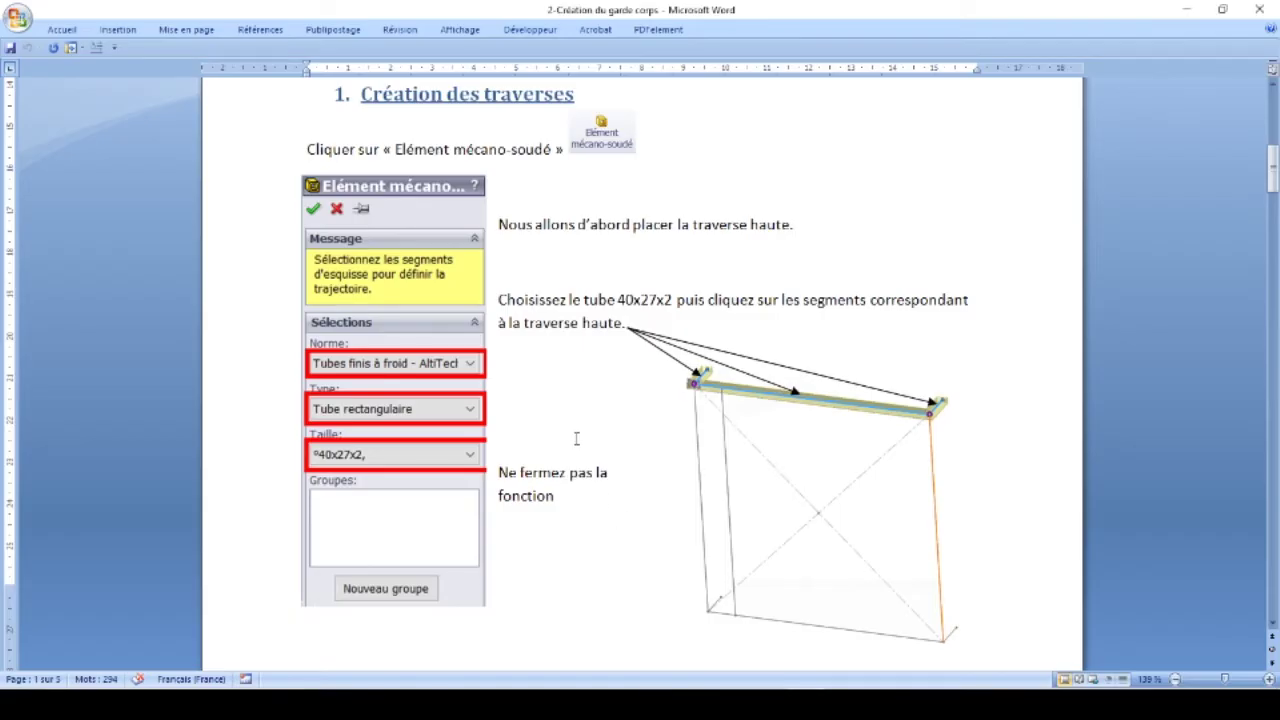
Step: Read the 'Création des traverses' settings for the 40x27x2 top-rail tube in the tutorial
{"action": "scroll", "coordinate": [577, 435], "scroll_direction": "up", "scroll_amount": 1}
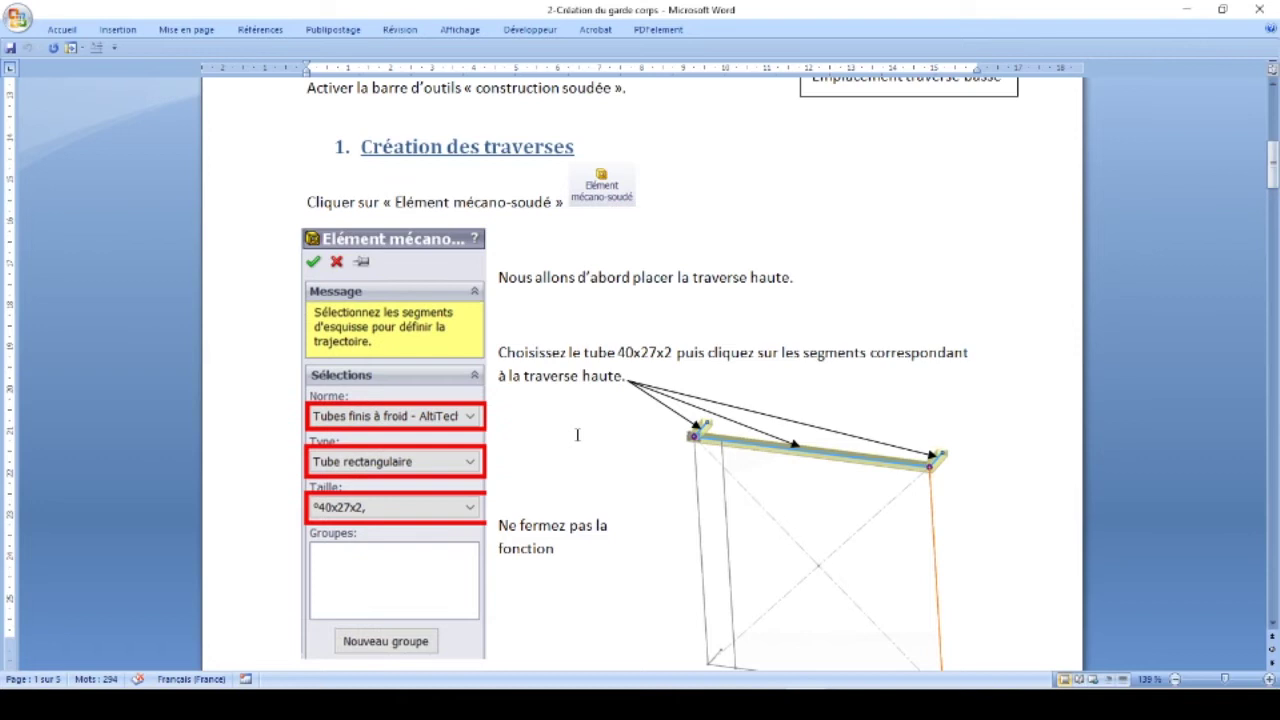
{"action": "scroll", "coordinate": [612, 237], "scroll_direction": "up", "scroll_amount": 2}
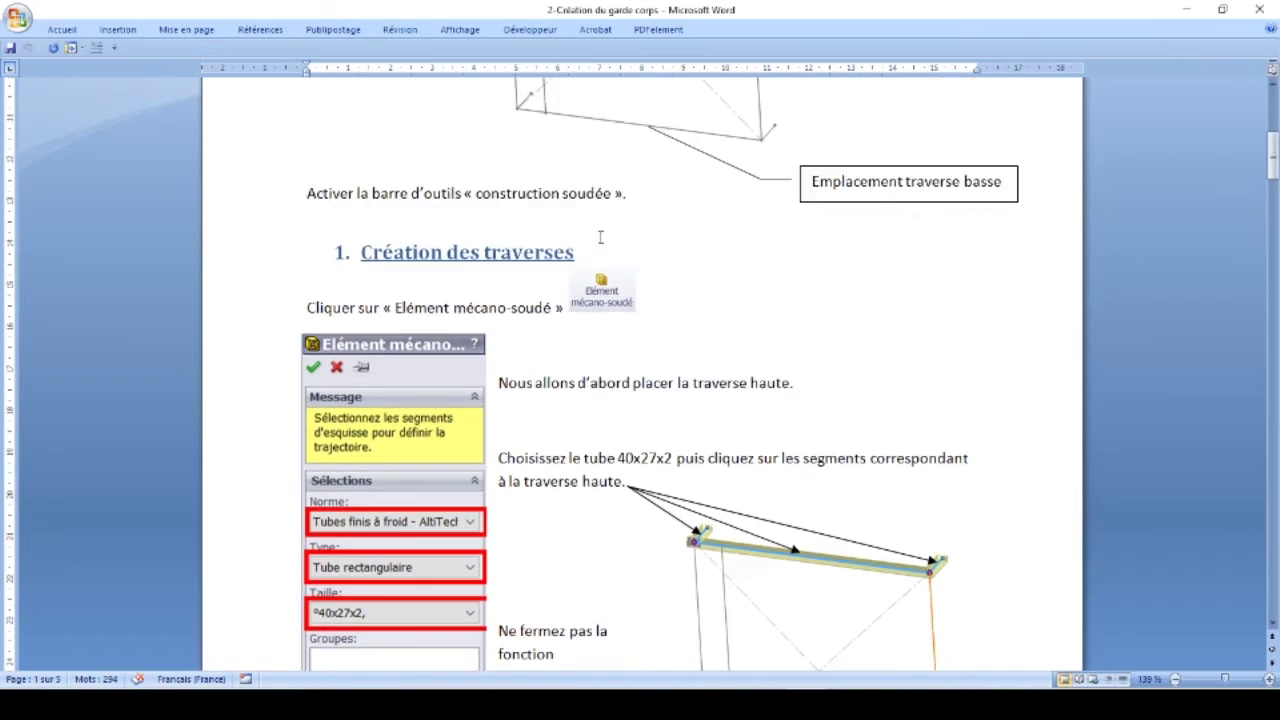
{"action": "scroll", "coordinate": [596, 240], "scroll_direction": "down", "scroll_amount": 1}
{"action": "scroll", "coordinate": [596, 240], "scroll_direction": "down", "scroll_amount": 1}
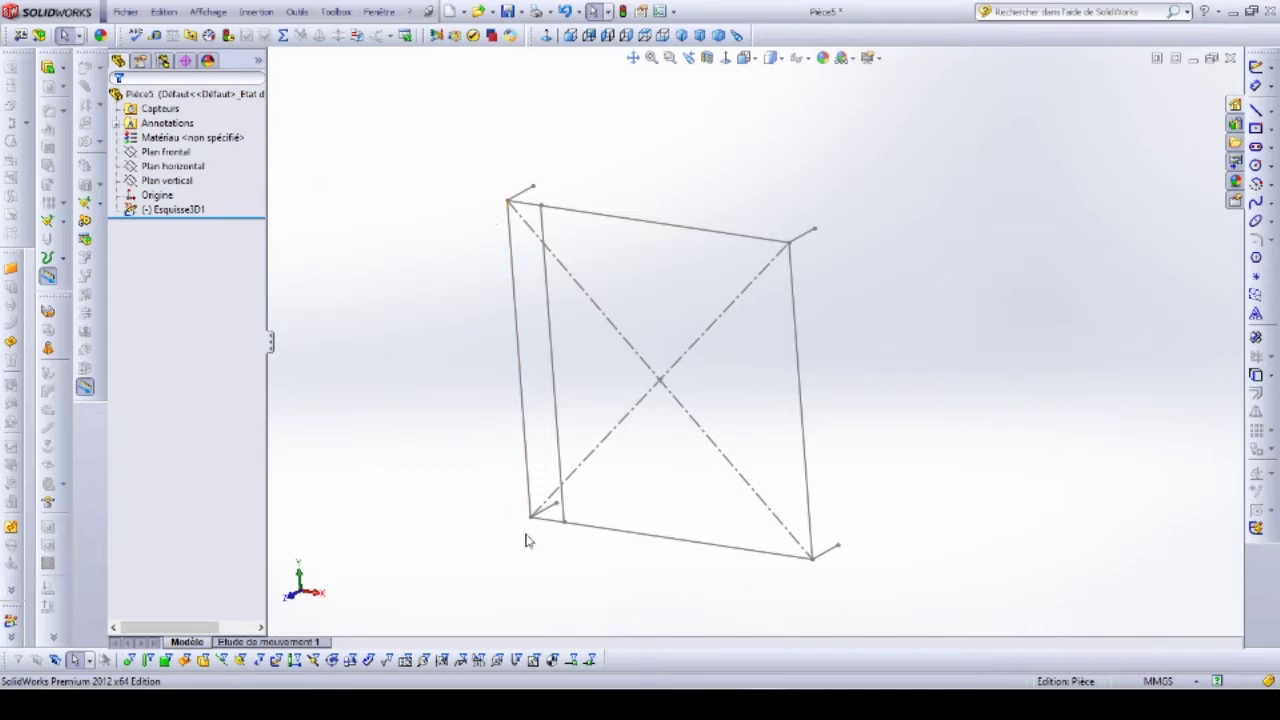
Step: Start a new structural member via Insertion > Constructions soudées > Elément mécano-soudé
{"action": "left_click", "coordinate": [130, 213]}
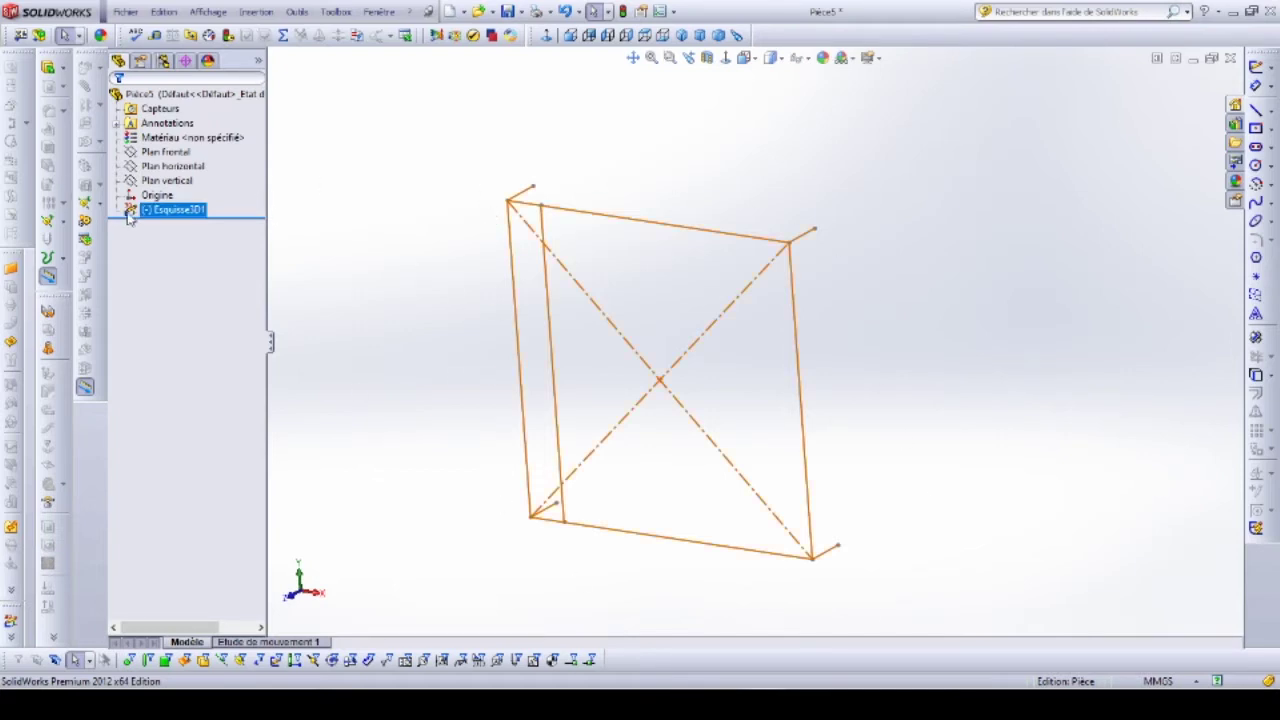
{"action": "left_click", "coordinate": [828, 256]}
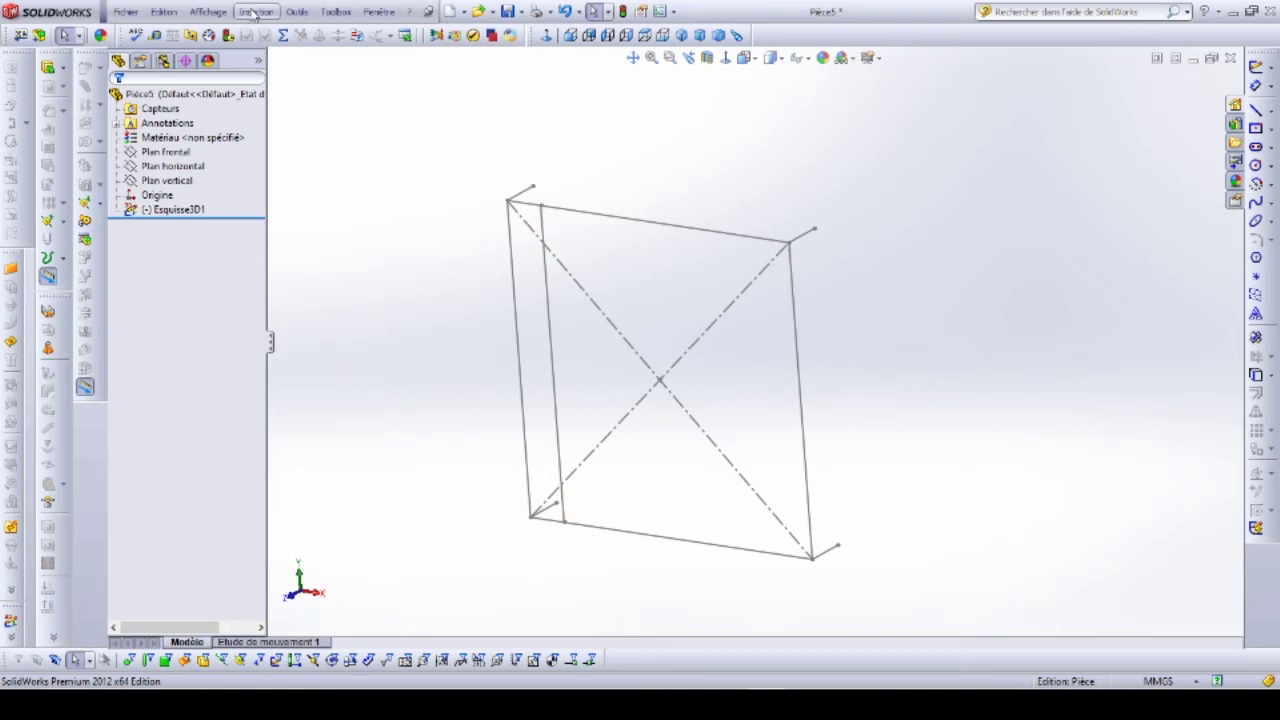
{"action": "left_click", "coordinate": [255, 12]}
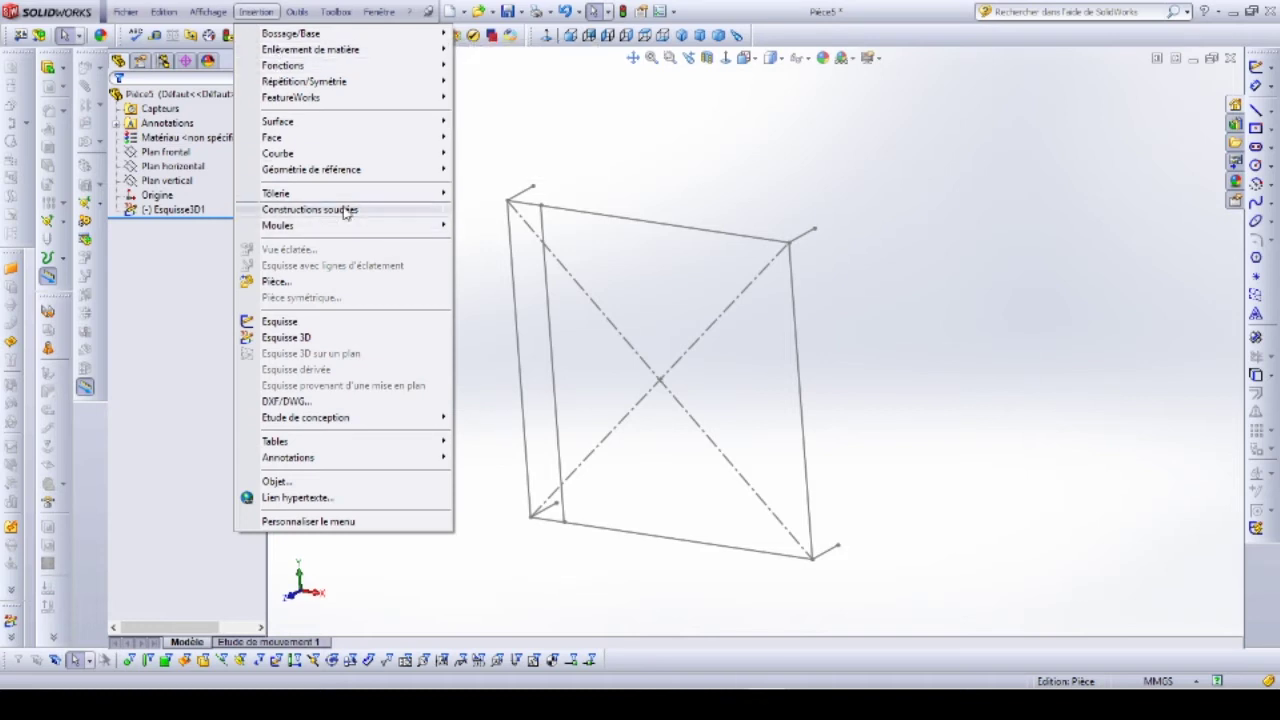
{"action": "mouse_move", "coordinate": [310, 209]}
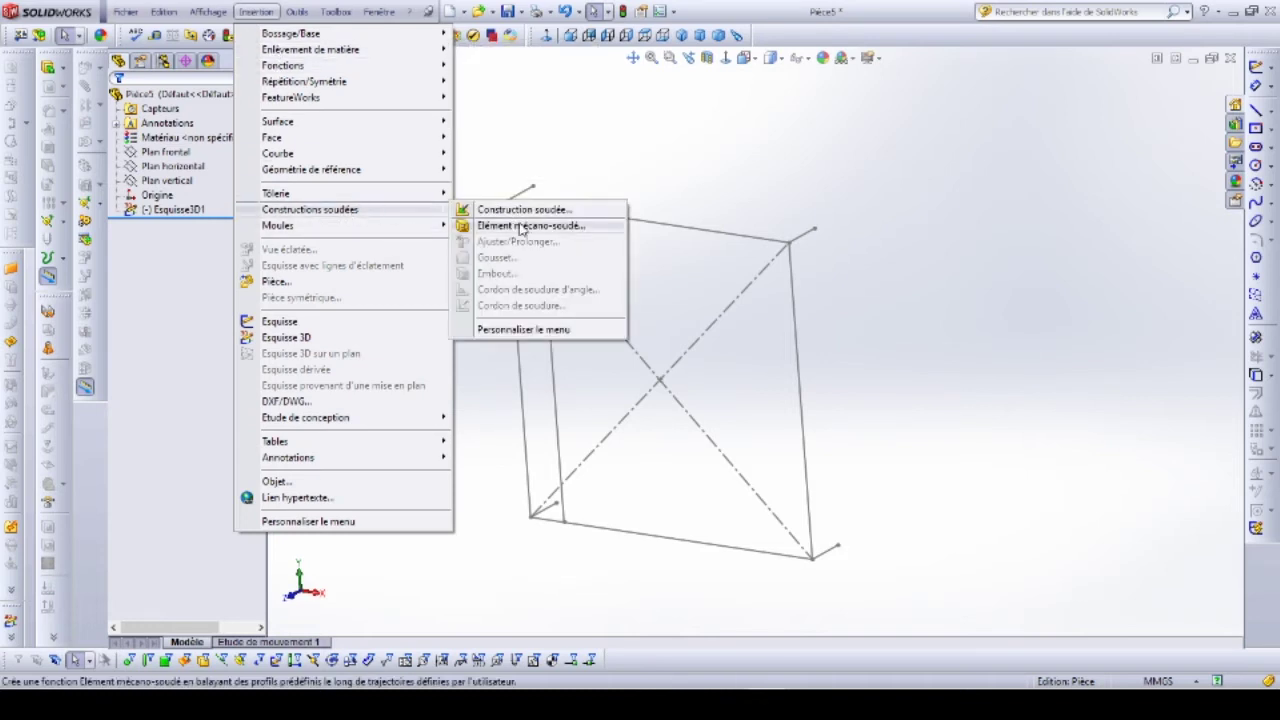
{"action": "left_click", "coordinate": [521, 228]}
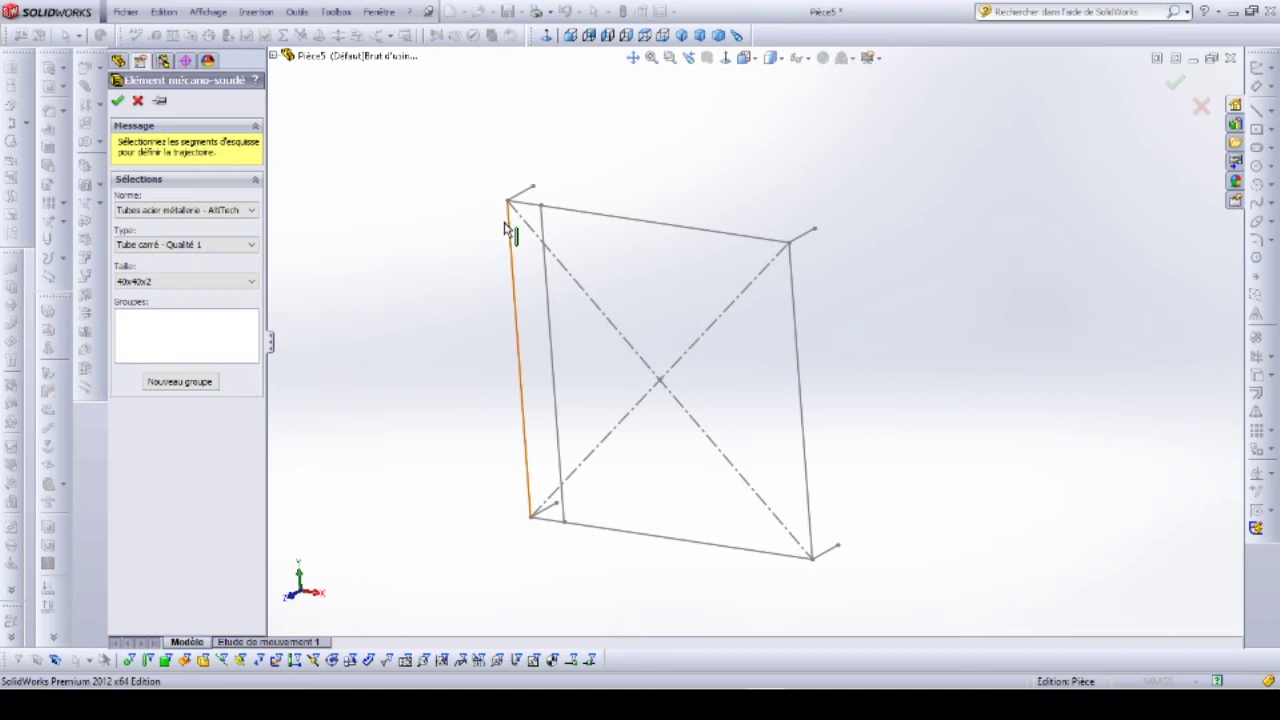
Step: Set the profile to Tubes finis à froid - AltiTech, Tube rectangulaire, size 40x27x2
{"action": "left_click", "coordinate": [228, 214]}
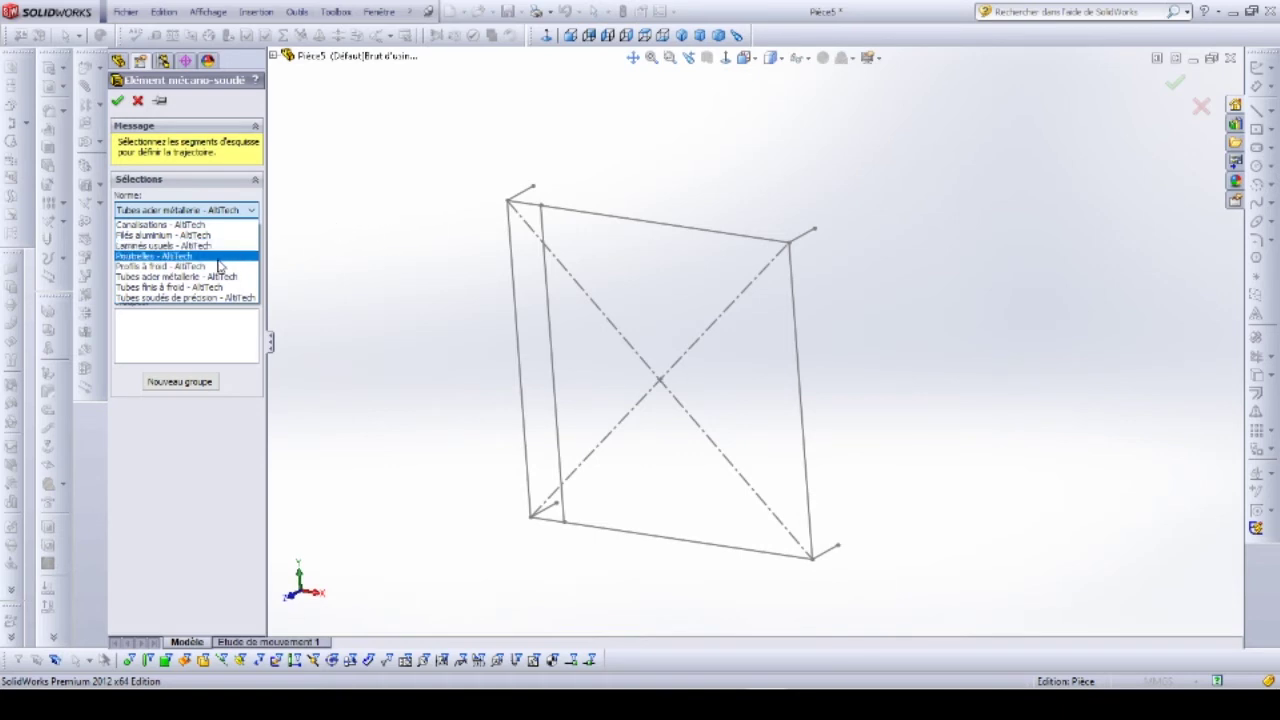
{"action": "left_click", "coordinate": [336, 221]}
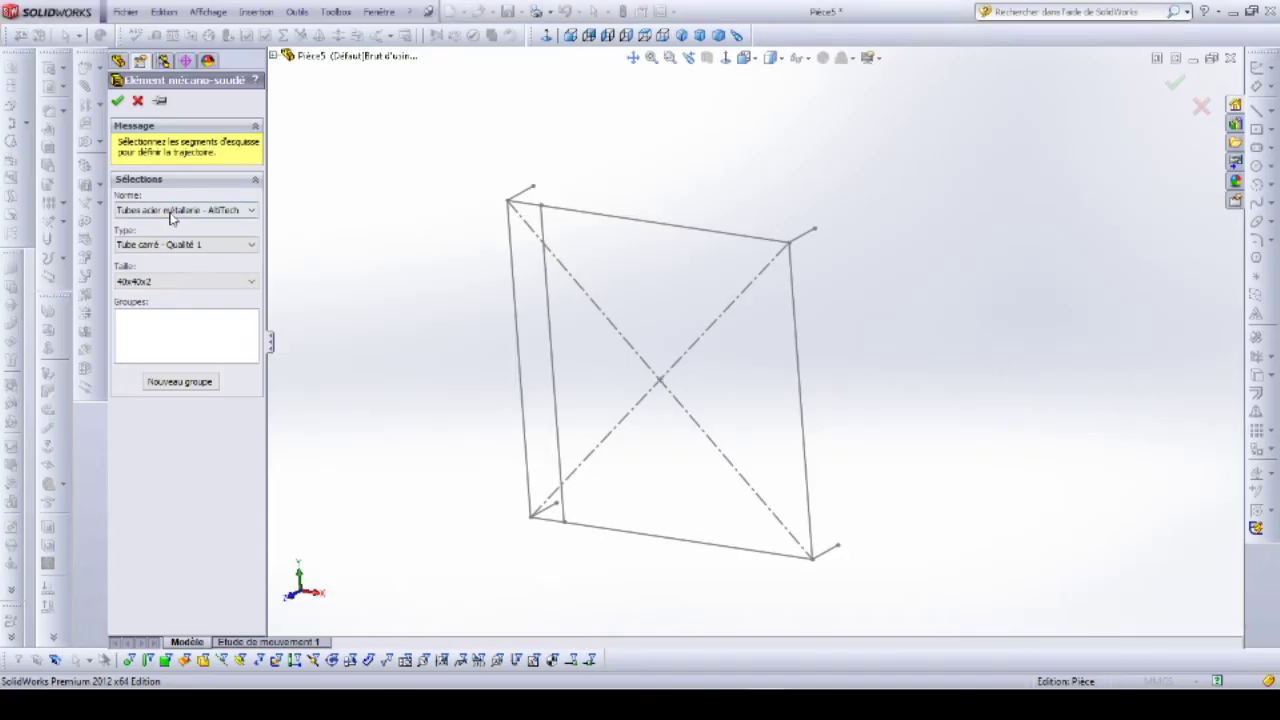
{"action": "left_click", "coordinate": [175, 211]}
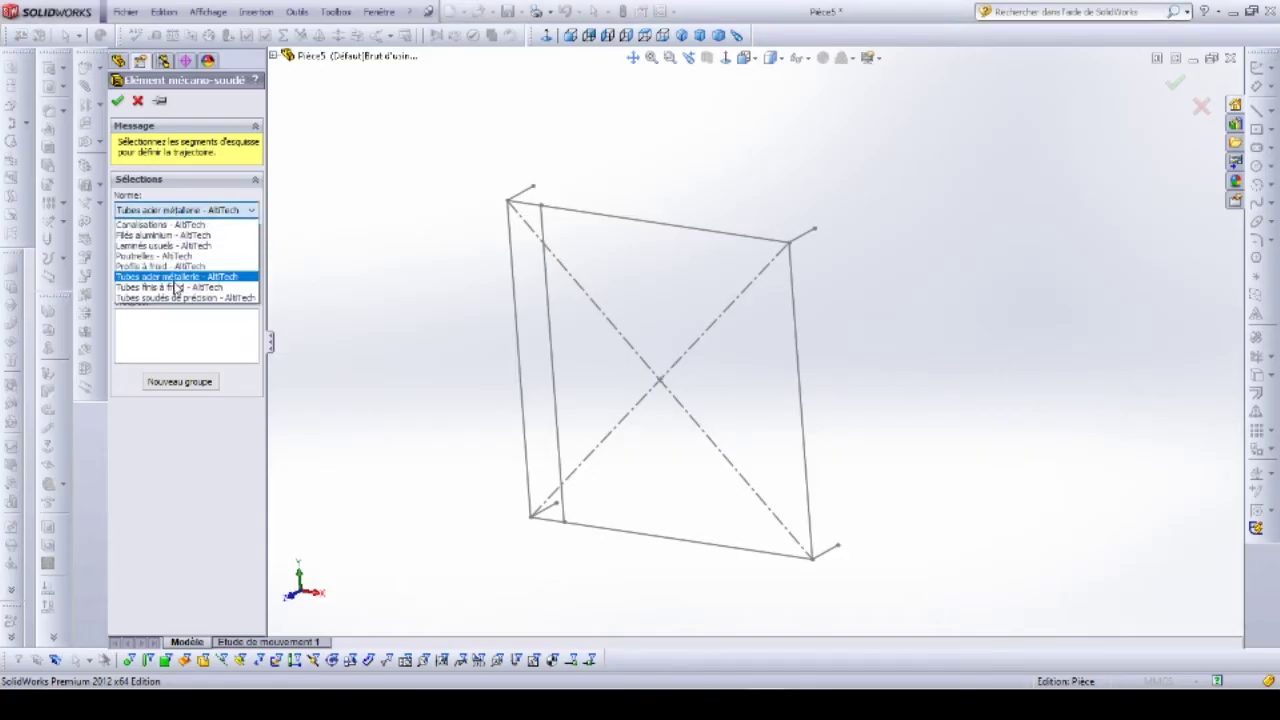
{"action": "left_click", "coordinate": [175, 287]}
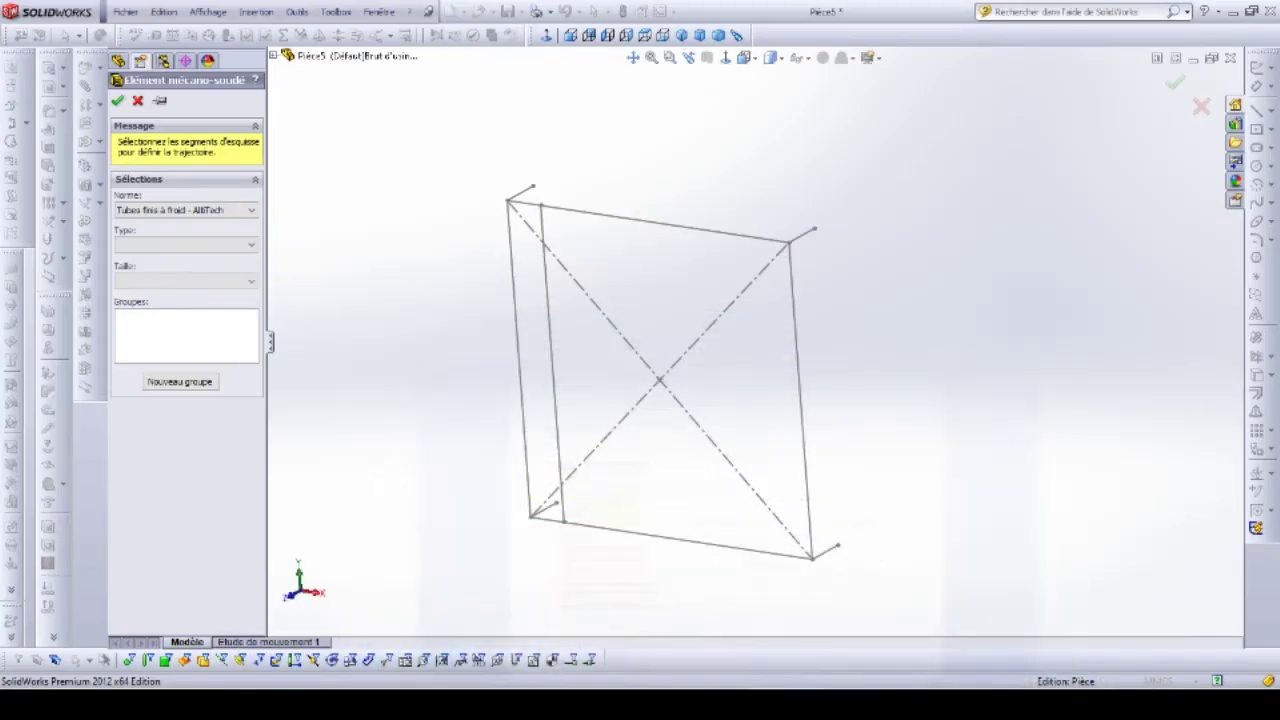
{"action": "left_click", "coordinate": [158, 246]}
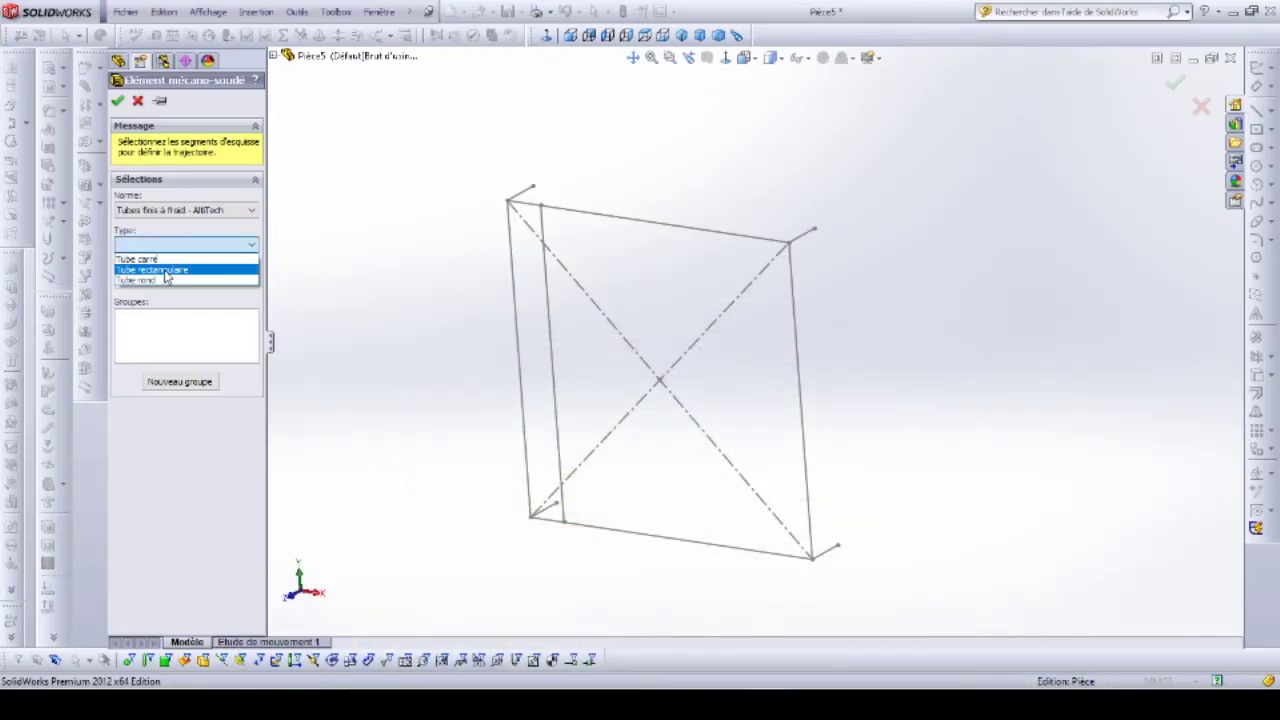
{"action": "left_click", "coordinate": [152, 270]}
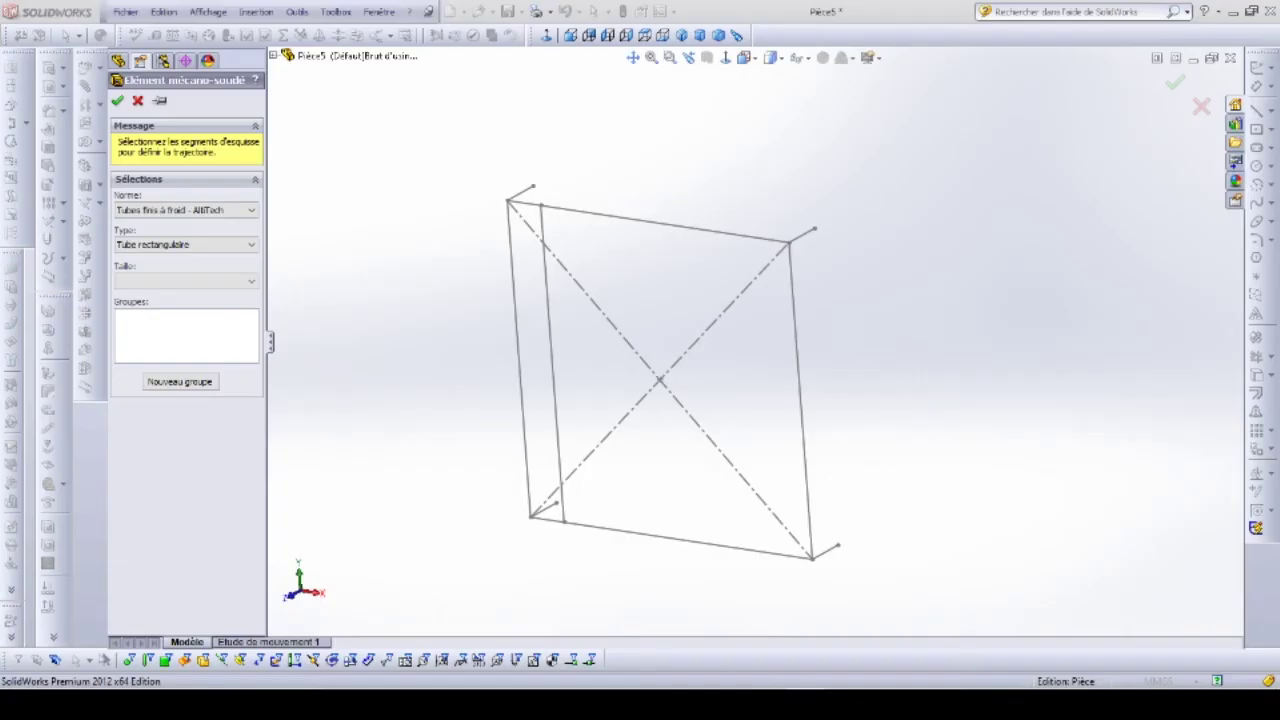
{"action": "left_click", "coordinate": [134, 281]}
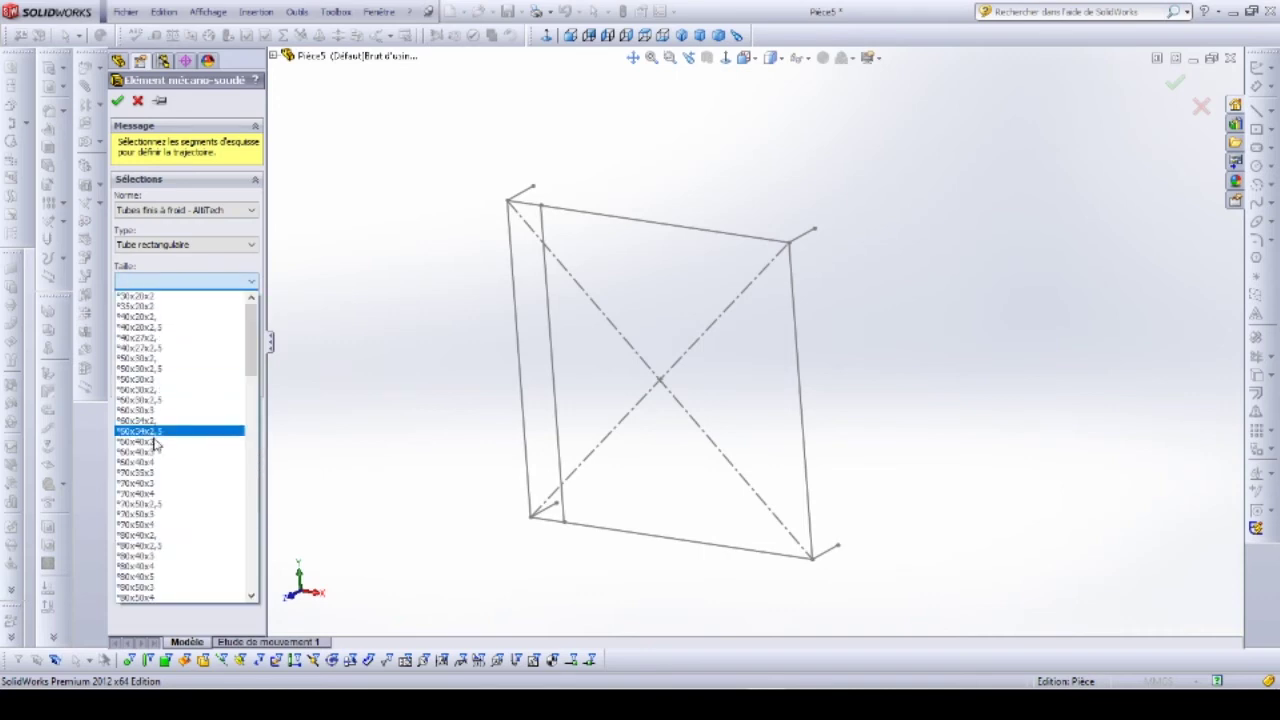
{"action": "left_click", "coordinate": [151, 340]}
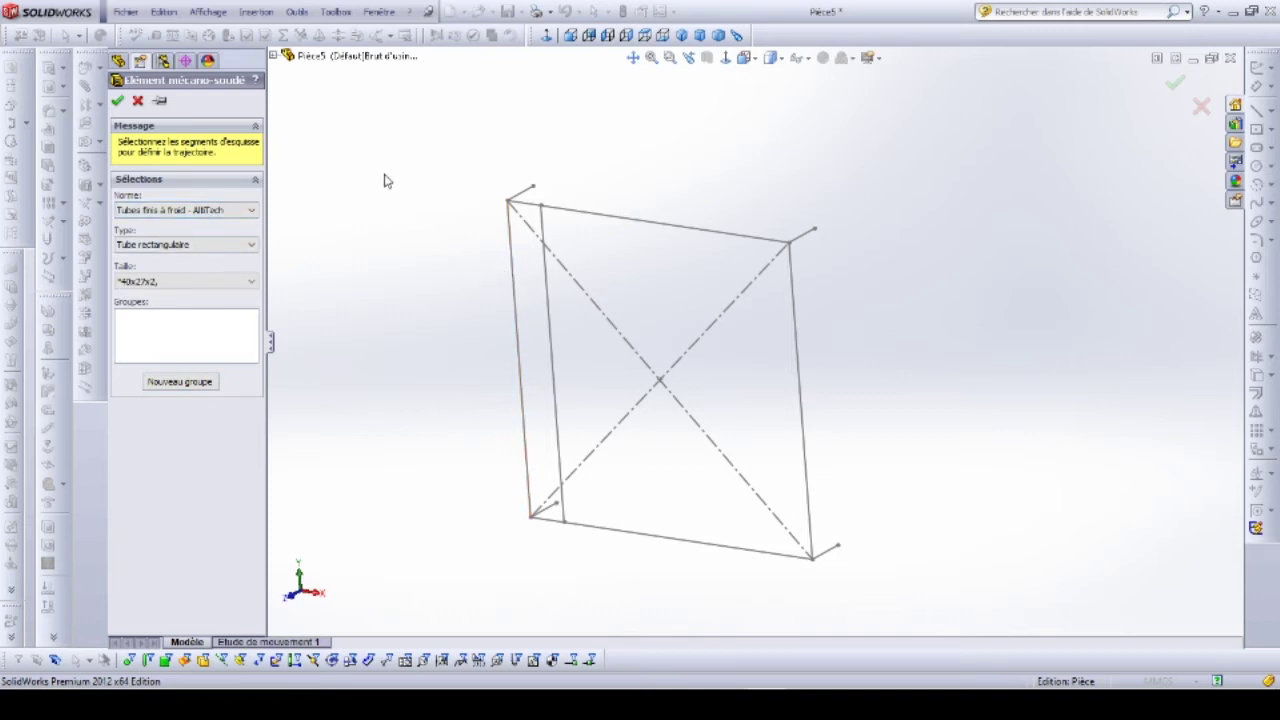
Step: Select the short left, long top and short right sketch segments as the top-rail path
{"action": "left_click", "coordinate": [523, 197]}
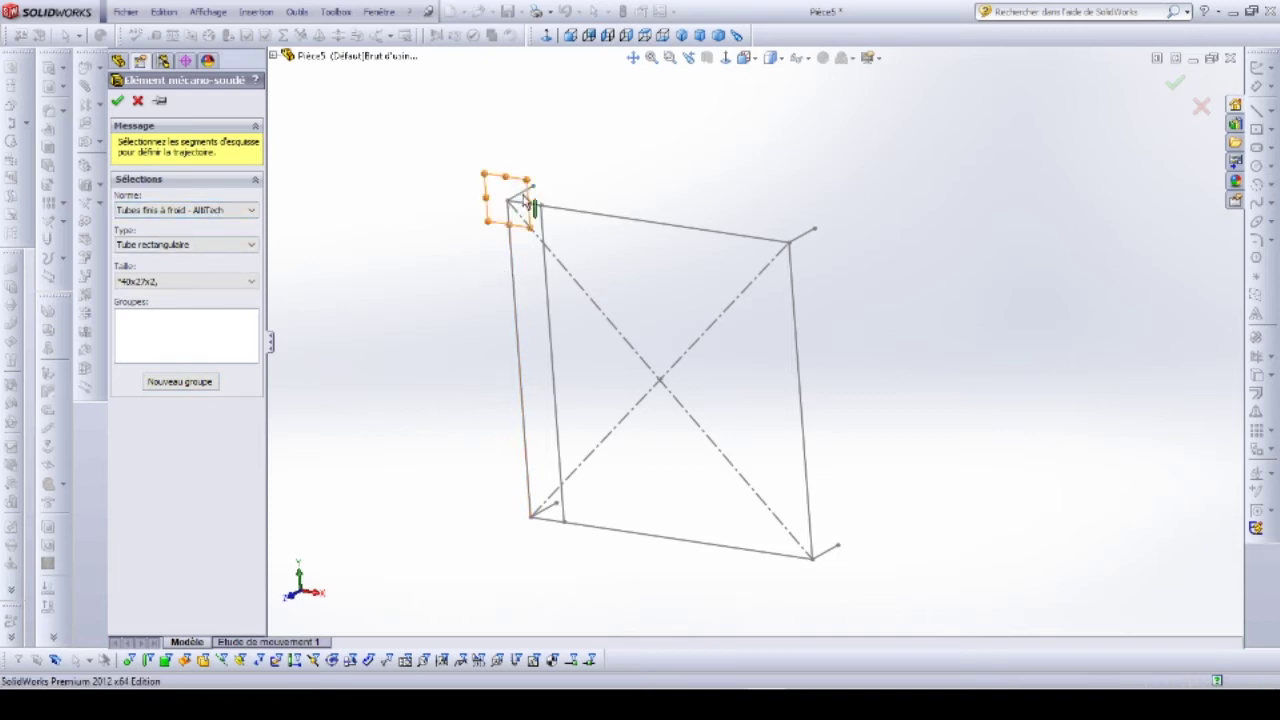
{"action": "left_click", "coordinate": [567, 212]}
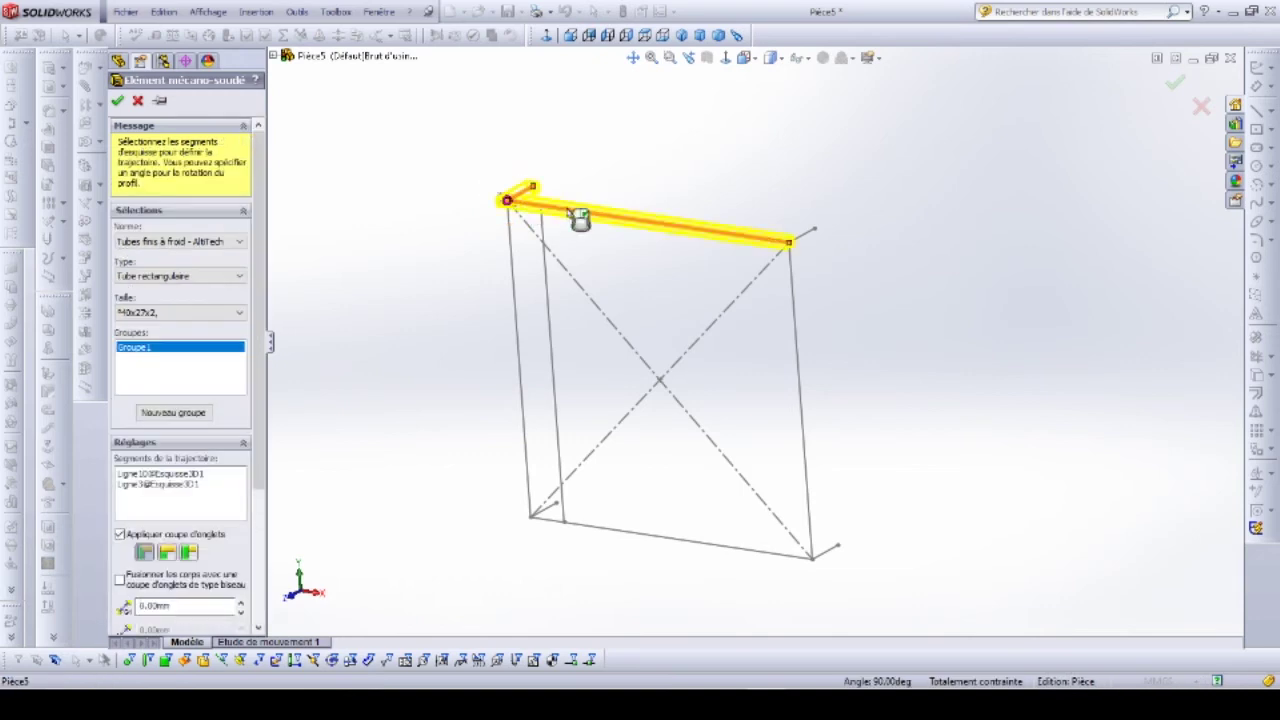
{"action": "left_click", "coordinate": [807, 239]}
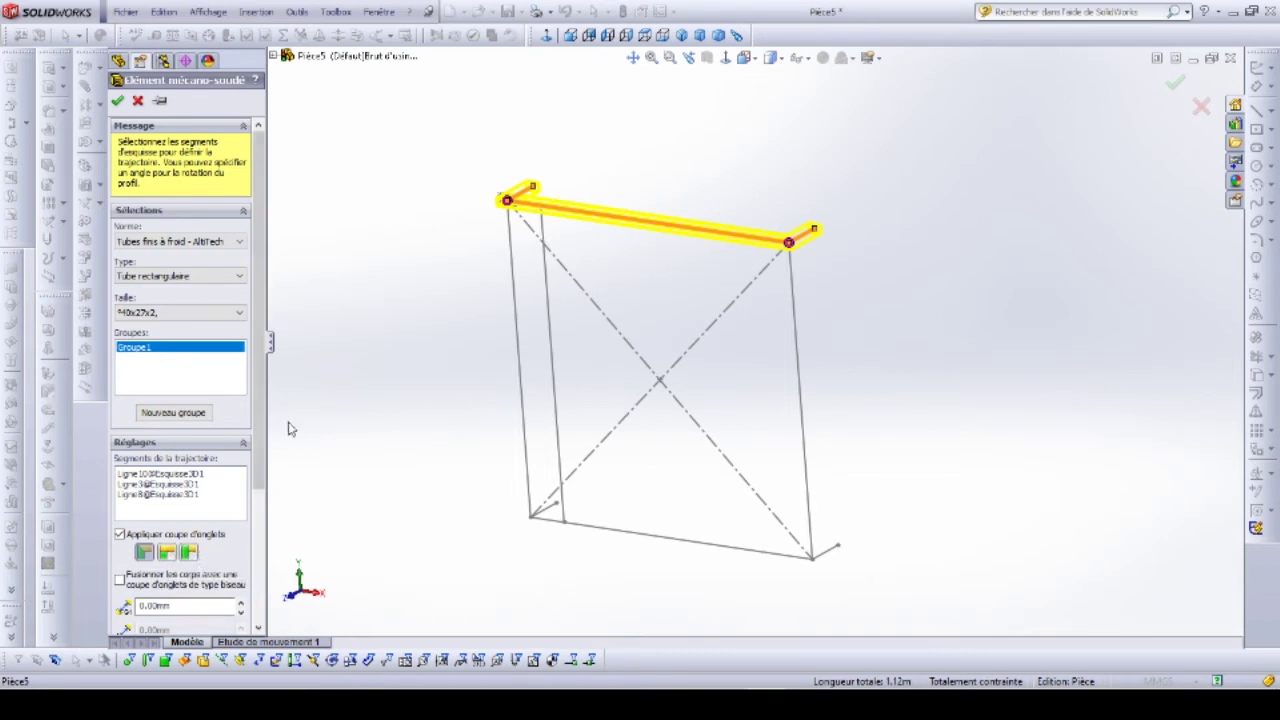
{"action": "scroll", "coordinate": [525, 215], "scroll_direction": "down", "scroll_amount": 3}
{"action": "scroll", "coordinate": [571, 251], "scroll_direction": "down", "scroll_amount": 3}
{"action": "scroll", "coordinate": [580, 266], "scroll_direction": "down", "scroll_amount": 3}
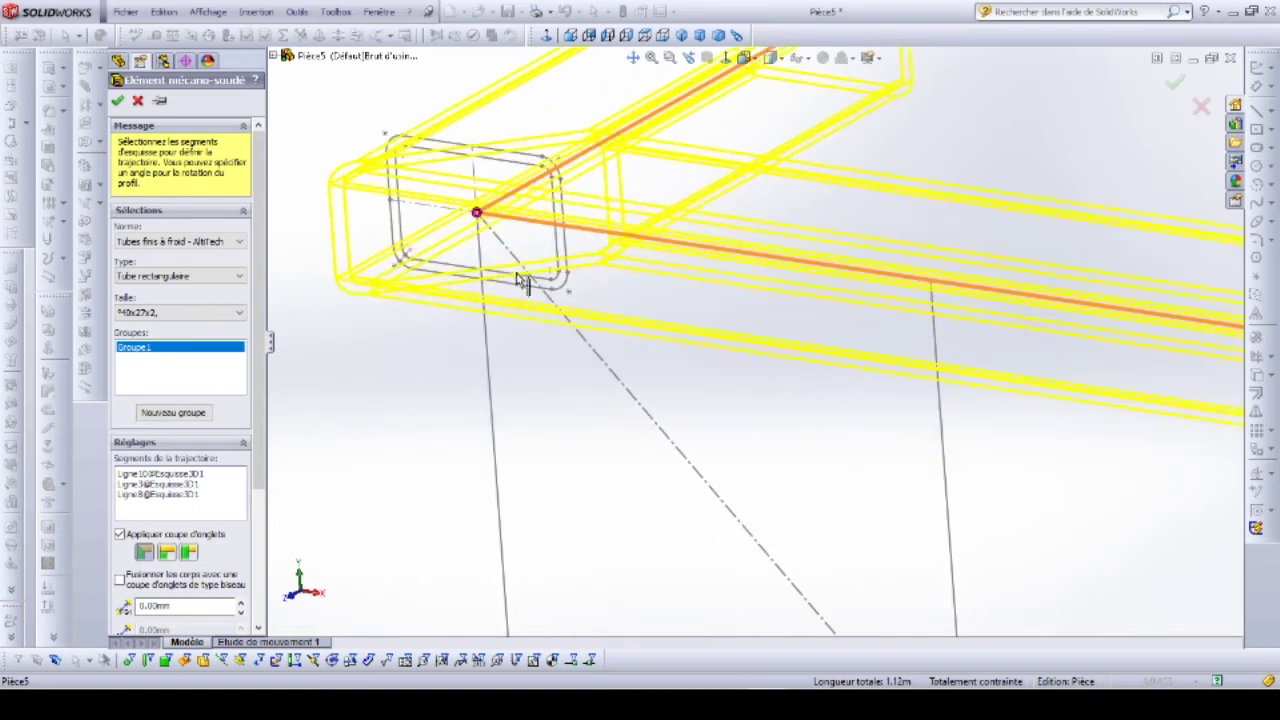
{"action": "scroll", "coordinate": [523, 280], "scroll_direction": "down", "scroll_amount": 3}
{"action": "scroll", "coordinate": [560, 280], "scroll_direction": "up", "scroll_amount": 1}
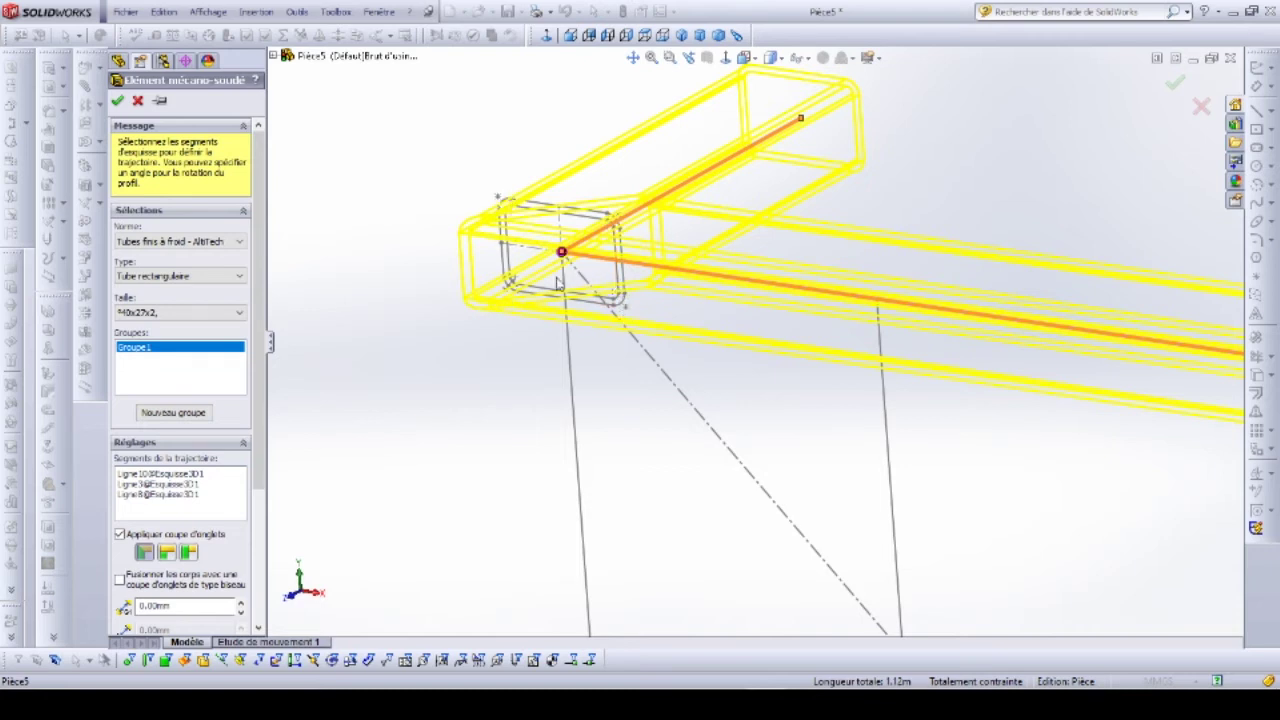
{"action": "scroll", "coordinate": [260, 520], "scroll_direction": "down", "scroll_amount": 2}
{"action": "scroll", "coordinate": [260, 522], "scroll_direction": "down", "scroll_amount": 4}
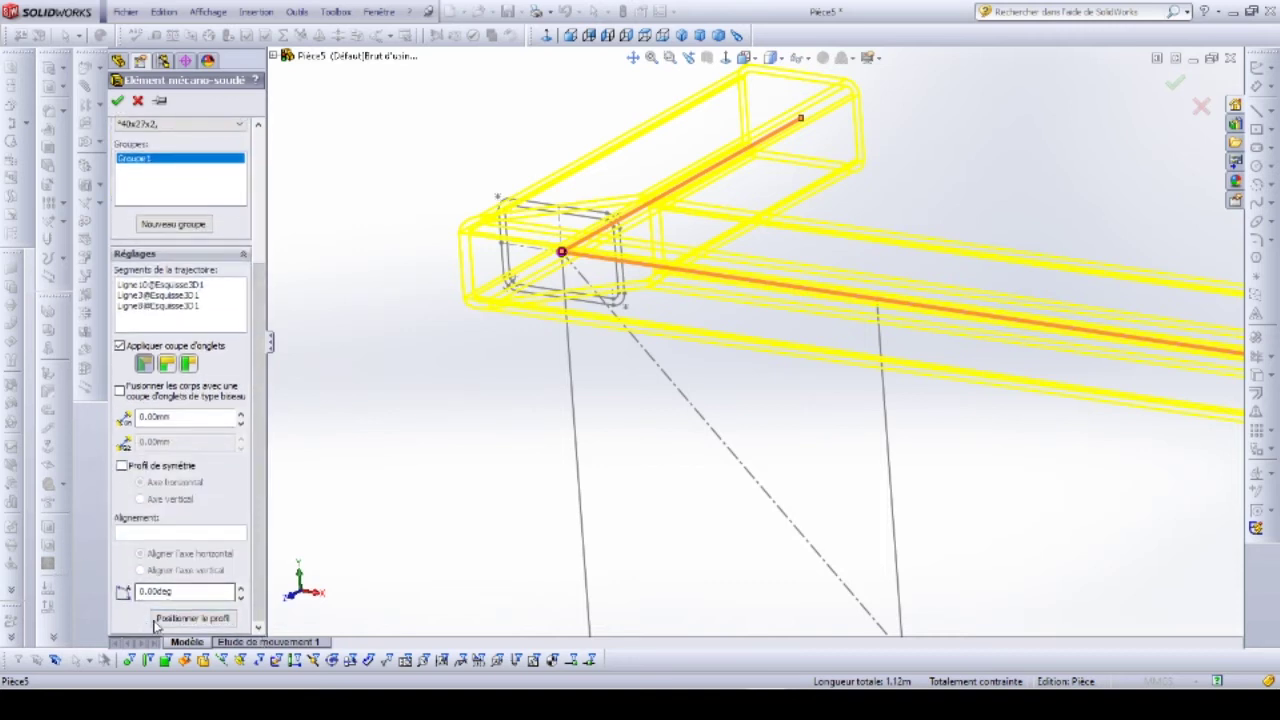
Step: Reposition the tube profile so it is centred on the path endpoint
{"action": "left_click", "coordinate": [183, 619]}
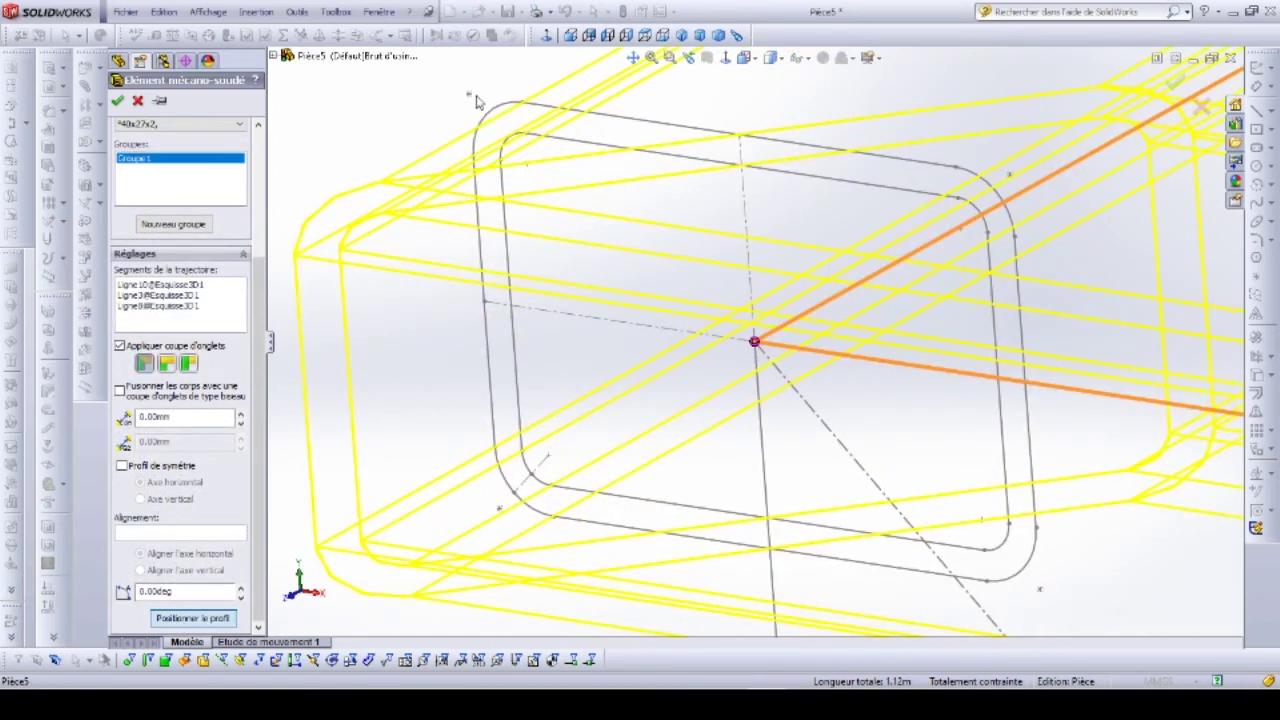
{"action": "left_click", "coordinate": [476, 100]}
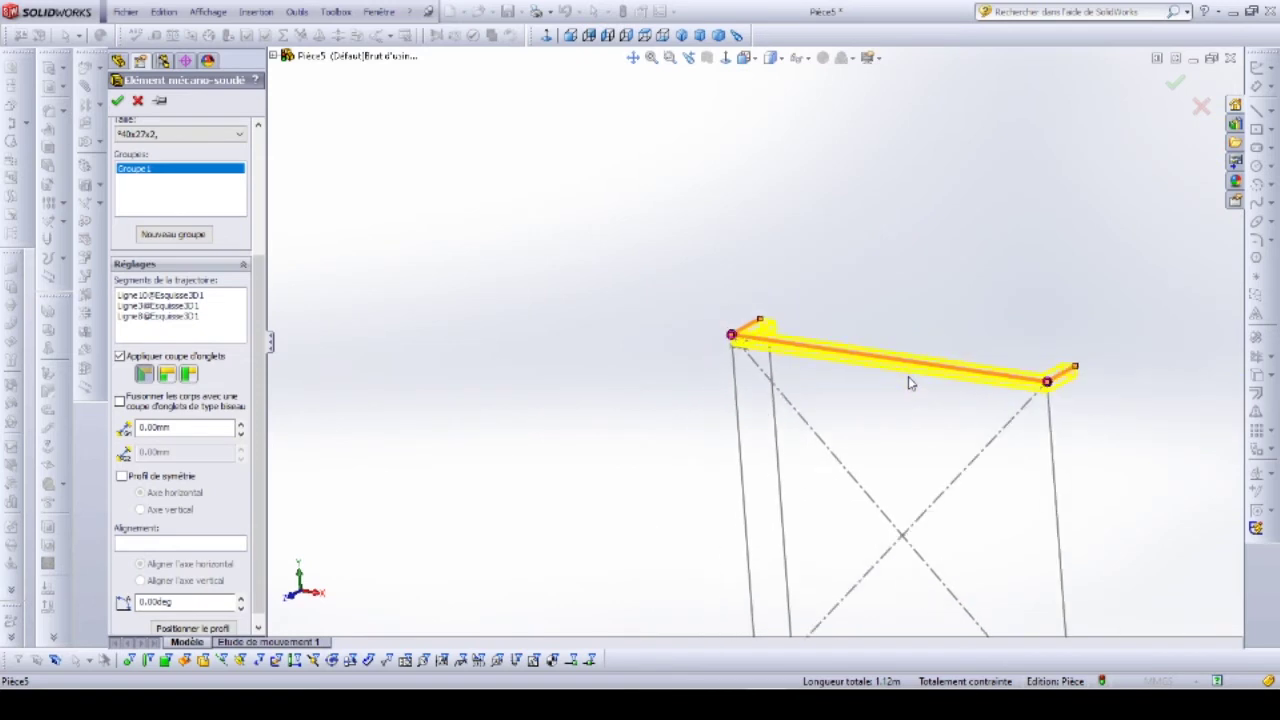
{"action": "mouse_move", "coordinate": [1062, 411]}
{"action": "middle_mouse_down"}
{"action": "mouse_move", "coordinate": [1084, 427]}
{"action": "mouse_move", "coordinate": [843, 395]}
{"action": "middle_mouse_up"}
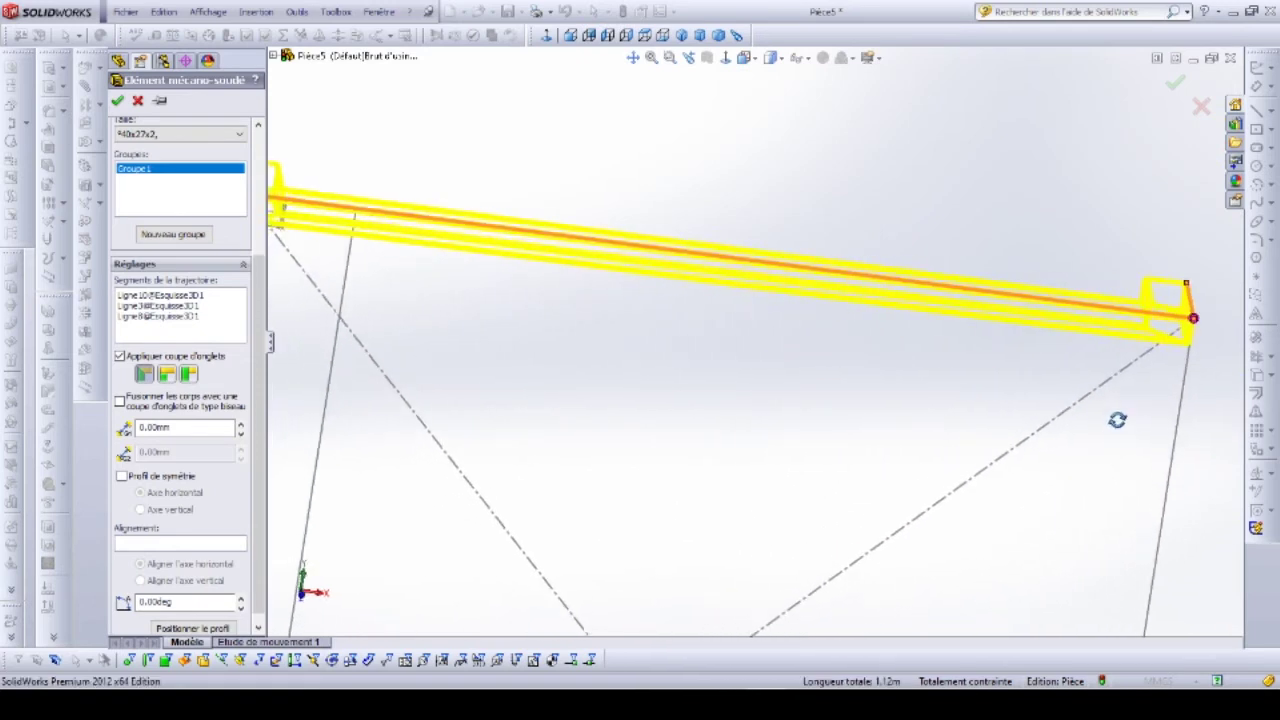
{"action": "scroll", "coordinate": [600, 295], "scroll_direction": "down", "scroll_amount": 5}
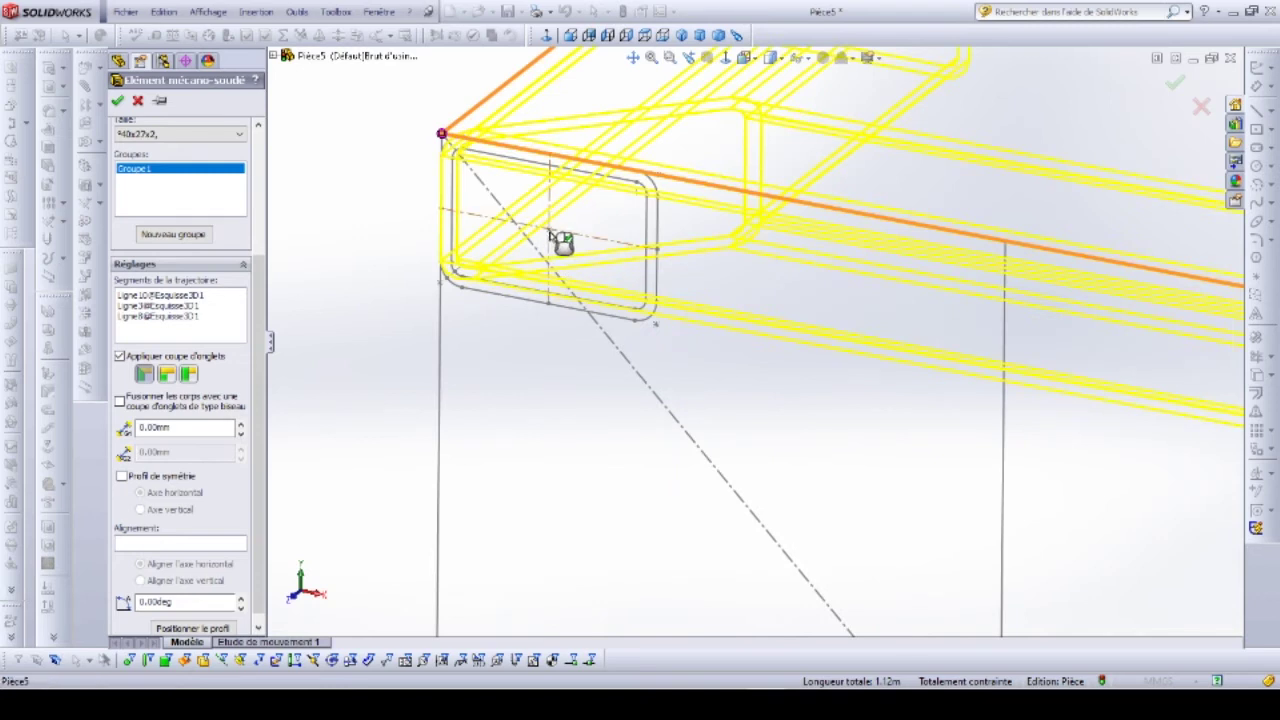
{"action": "scroll", "coordinate": [252, 585], "scroll_direction": "down", "scroll_amount": 1}
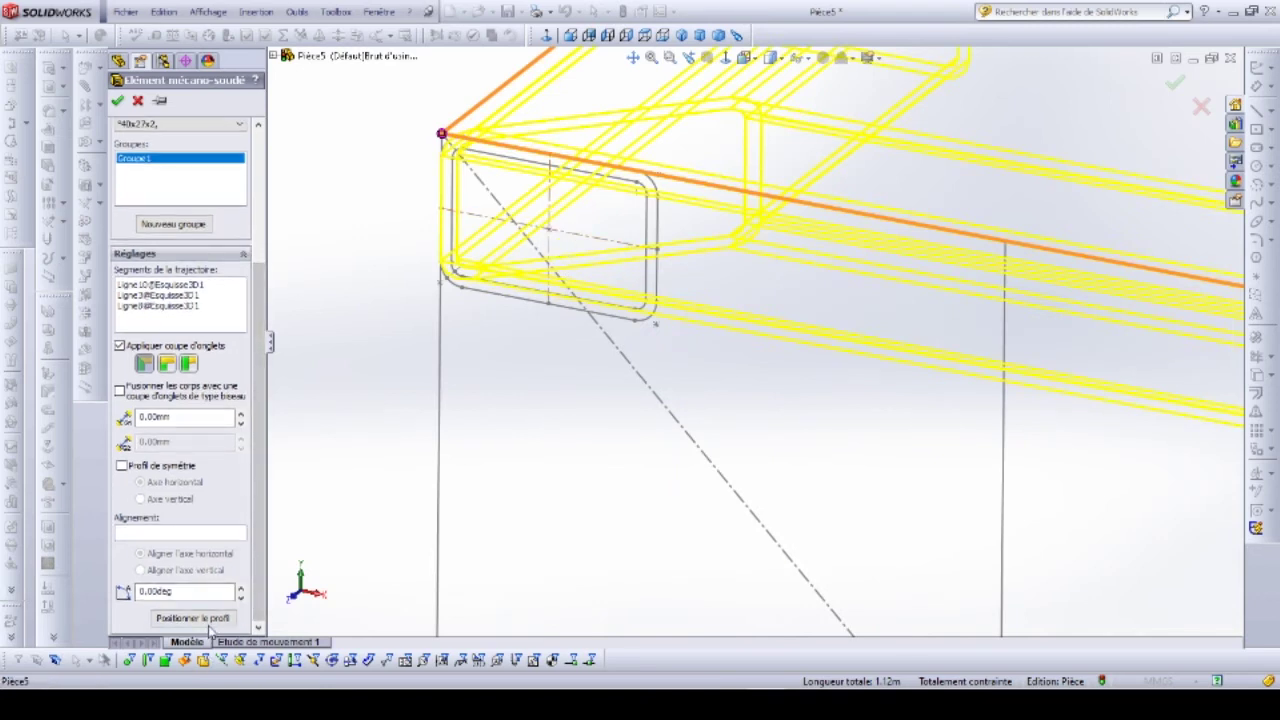
{"action": "left_click", "coordinate": [192, 618]}
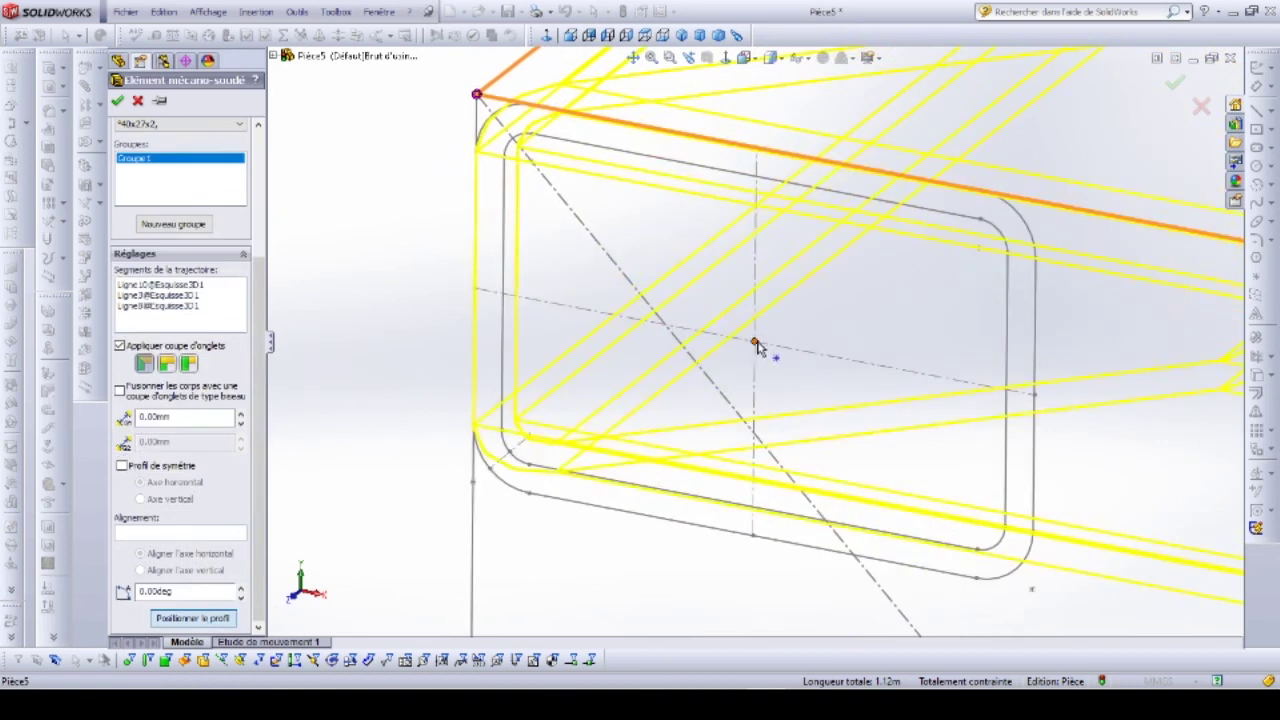
{"action": "left_click", "coordinate": [756, 345]}
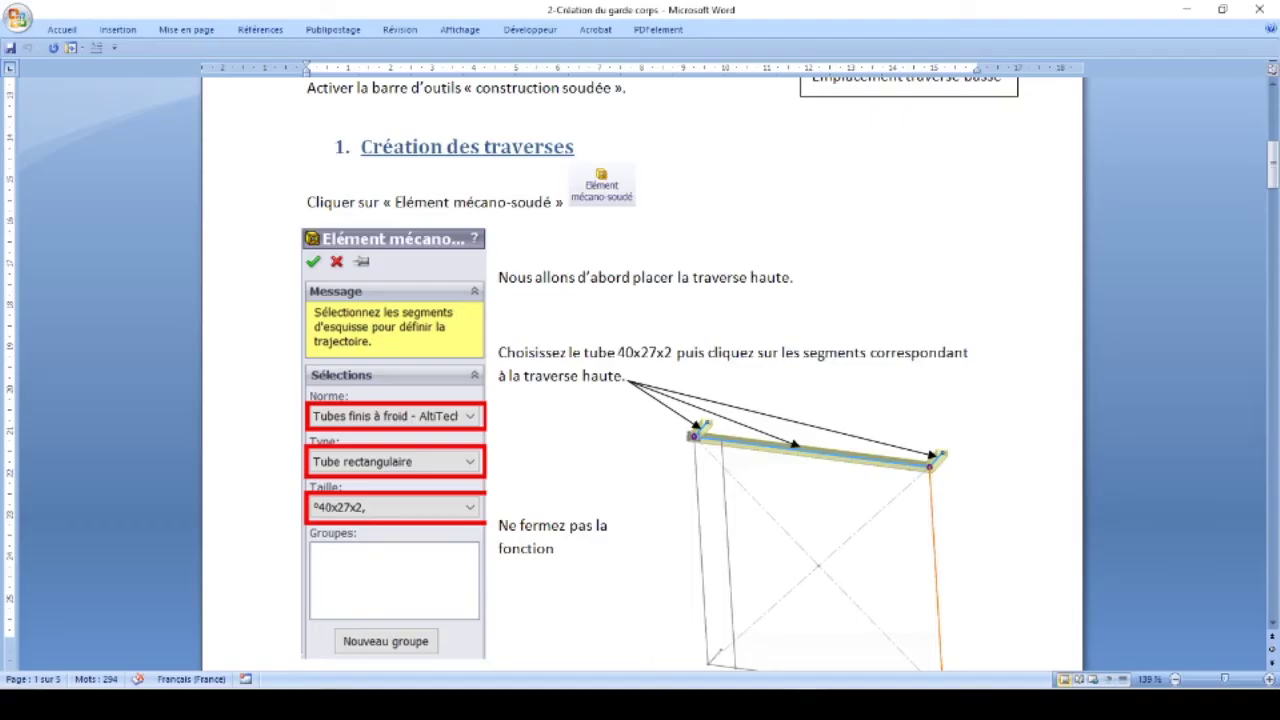
Step: Scroll the tutorial down to 'Recommencez l'opération avec la traverse basse'
{"action": "scroll", "coordinate": [608, 432], "scroll_direction": "down", "scroll_amount": 4}
{"action": "scroll", "coordinate": [612, 428], "scroll_direction": "down", "scroll_amount": 1}
{"action": "scroll", "coordinate": [620, 420], "scroll_direction": "down", "scroll_amount": 3}
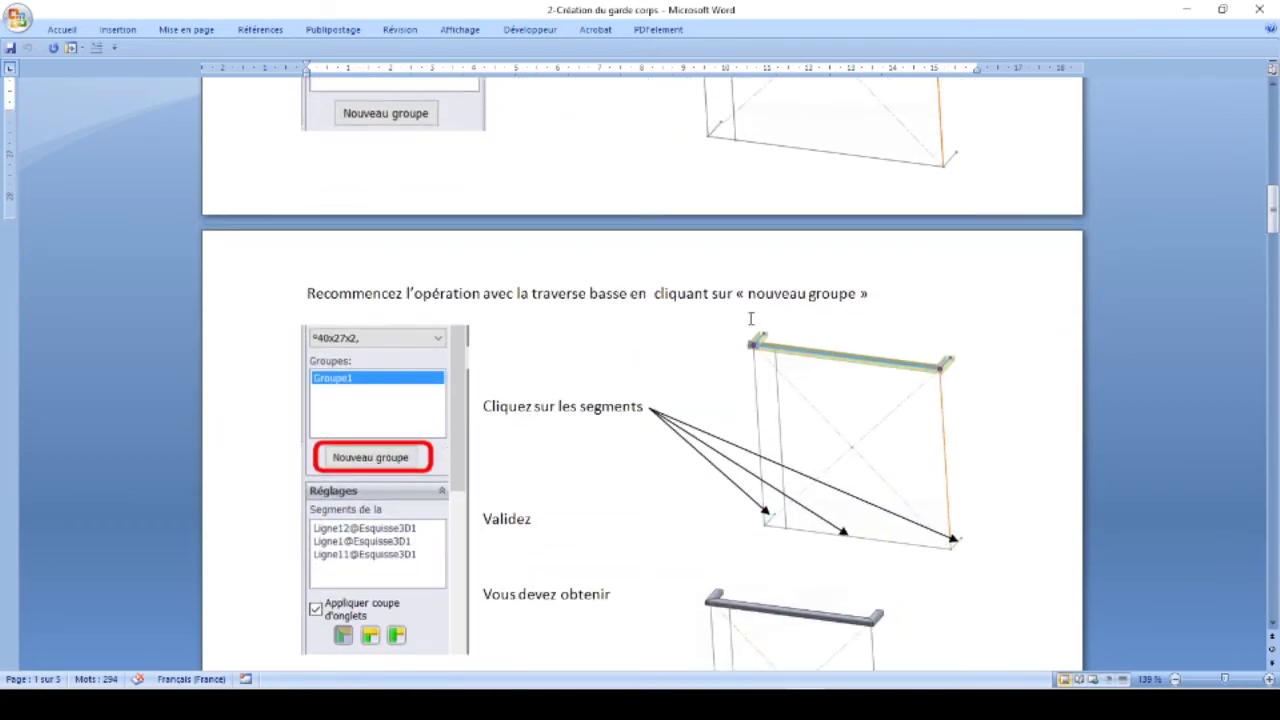
{"action": "scroll", "coordinate": [456, 555], "scroll_direction": "down", "scroll_amount": 2}
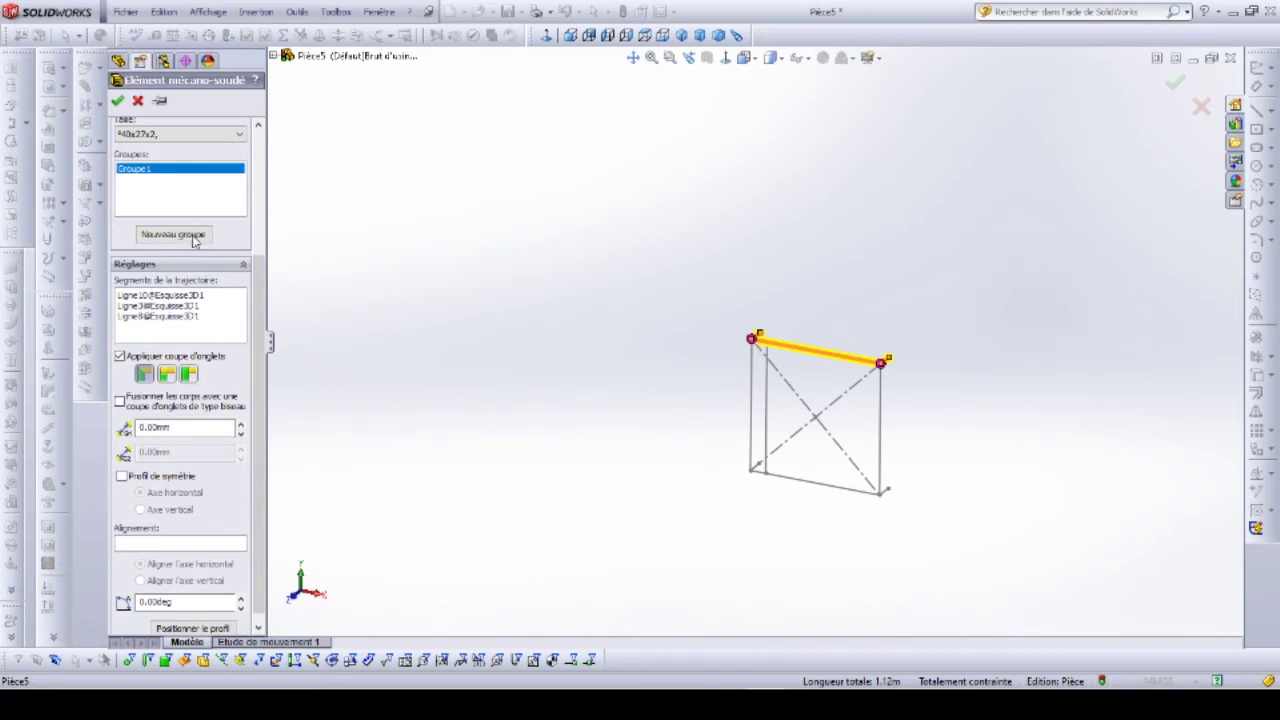
Step: Add a new group holding the three bottom sketch segments for the lower rail
{"action": "left_click", "coordinate": [172, 233]}
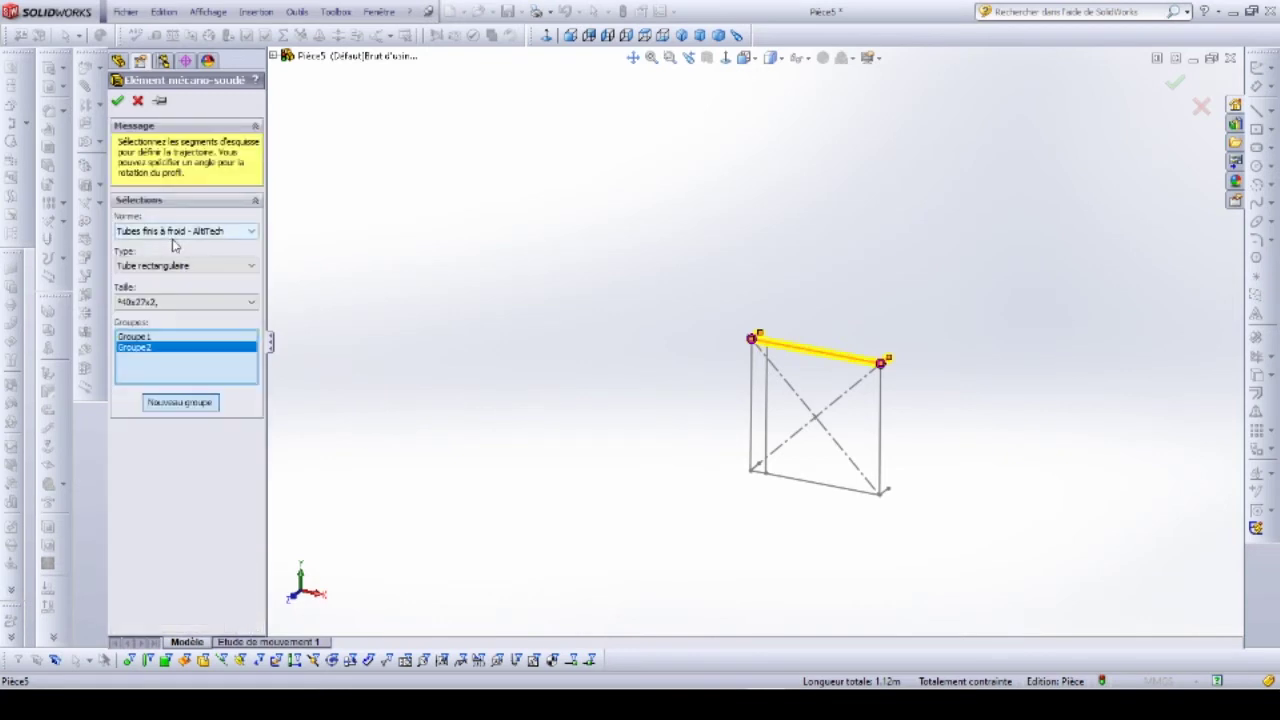
{"action": "scroll", "coordinate": [786, 474], "scroll_direction": "down", "scroll_amount": 3}
{"action": "scroll", "coordinate": [677, 426], "scroll_direction": "down", "scroll_amount": 3}
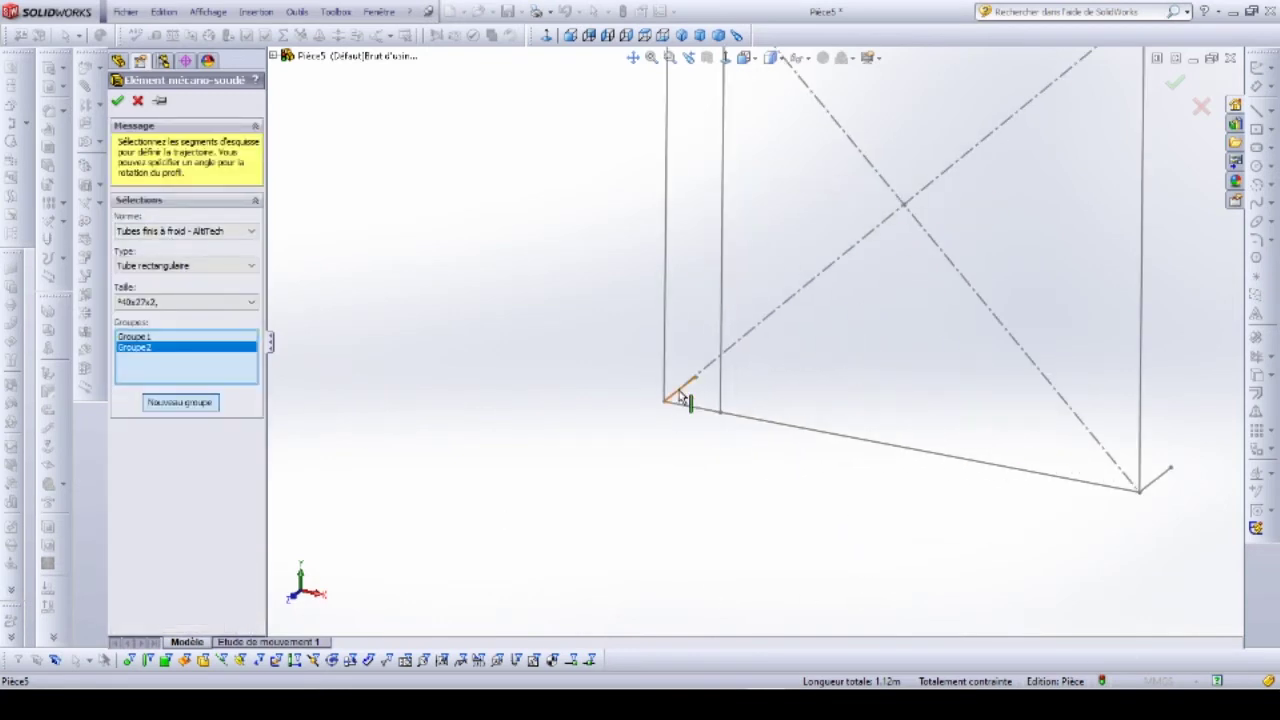
{"action": "left_click", "coordinate": [684, 396]}
{"action": "left_click", "coordinate": [880, 444]}
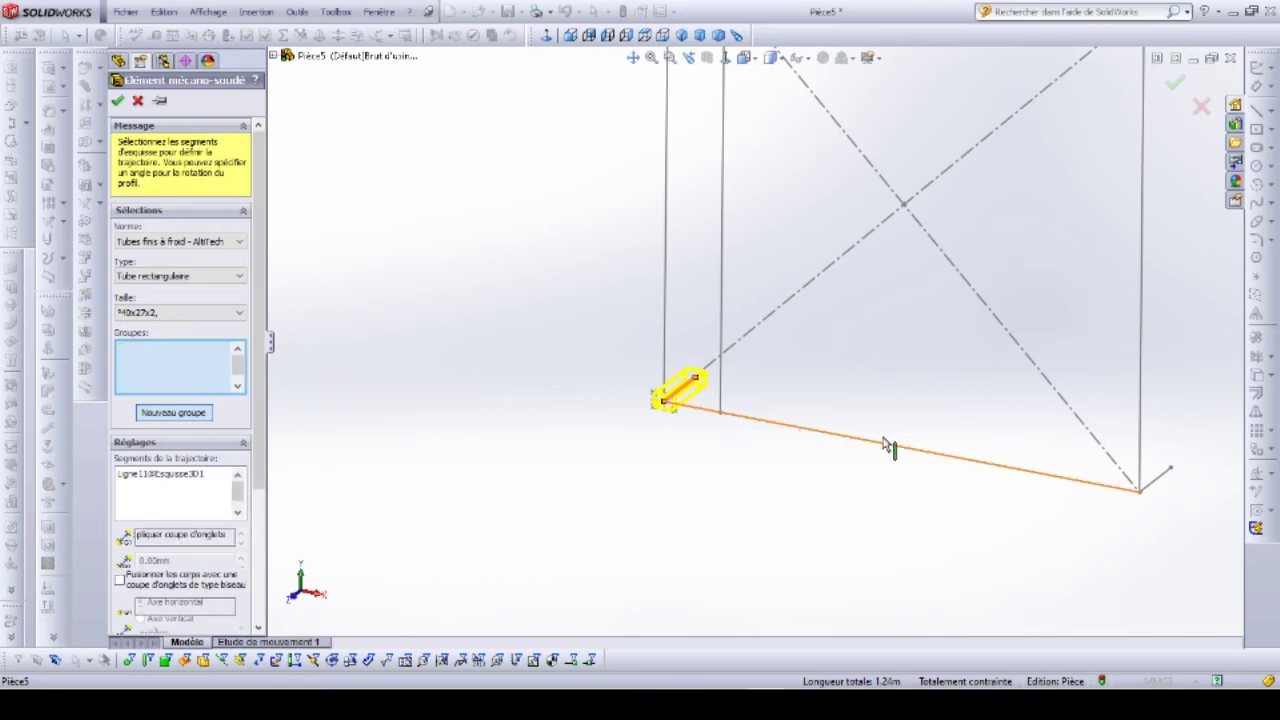
{"action": "left_click", "coordinate": [1162, 482]}
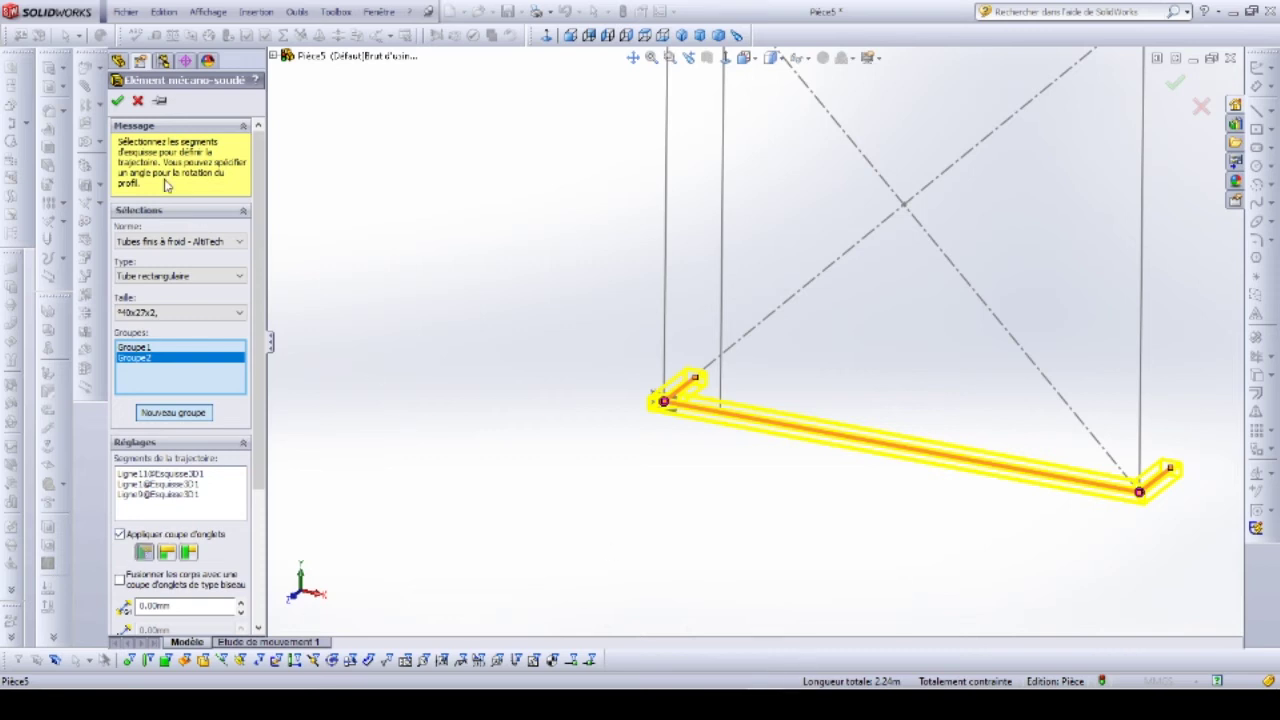
Step: Confirm the member so both 40x27x2 rails are built, then return to the tutorial
{"action": "left_click", "coordinate": [117, 101]}
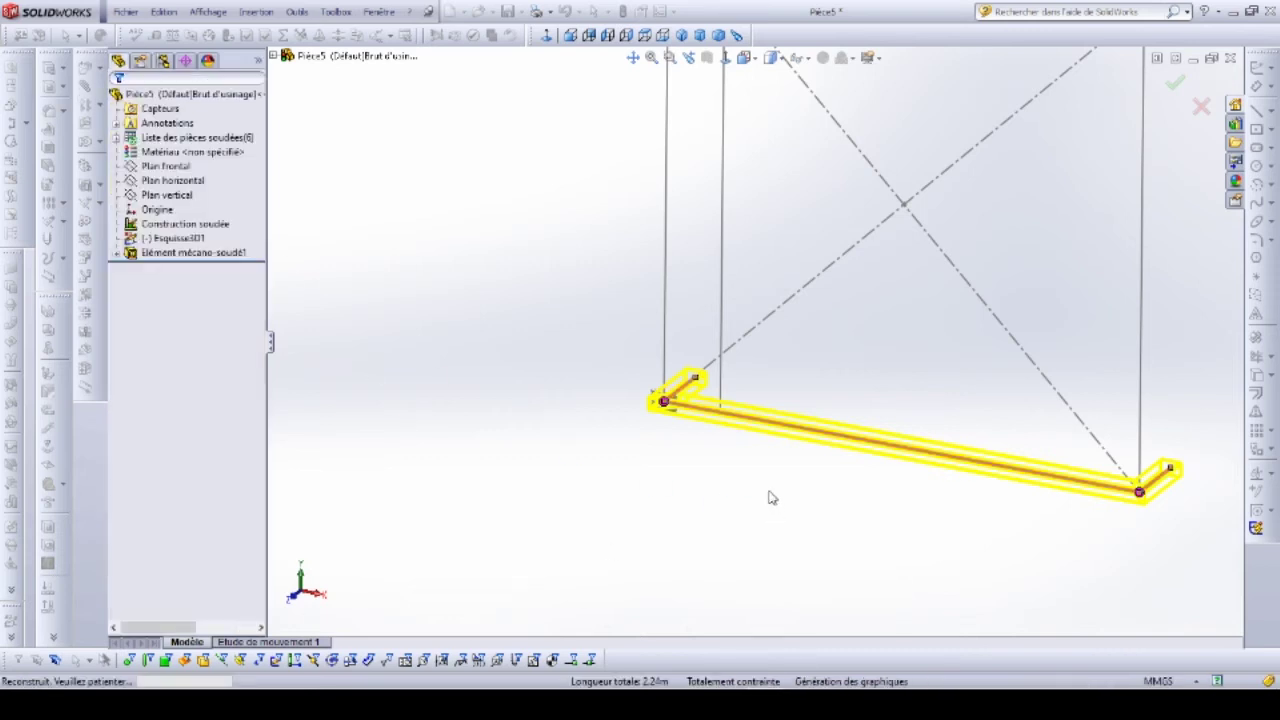
{"action": "scroll", "coordinate": [766, 486], "scroll_direction": "up", "scroll_amount": 4}
{"action": "scroll", "coordinate": [803, 314], "scroll_direction": "down", "scroll_amount": 3}
{"action": "scroll", "coordinate": [766, 249], "scroll_direction": "up", "scroll_amount": 3}
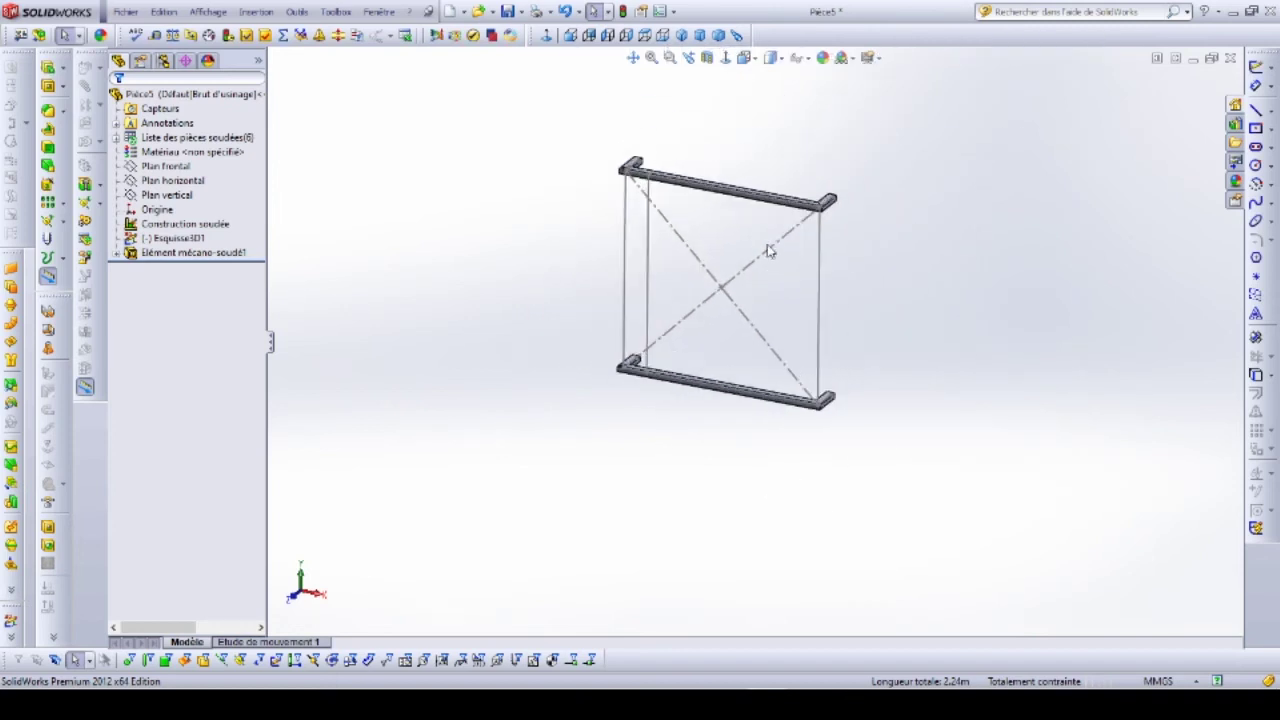
{"action": "scroll", "coordinate": [772, 255], "scroll_direction": "down", "scroll_amount": 3}
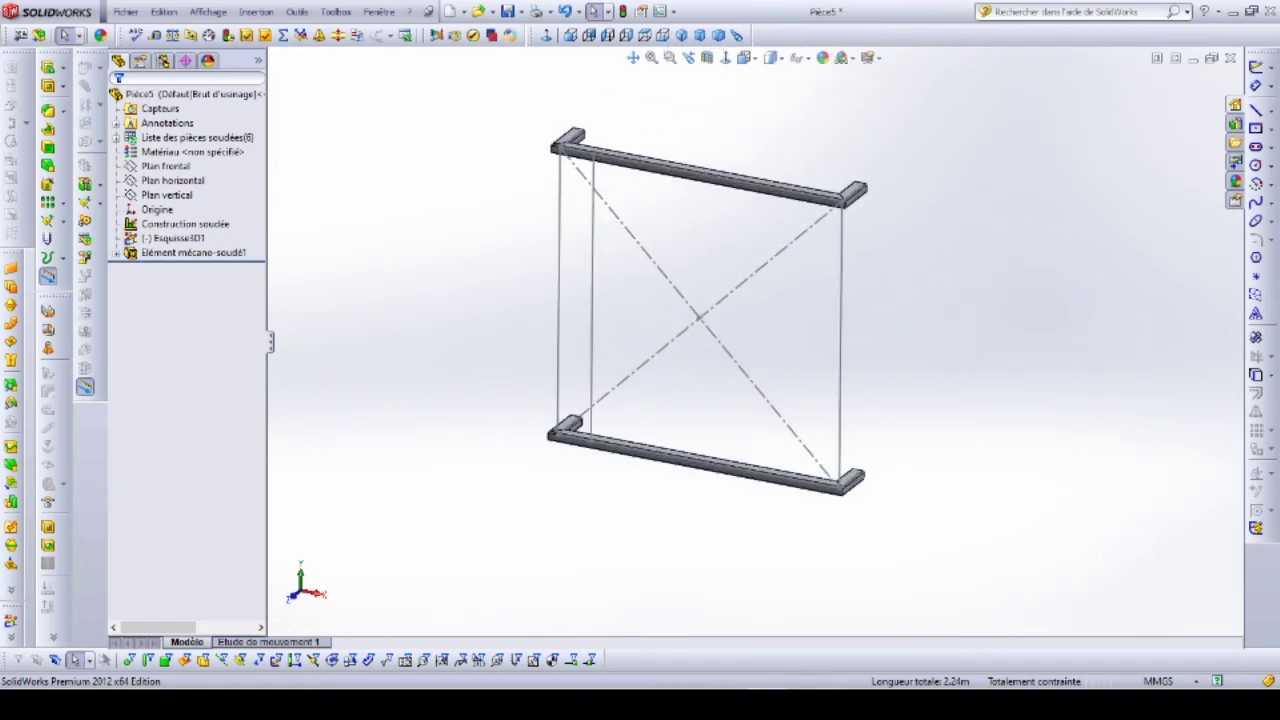
{"action": "key", "text": "alt+Tab"}
{"action": "scroll", "coordinate": [645, 589], "scroll_direction": "down", "scroll_amount": 3}
Step: Read section 2 'Création des barreaux d'angles' (25x25x2 square tube), then return to SolidWorks
{"action": "scroll", "coordinate": [645, 590], "scroll_direction": "down", "scroll_amount": 1}
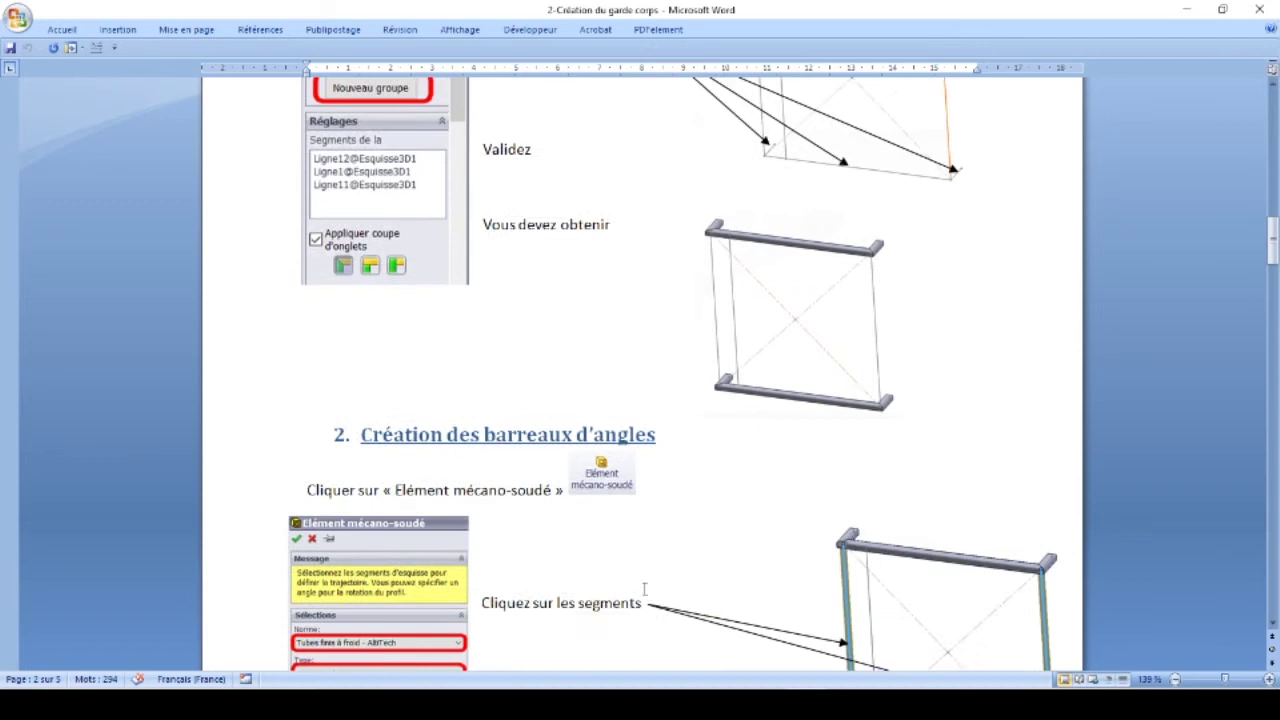
{"action": "scroll", "coordinate": [658, 584], "scroll_direction": "down", "scroll_amount": 3}
{"action": "scroll", "coordinate": [1000, 482], "scroll_direction": "down", "scroll_amount": 2}
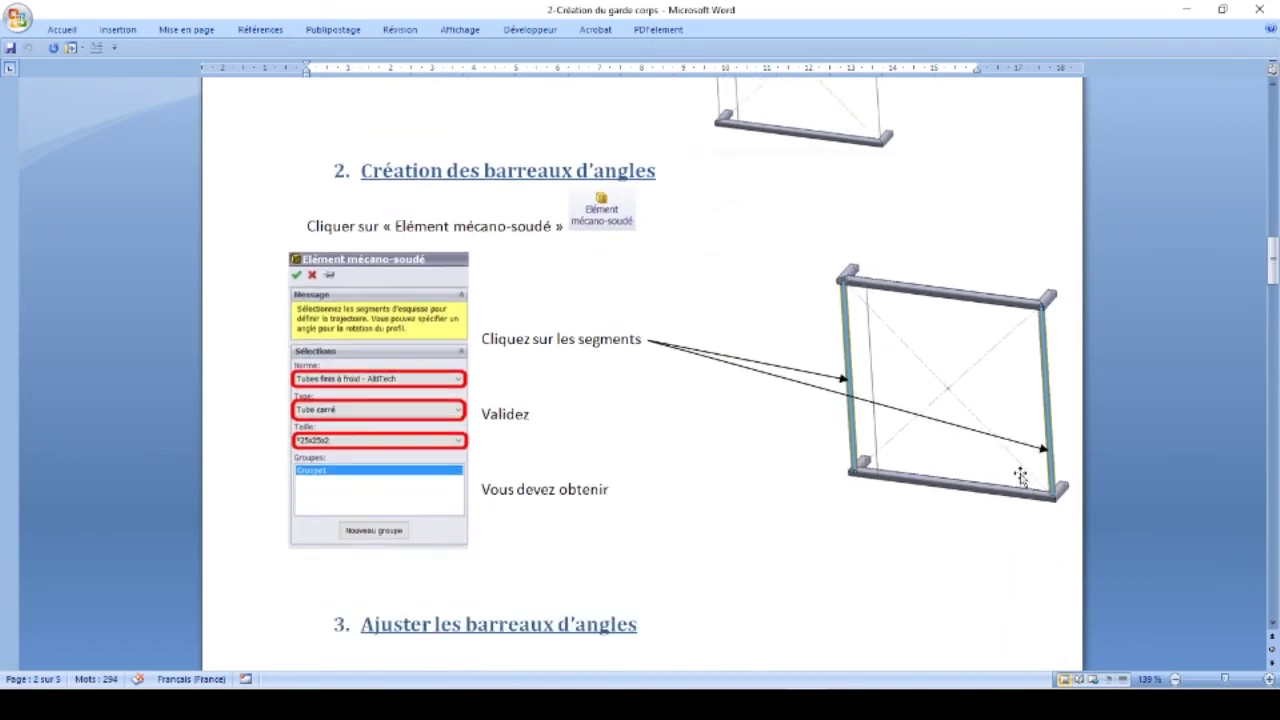
{"action": "scroll", "coordinate": [737, 531], "scroll_direction": "up", "scroll_amount": 3}
{"action": "scroll", "coordinate": [620, 510], "scroll_direction": "down", "scroll_amount": 2}
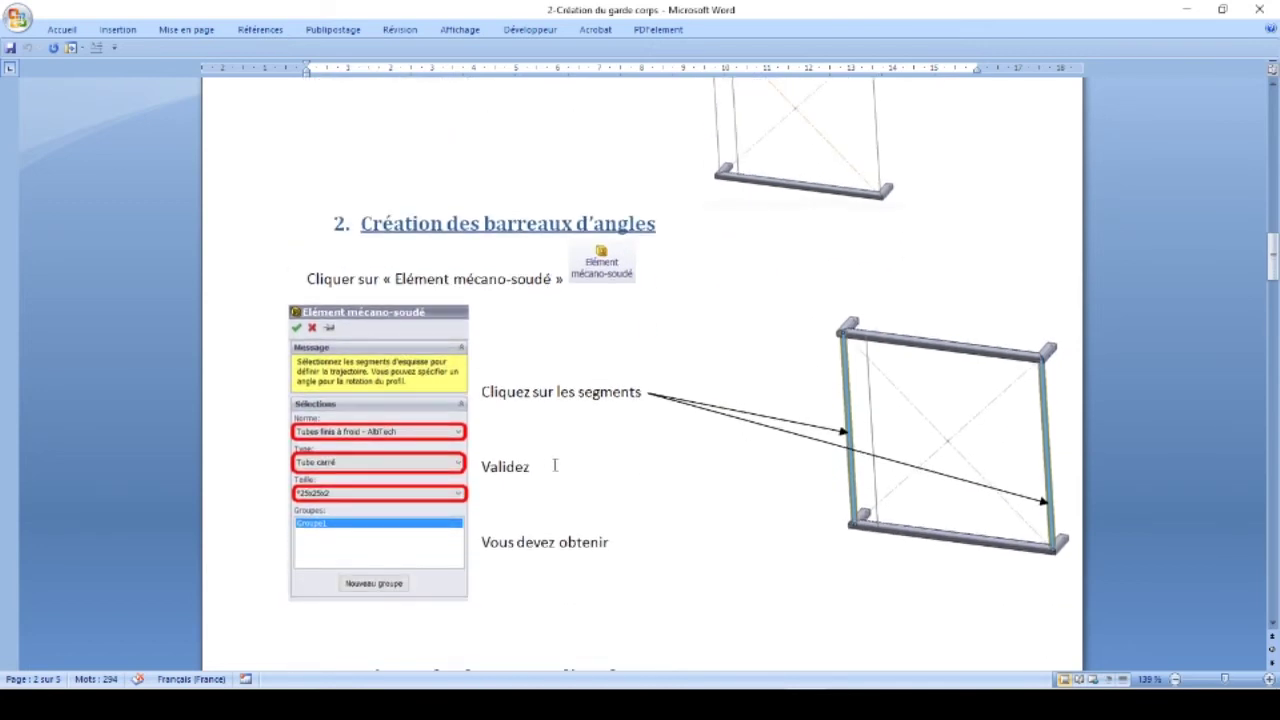
{"action": "scroll", "coordinate": [555, 465], "scroll_direction": "down", "scroll_amount": 5}
{"action": "scroll", "coordinate": [613, 464], "scroll_direction": "down", "scroll_amount": 1, "text": "ctrl"}
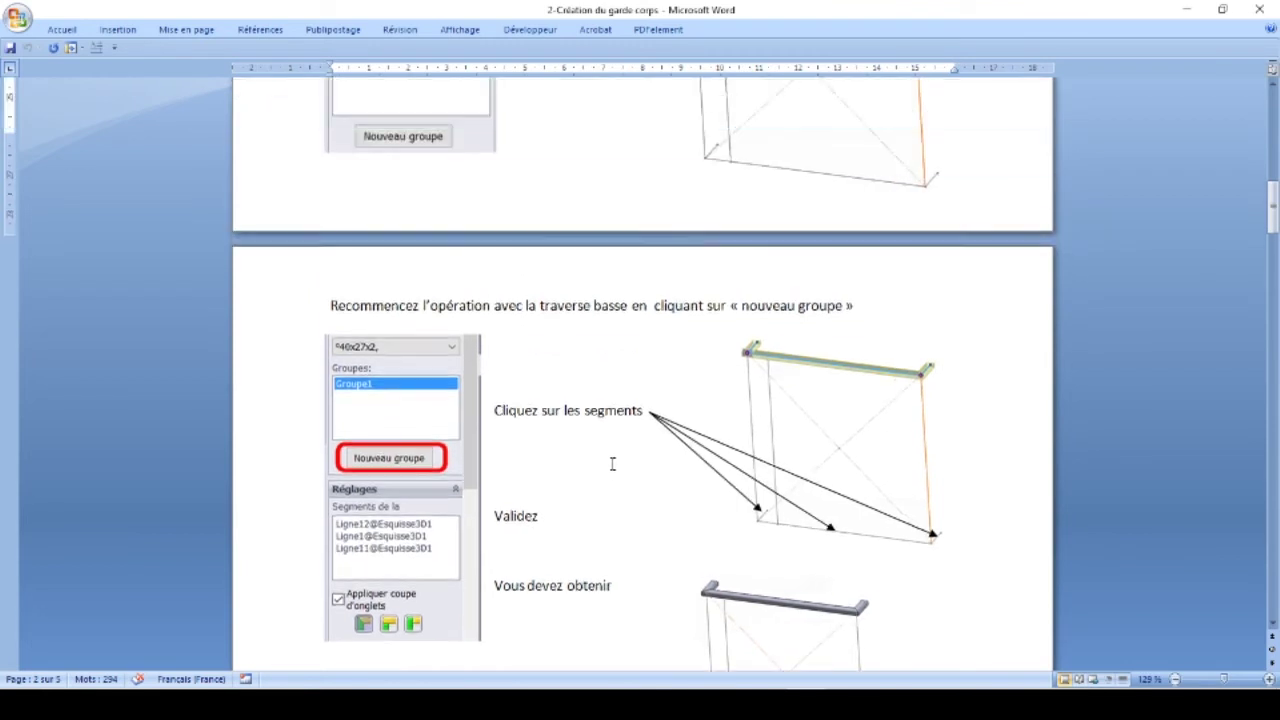
{"action": "scroll", "coordinate": [613, 464], "scroll_direction": "up", "scroll_amount": 5}
{"action": "scroll", "coordinate": [609, 463], "scroll_direction": "up", "scroll_amount": 3}
{"action": "scroll", "coordinate": [609, 463], "scroll_direction": "down", "scroll_amount": 6}
{"action": "scroll", "coordinate": [612, 480], "scroll_direction": "down", "scroll_amount": 7}
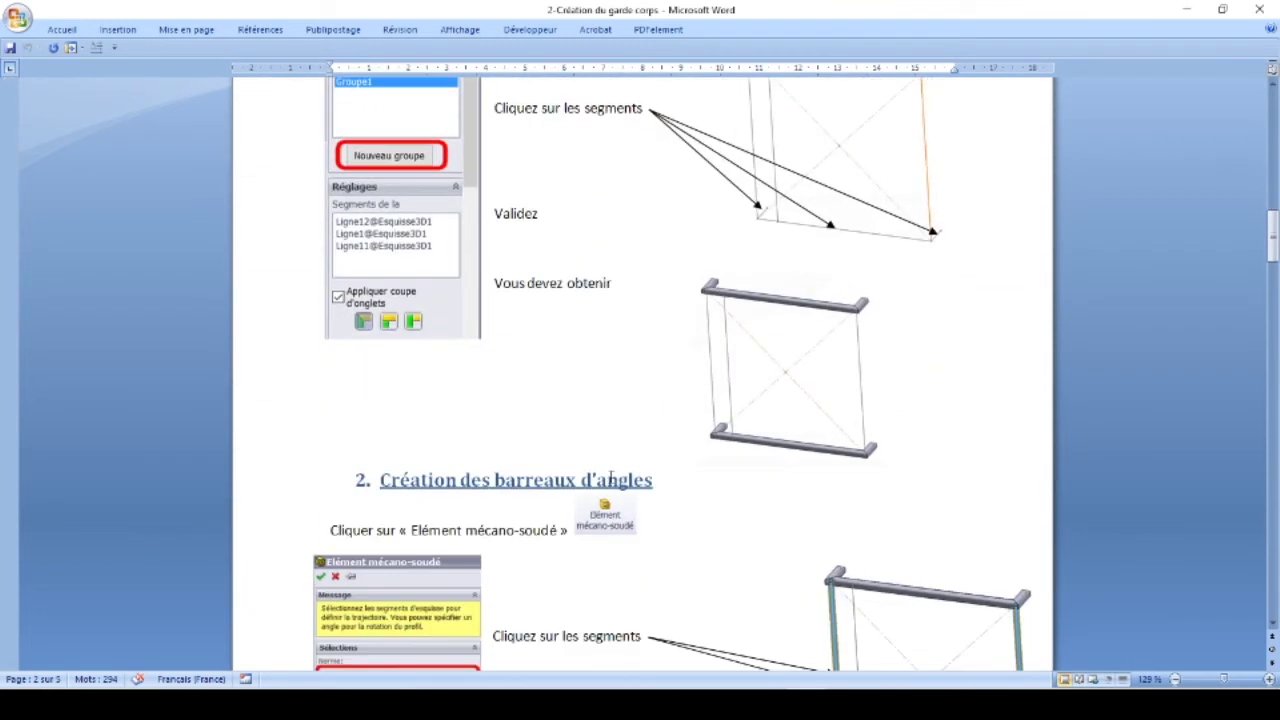
{"action": "scroll", "coordinate": [612, 480], "scroll_direction": "down", "scroll_amount": 1, "text": "ctrl"}
{"action": "scroll", "coordinate": [600, 482], "scroll_direction": "down", "scroll_amount": 1, "text": "ctrl"}
{"action": "scroll", "coordinate": [558, 488], "scroll_direction": "down", "scroll_amount": 1, "text": "ctrl"}
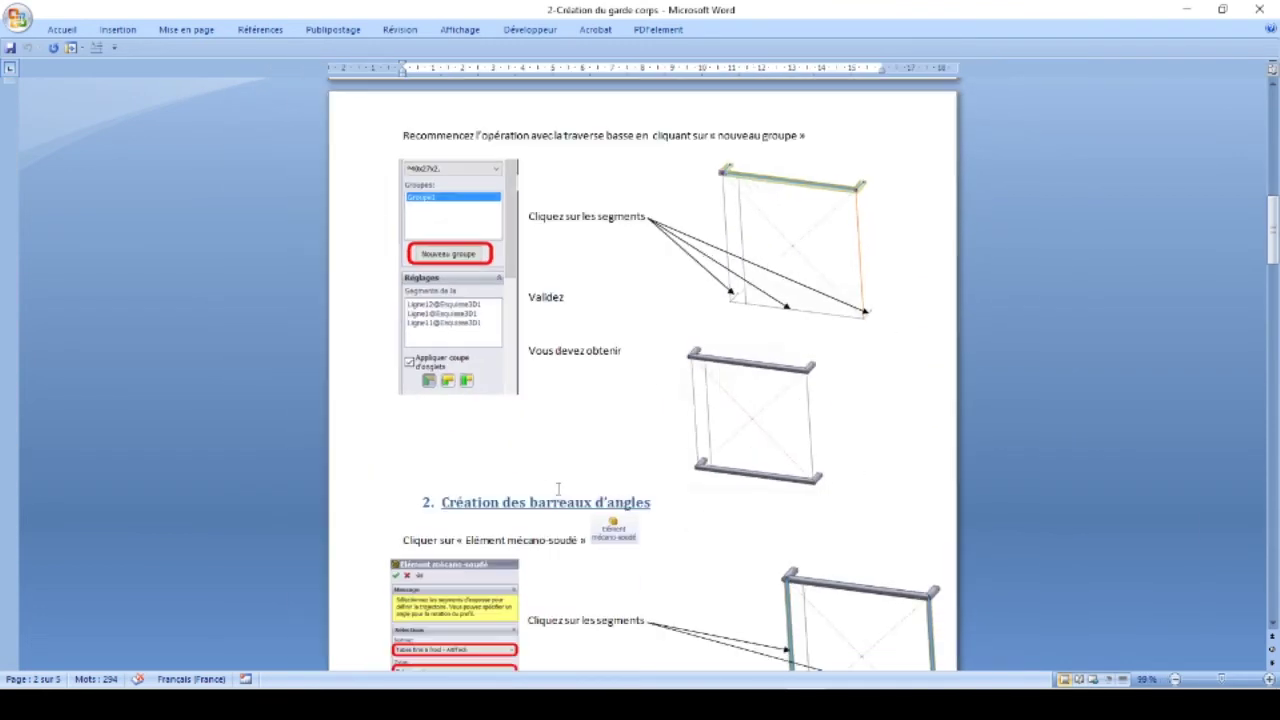
{"action": "scroll", "coordinate": [558, 488], "scroll_direction": "up", "scroll_amount": 4, "text": "ctrl"}
{"action": "scroll", "coordinate": [558, 488], "scroll_direction": "up", "scroll_amount": 1, "text": "ctrl"}
{"action": "scroll", "coordinate": [558, 488], "scroll_direction": "up", "scroll_amount": 1, "text": "ctrl"}
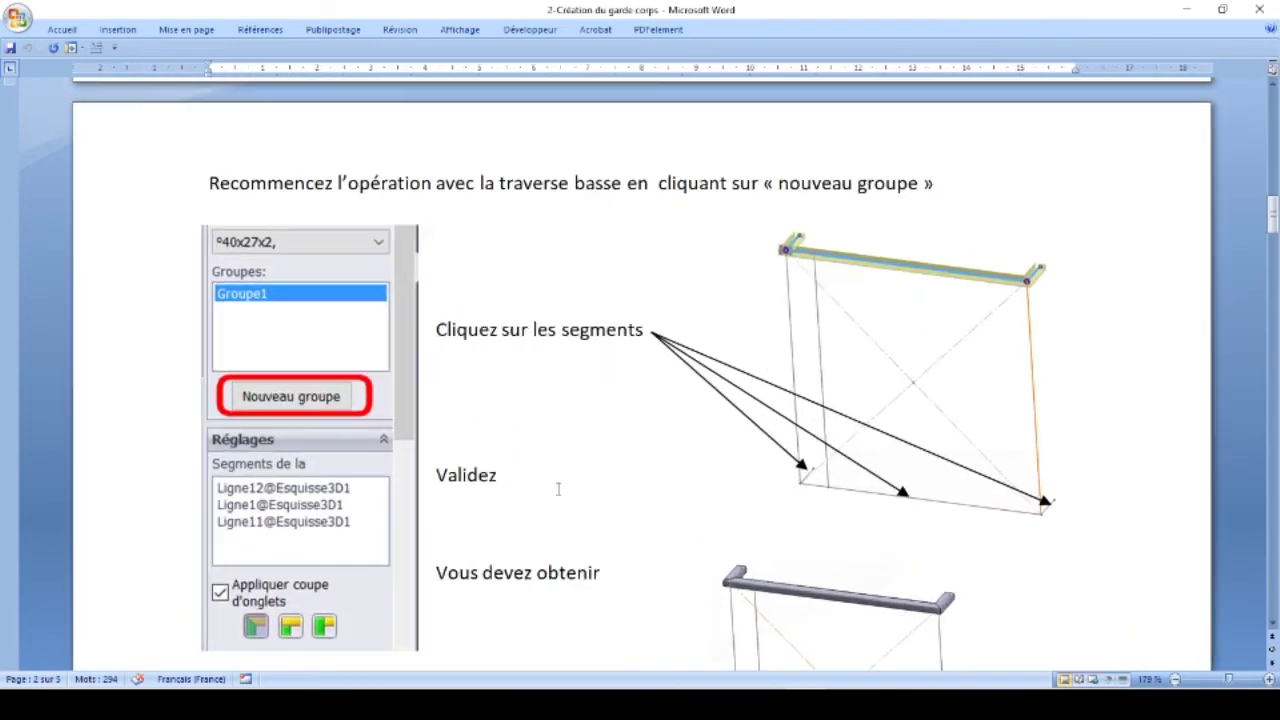
{"action": "scroll", "coordinate": [558, 487], "scroll_direction": "up", "scroll_amount": 2, "text": "ctrl"}
{"action": "scroll", "coordinate": [558, 488], "scroll_direction": "down", "scroll_amount": 3}
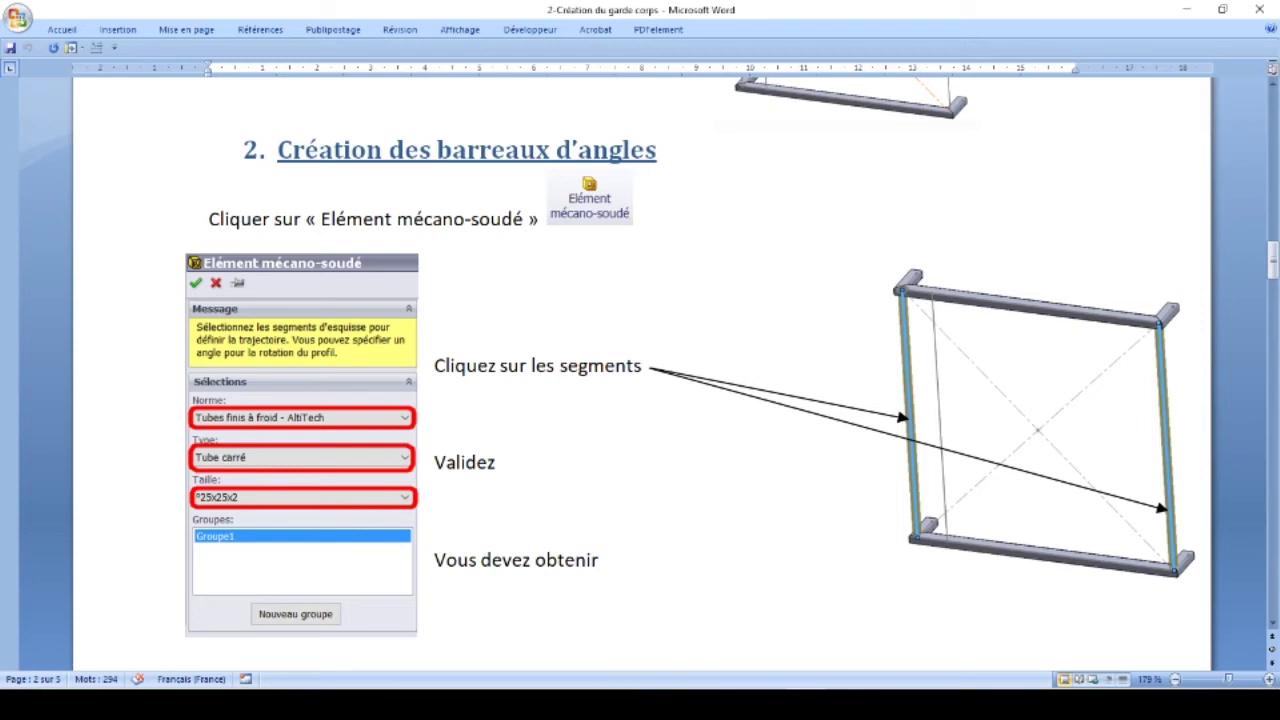
{"action": "key", "text": "alt+Tab"}
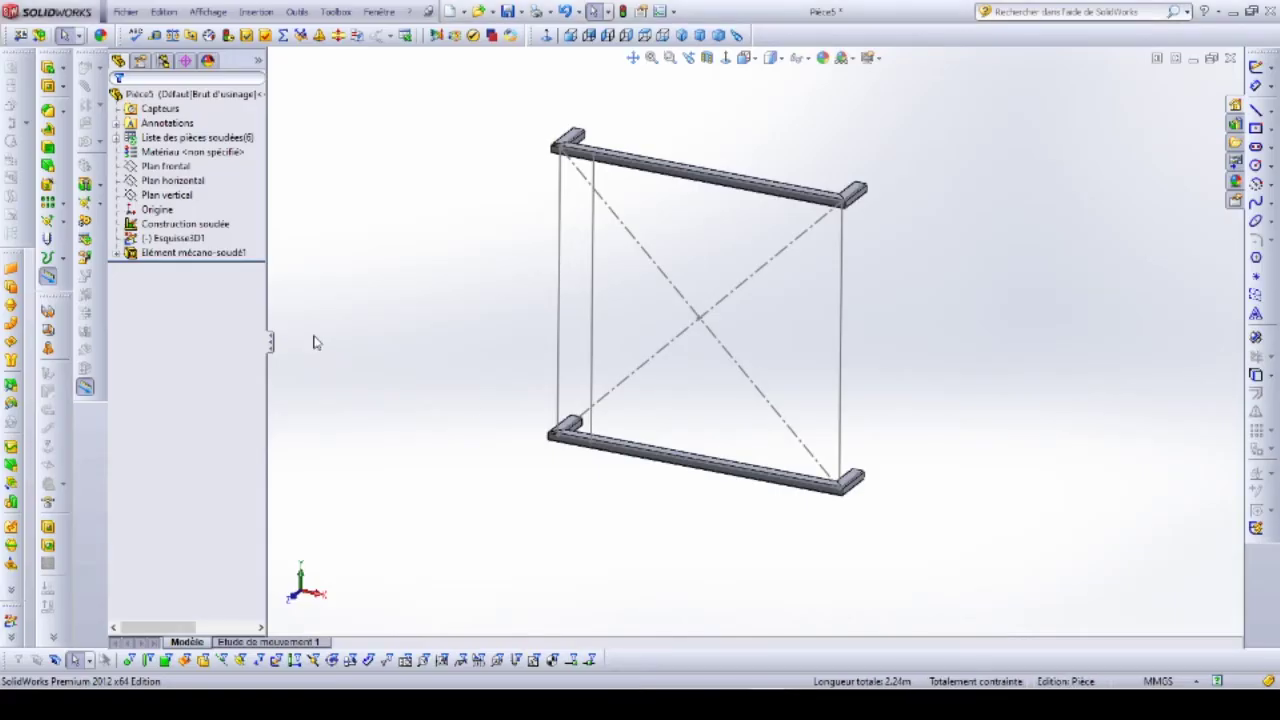
Step: Start a new structural member set to square tube, size 25x25x2, for the corner posts
{"action": "left_click", "coordinate": [251, 15]}
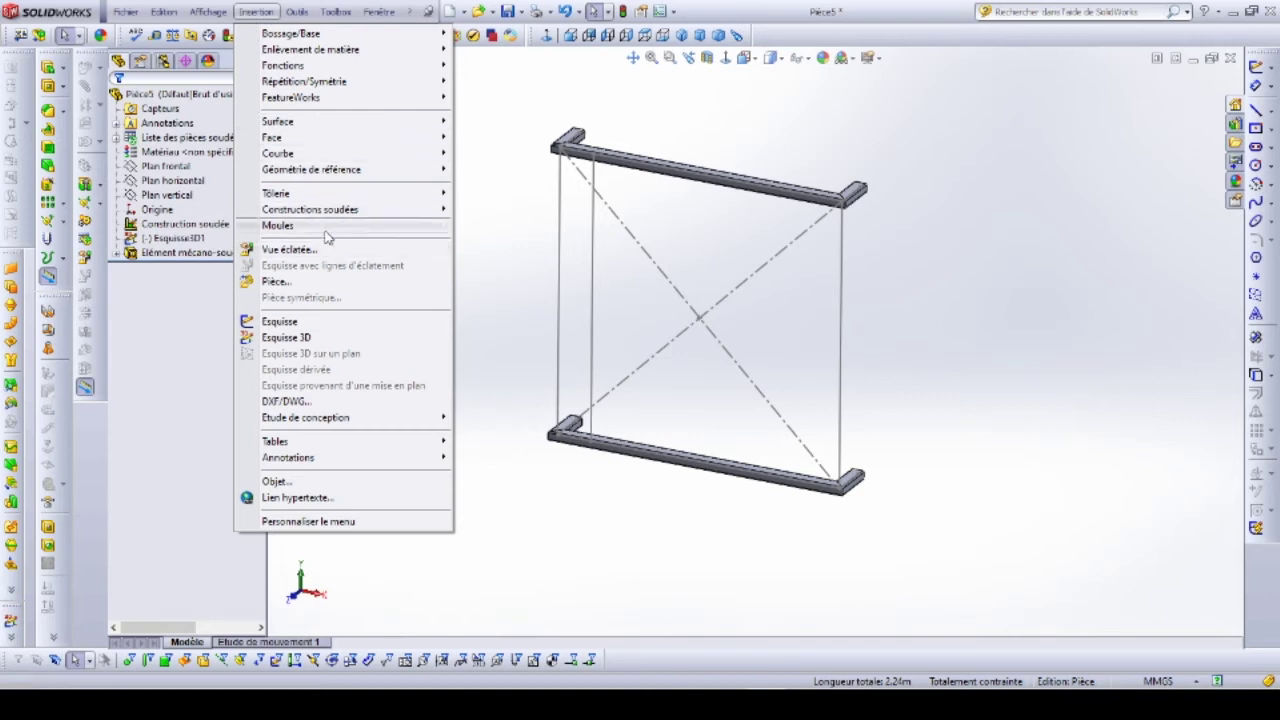
{"action": "mouse_move", "coordinate": [310, 209]}
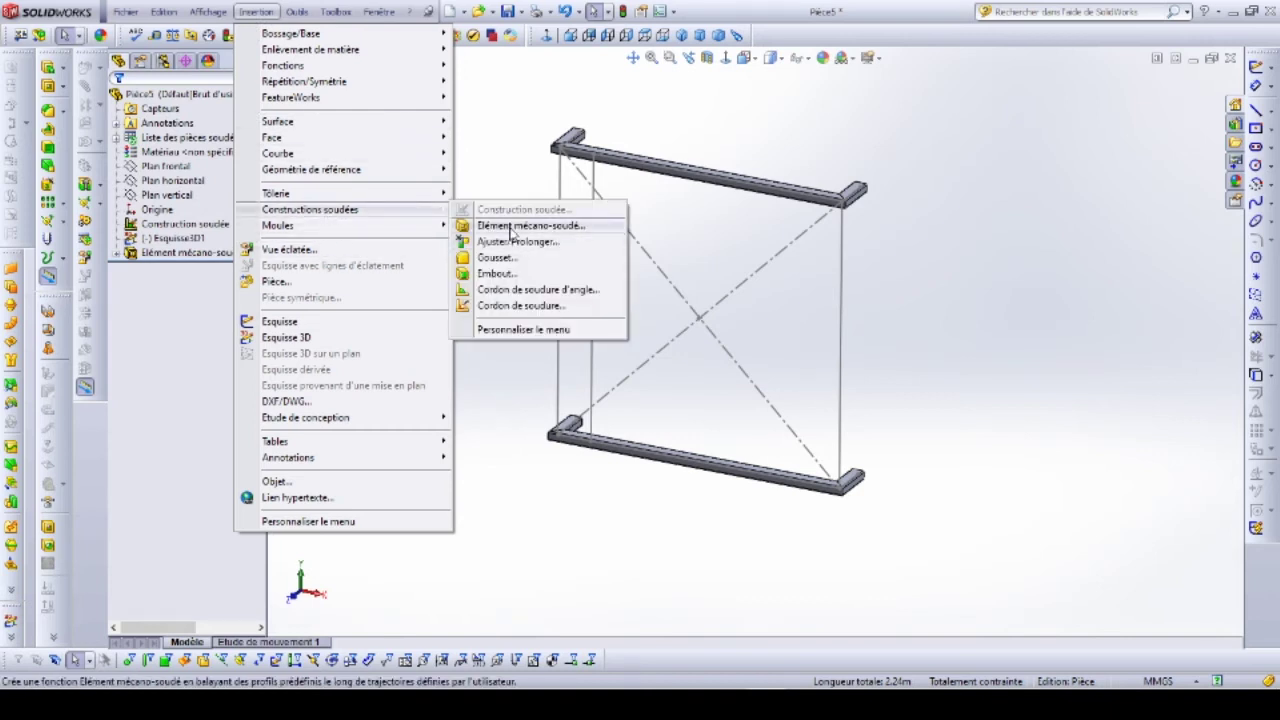
{"action": "left_click", "coordinate": [512, 232]}
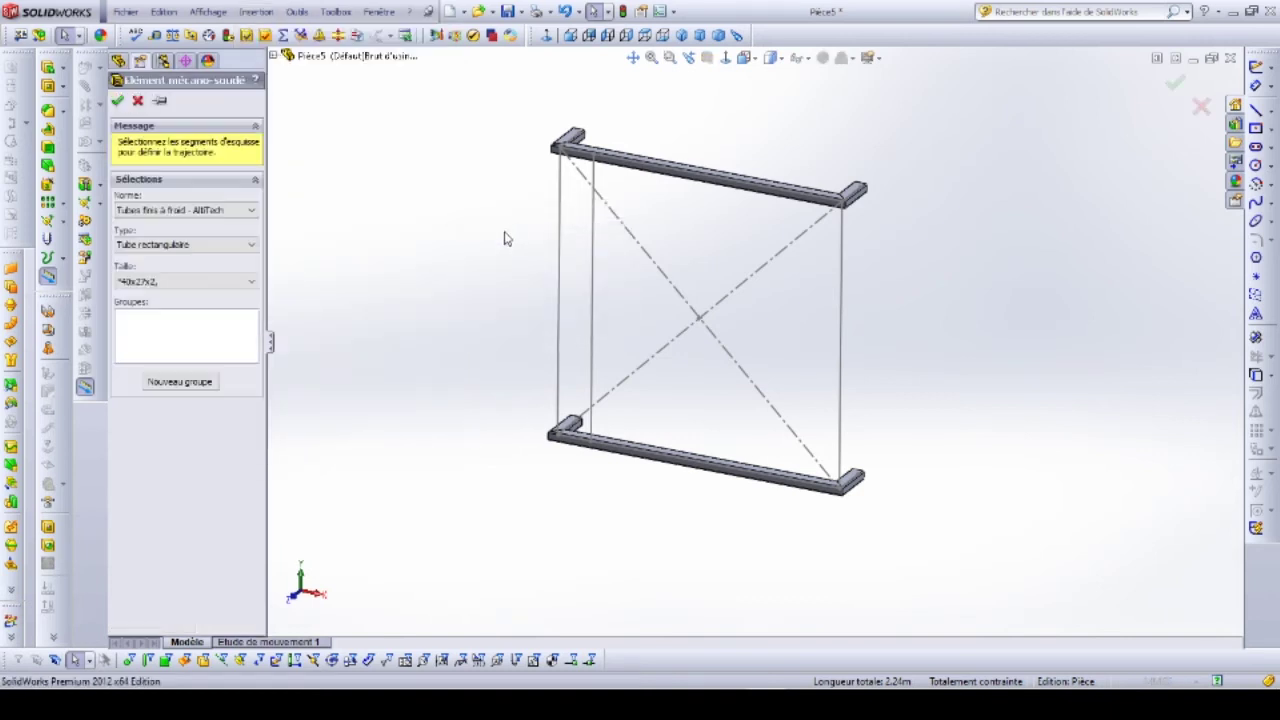
{"action": "left_click", "coordinate": [180, 247]}
{"action": "left_click", "coordinate": [156, 268]}
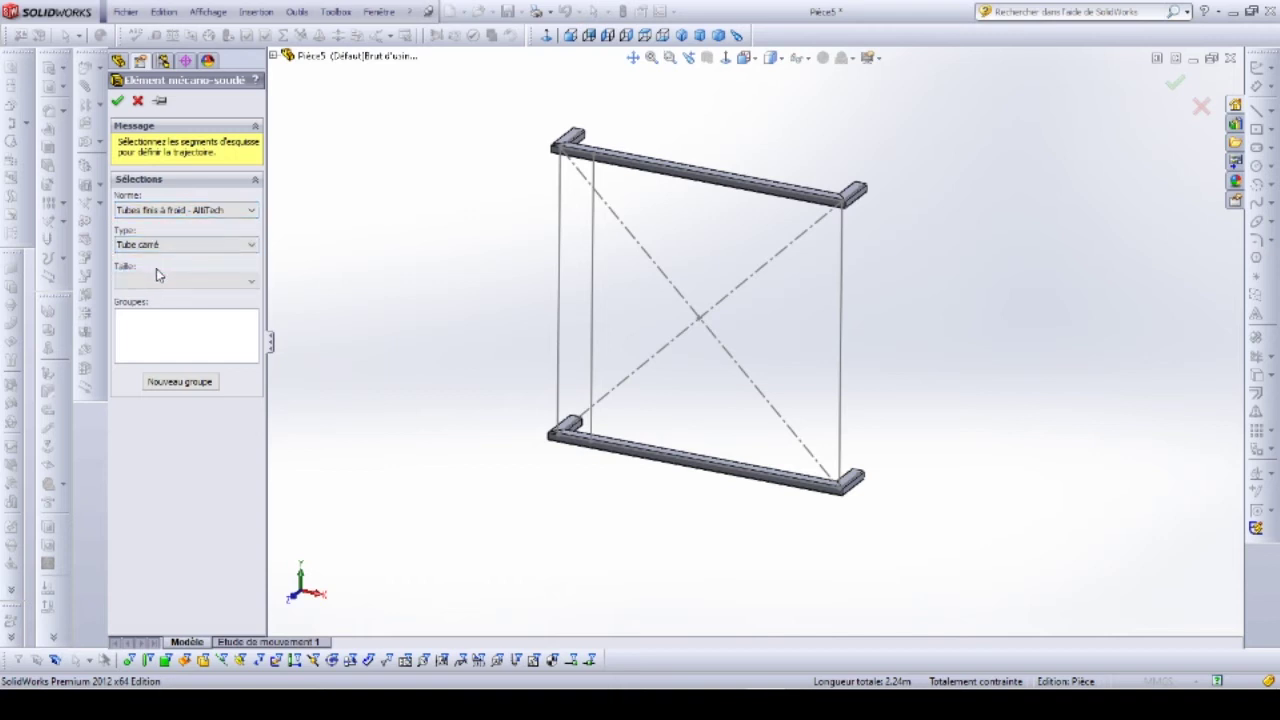
{"action": "left_click", "coordinate": [156, 280]}
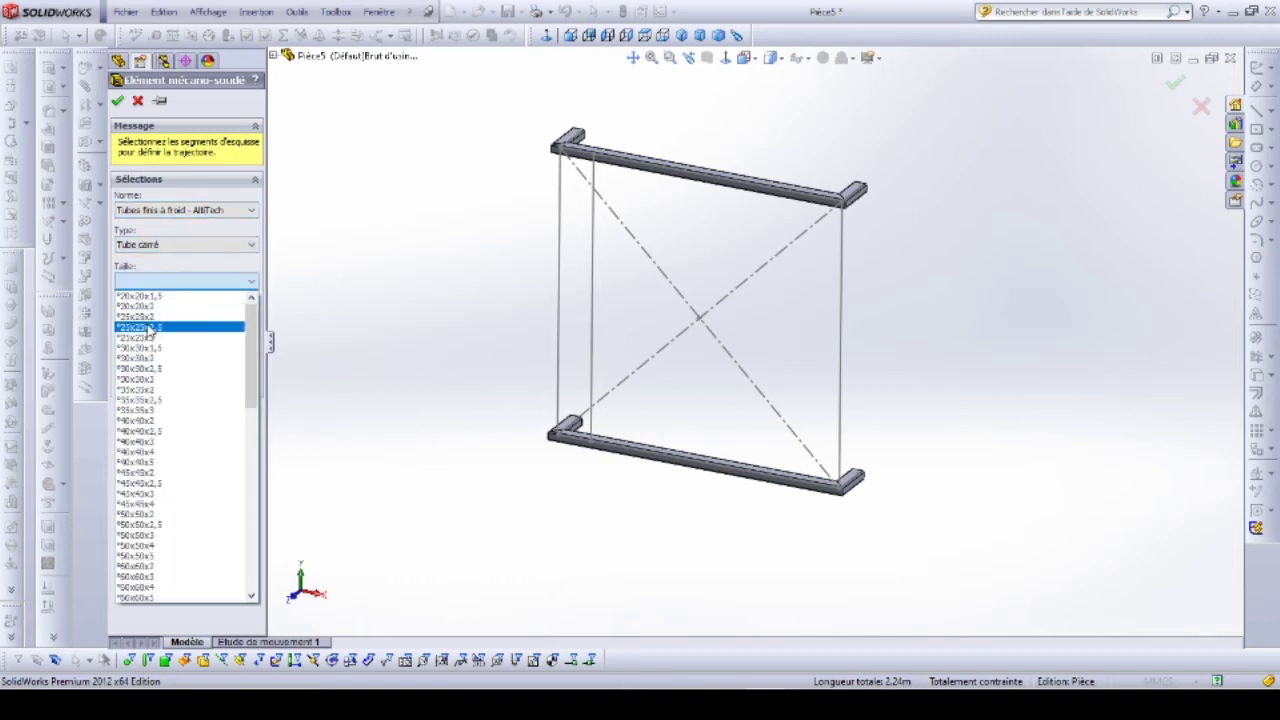
{"action": "left_click", "coordinate": [148, 316]}
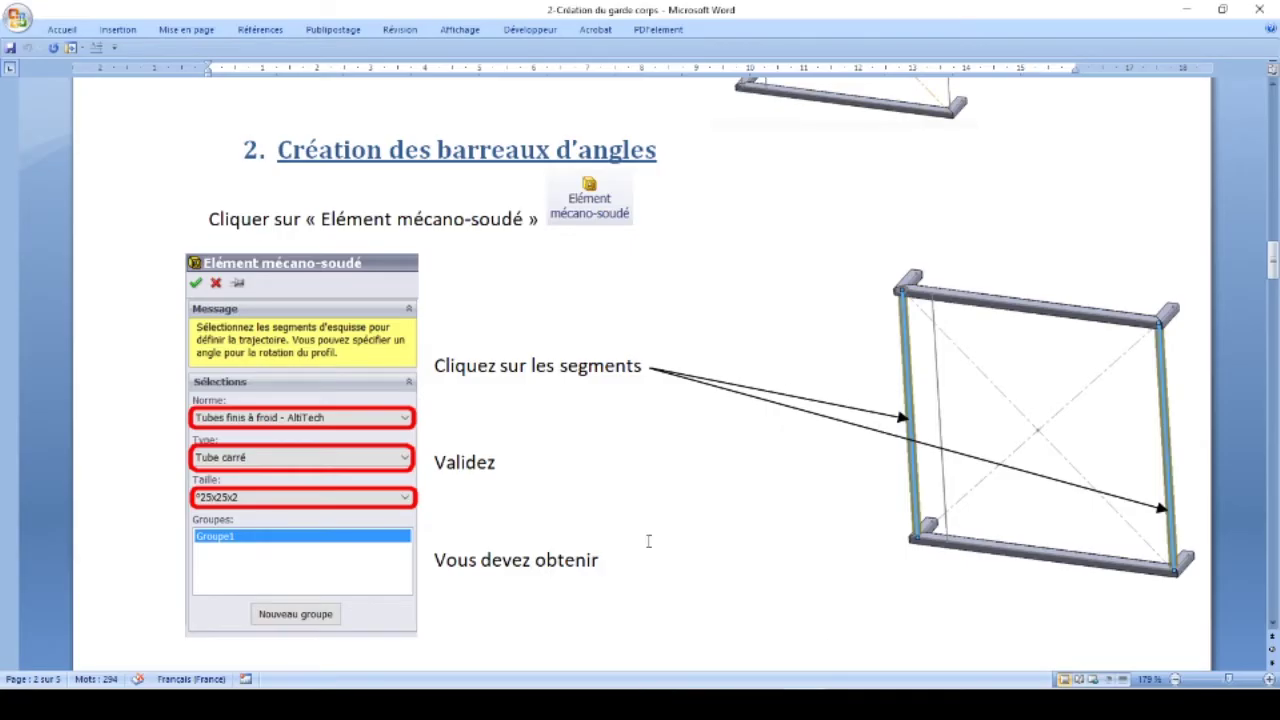
Step: Scroll the tutorial to section 3 'Ajuster les barreaux d'angles'
{"action": "scroll", "coordinate": [630, 500], "scroll_direction": "down", "scroll_amount": 4}
{"action": "scroll", "coordinate": [615, 457], "scroll_direction": "down", "scroll_amount": 1}
{"action": "scroll", "coordinate": [615, 457], "scroll_direction": "up", "scroll_amount": 2}
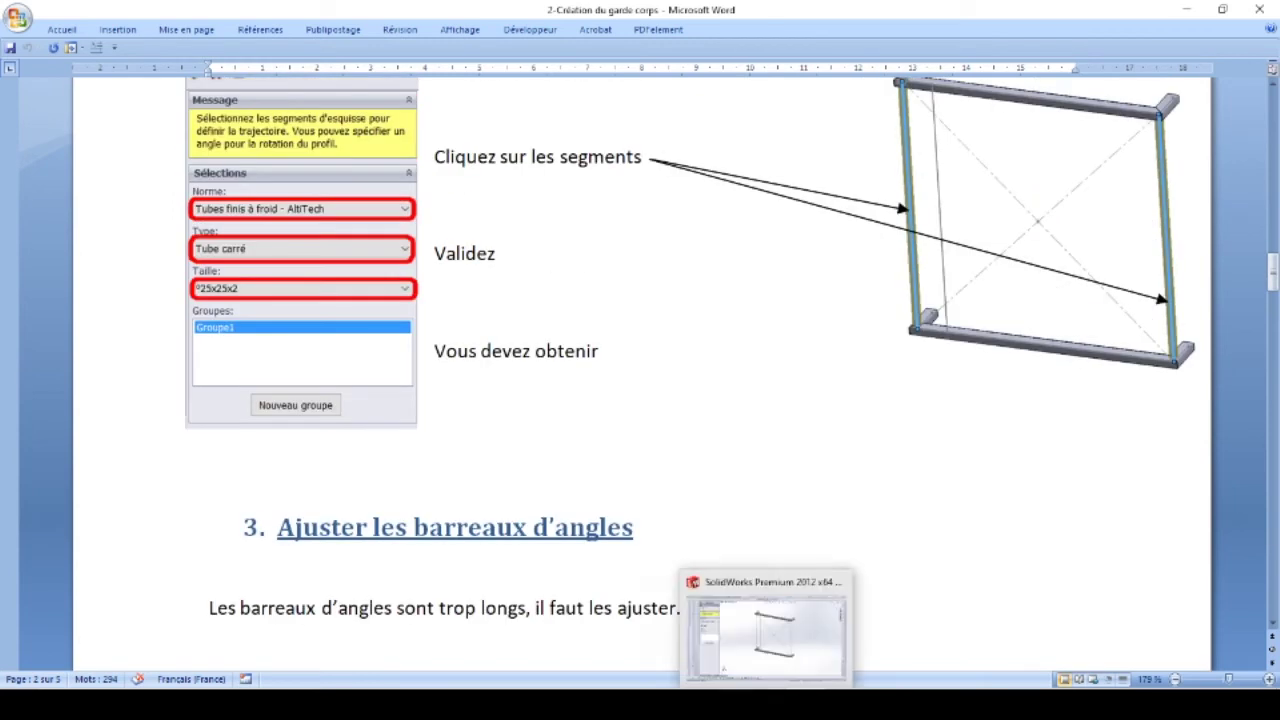
Step: Use the left and right vertical sketch lines as post paths and confirm the 25x25x2 member
{"action": "left_click", "coordinate": [768, 705]}
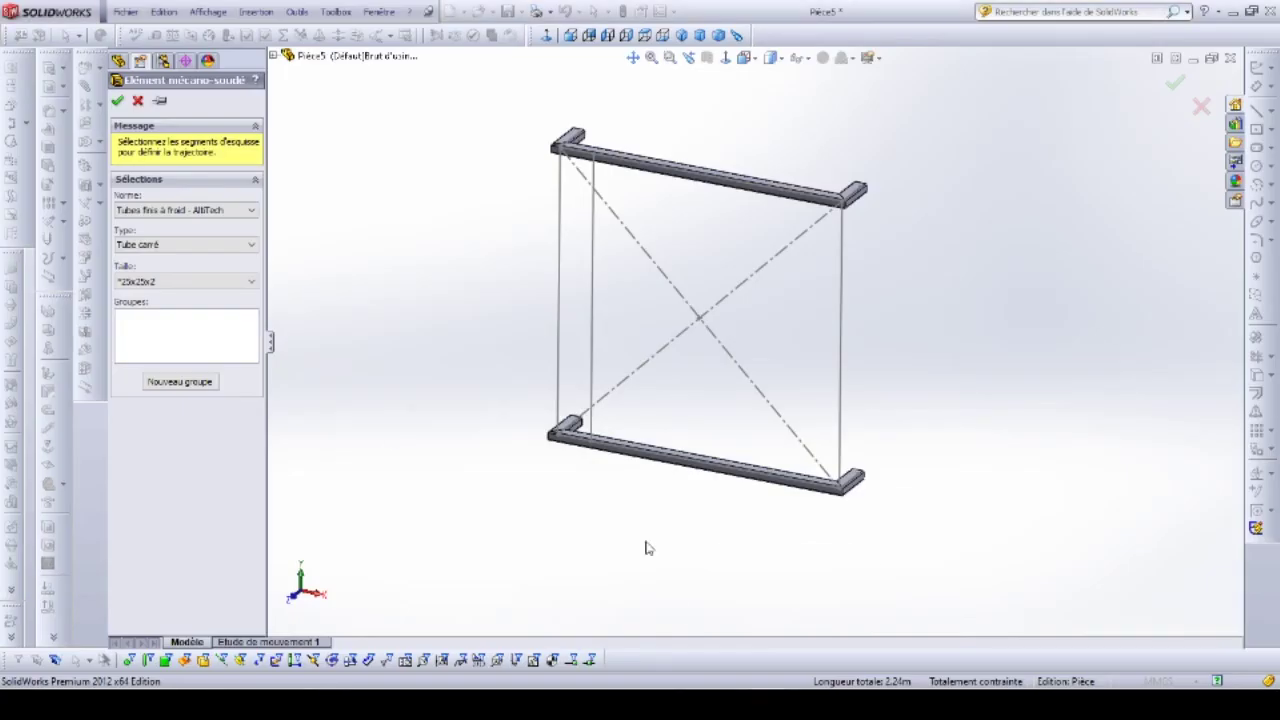
{"action": "left_click", "coordinate": [568, 306]}
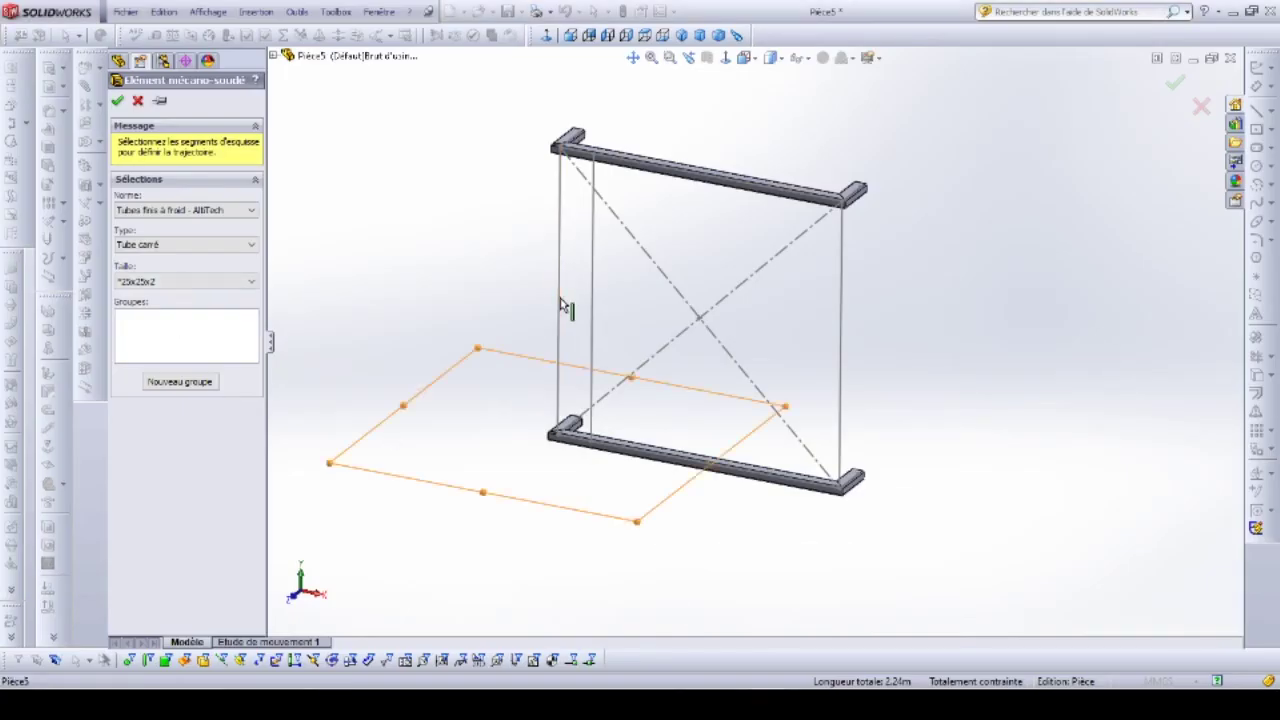
{"action": "left_click", "coordinate": [842, 398]}
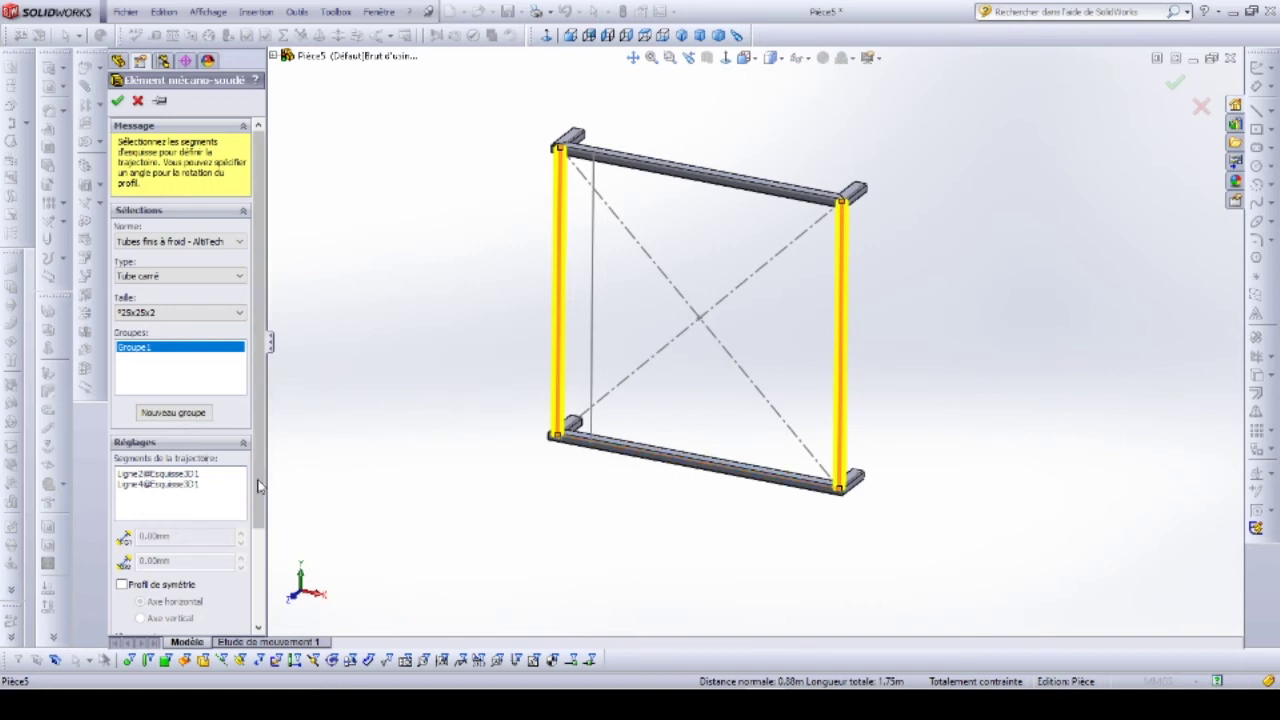
{"action": "scroll", "coordinate": [255, 544], "scroll_direction": "down", "scroll_amount": 3}
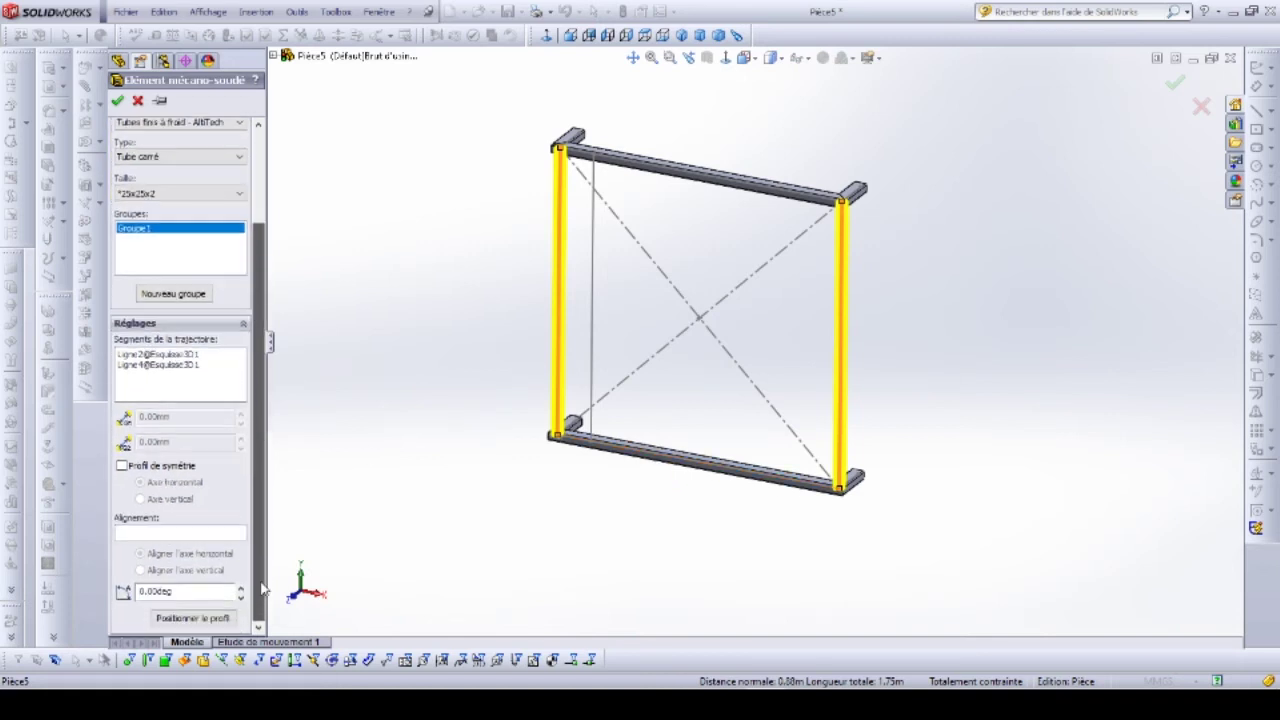
{"action": "scroll", "coordinate": [185, 190], "scroll_direction": "up", "scroll_amount": 3}
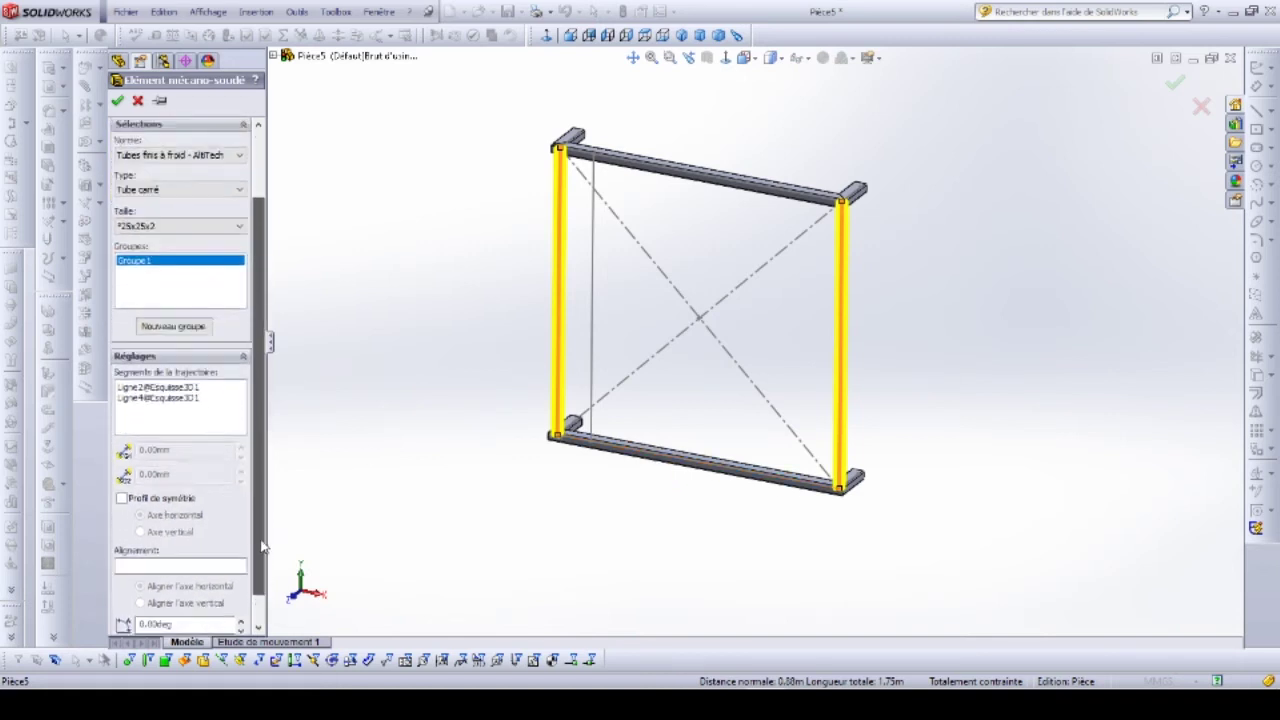
{"action": "left_click", "coordinate": [117, 101]}
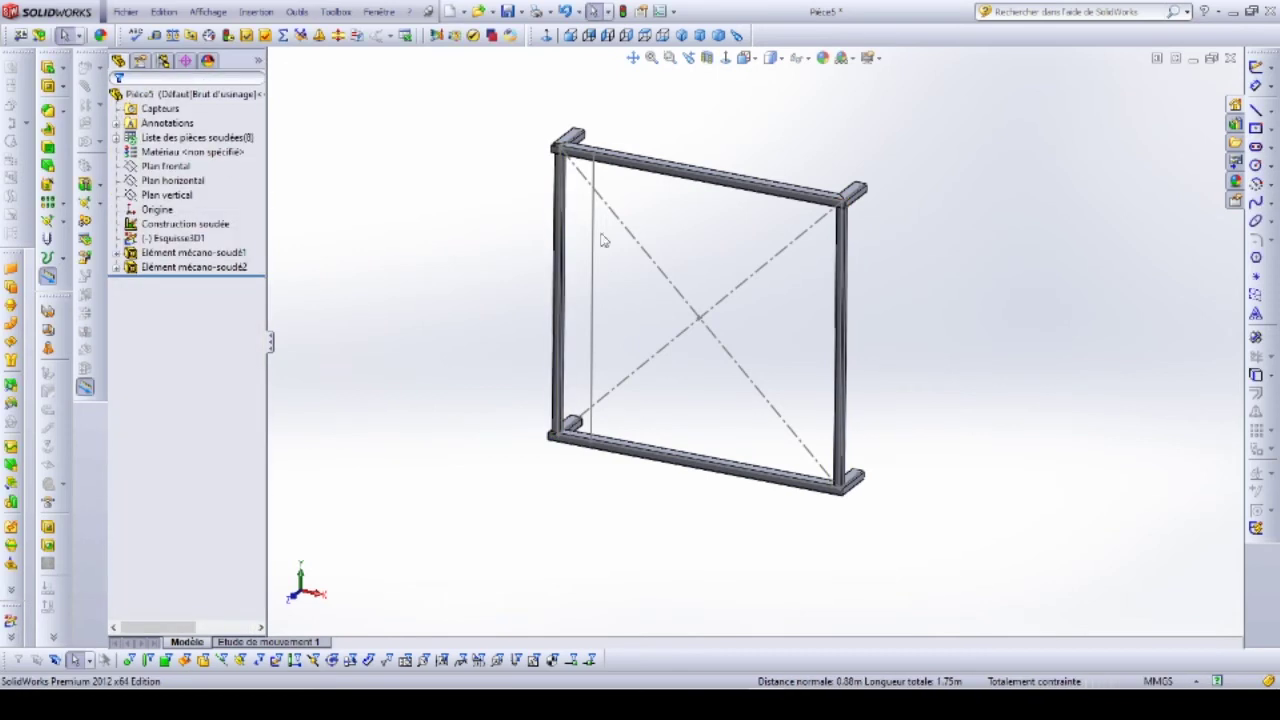
{"action": "scroll", "coordinate": [603, 240], "scroll_direction": "down", "scroll_amount": 3}
{"action": "scroll", "coordinate": [590, 260], "scroll_direction": "down", "scroll_amount": 3}
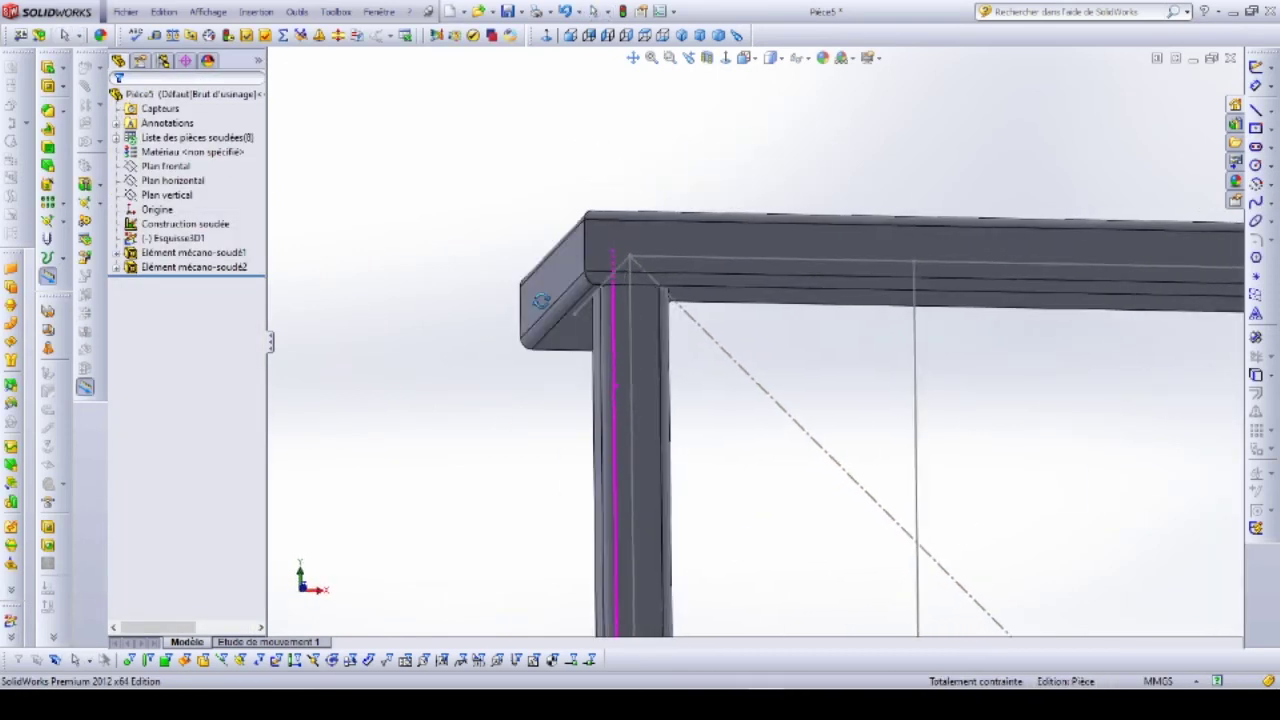
{"action": "middle_click_drag", "start_coordinate": [540, 300], "coordinate": [623, 357]}
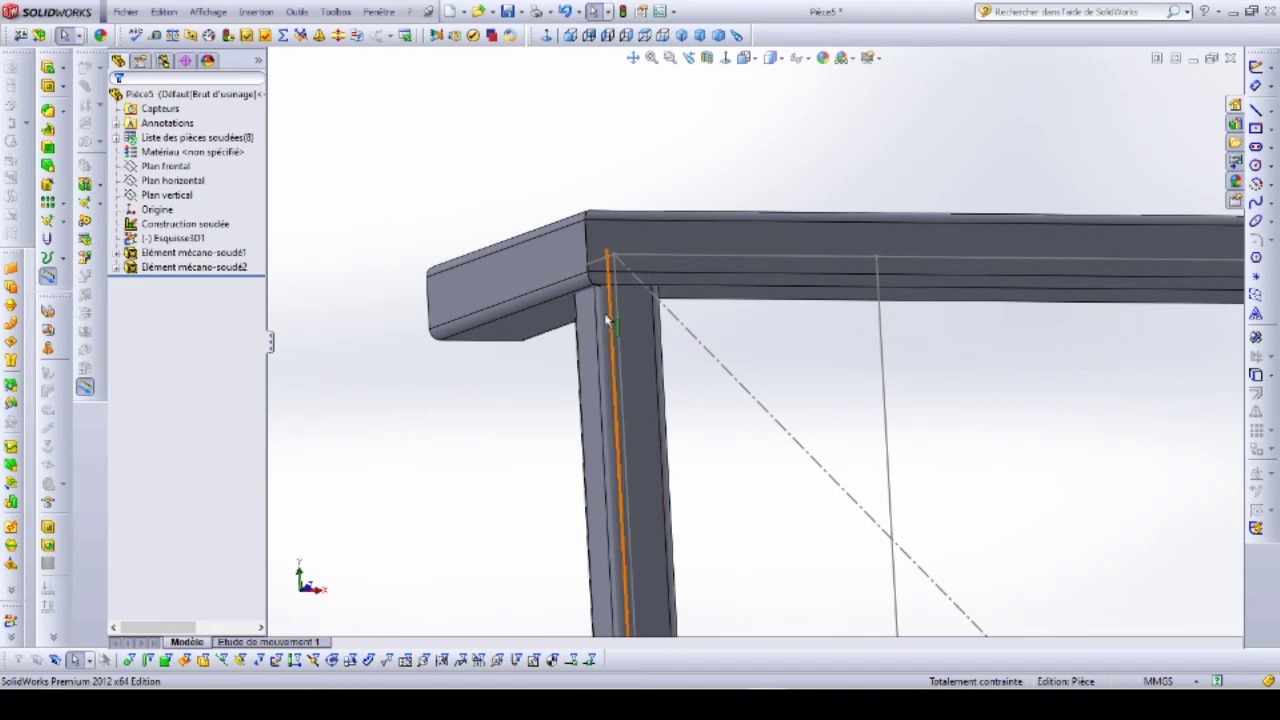
{"action": "left_click", "coordinate": [551, 277]}
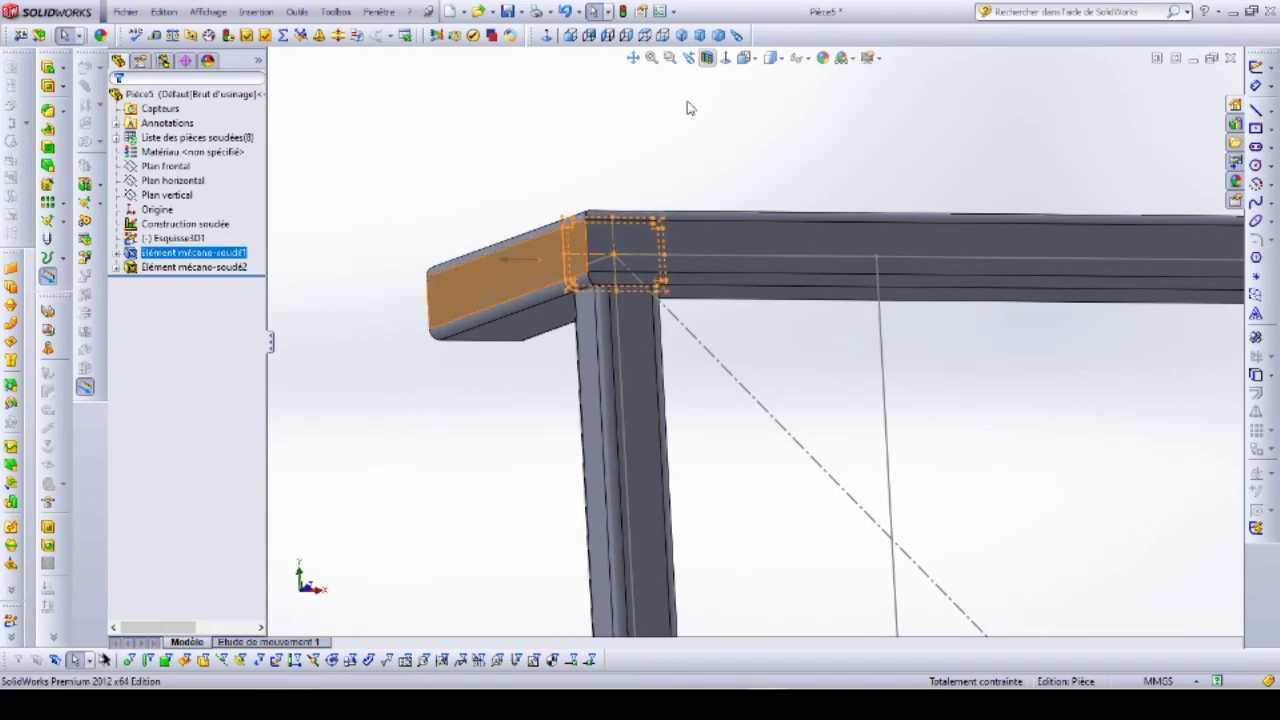
{"action": "left_click", "coordinate": [688, 57]}
{"action": "scroll", "coordinate": [700, 563], "scroll_direction": "up", "scroll_amount": 2}
{"action": "scroll", "coordinate": [820, 591], "scroll_direction": "down", "scroll_amount": 3}
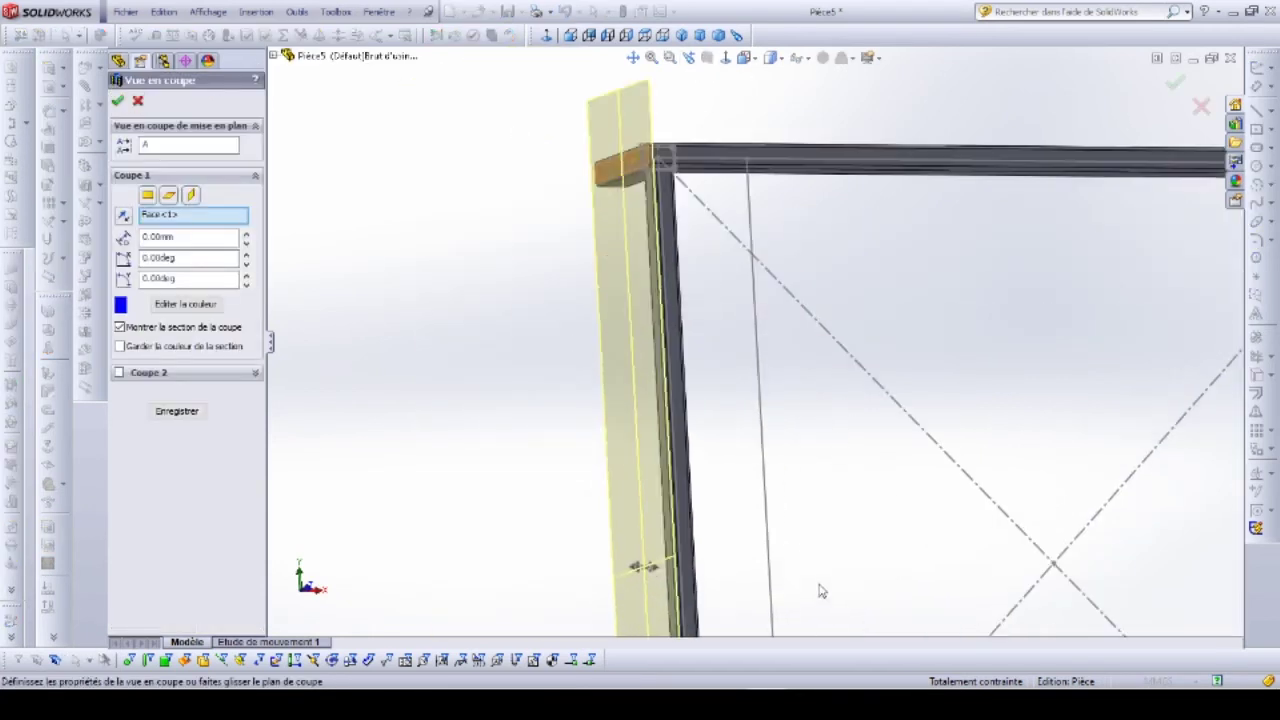
{"action": "mouse_move", "coordinate": [606, 551]}
{"action": "left_mouse_down"}
{"action": "mouse_move", "coordinate": [640, 563]}
{"action": "mouse_move", "coordinate": [629, 549]}
{"action": "left_mouse_up"}
{"action": "scroll", "coordinate": [609, 163], "scroll_direction": "up", "scroll_amount": 2}
{"action": "scroll", "coordinate": [724, 234], "scroll_direction": "up", "scroll_amount": 2}
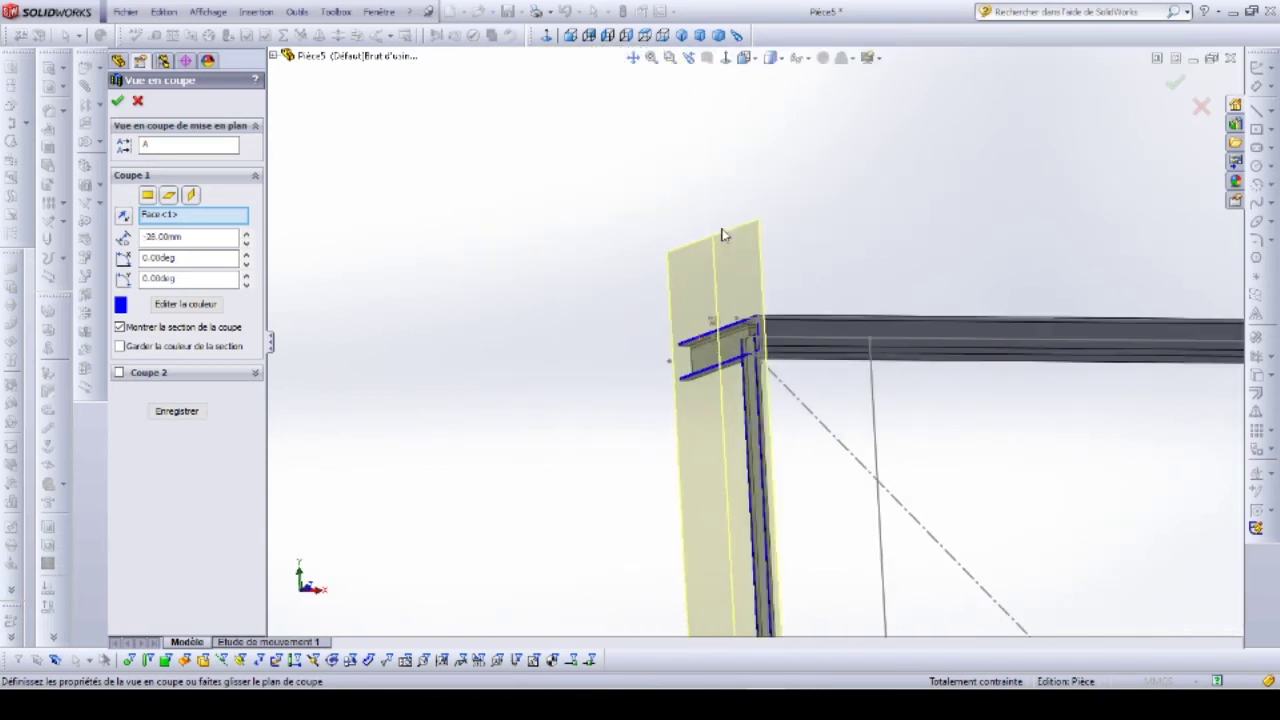
{"action": "scroll", "coordinate": [737, 357], "scroll_direction": "down", "scroll_amount": 3}
{"action": "scroll", "coordinate": [795, 388], "scroll_direction": "down", "scroll_amount": 2}
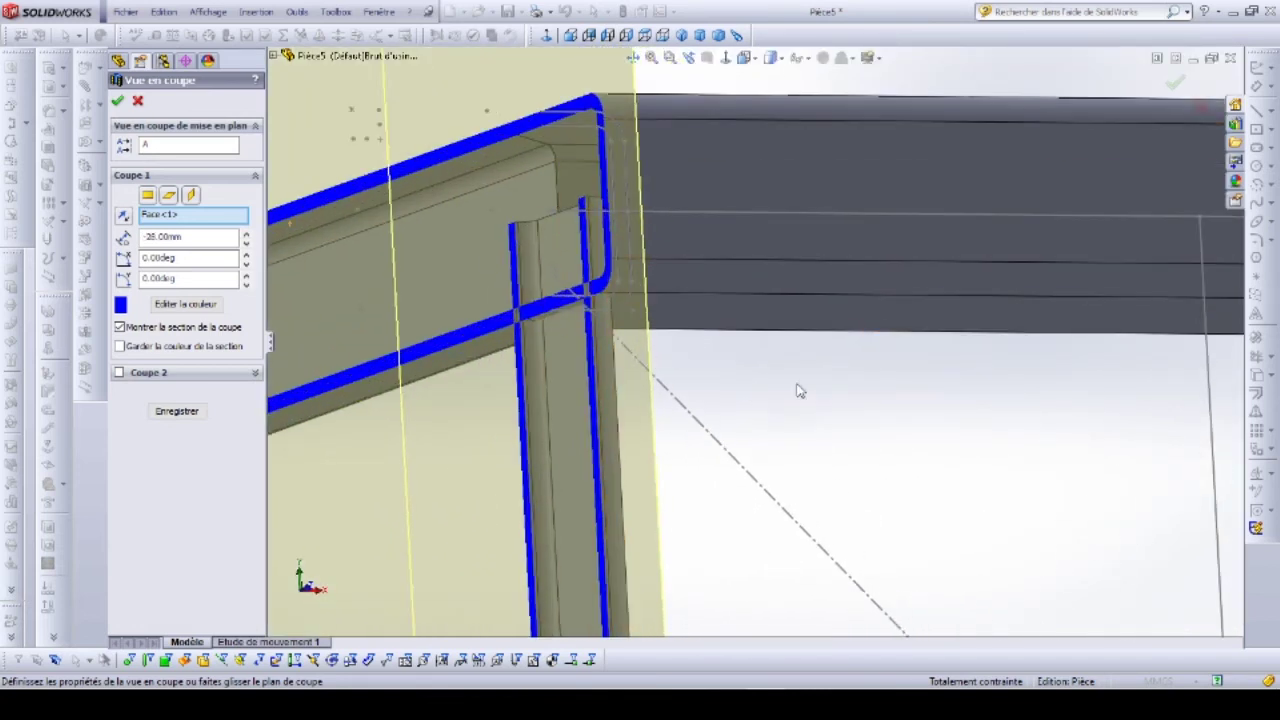
{"action": "scroll", "coordinate": [800, 395], "scroll_direction": "up", "scroll_amount": 2}
{"action": "scroll", "coordinate": [800, 414], "scroll_direction": "up", "scroll_amount": 2}
{"action": "scroll", "coordinate": [800, 450], "scroll_direction": "up", "scroll_amount": 3}
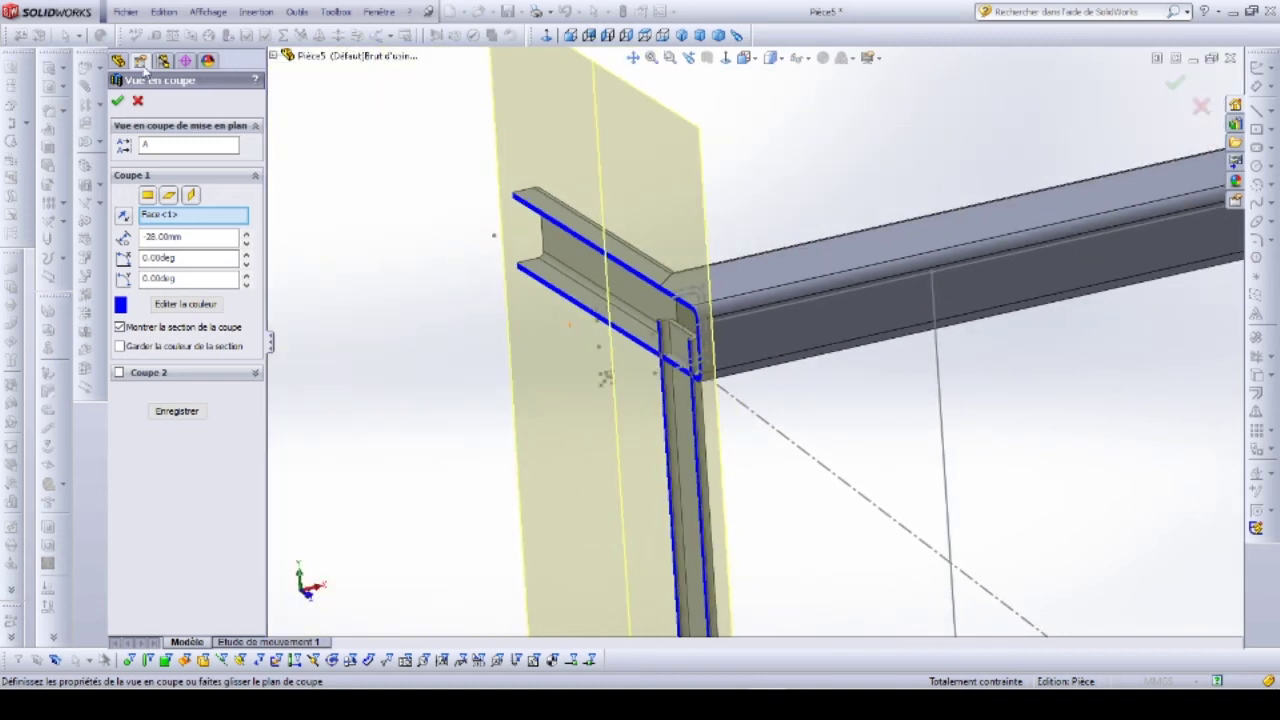
{"action": "left_click", "coordinate": [138, 103]}
{"action": "scroll", "coordinate": [880, 486], "scroll_direction": "up", "scroll_amount": 3}
{"action": "scroll", "coordinate": [937, 514], "scroll_direction": "up", "scroll_amount": 2}
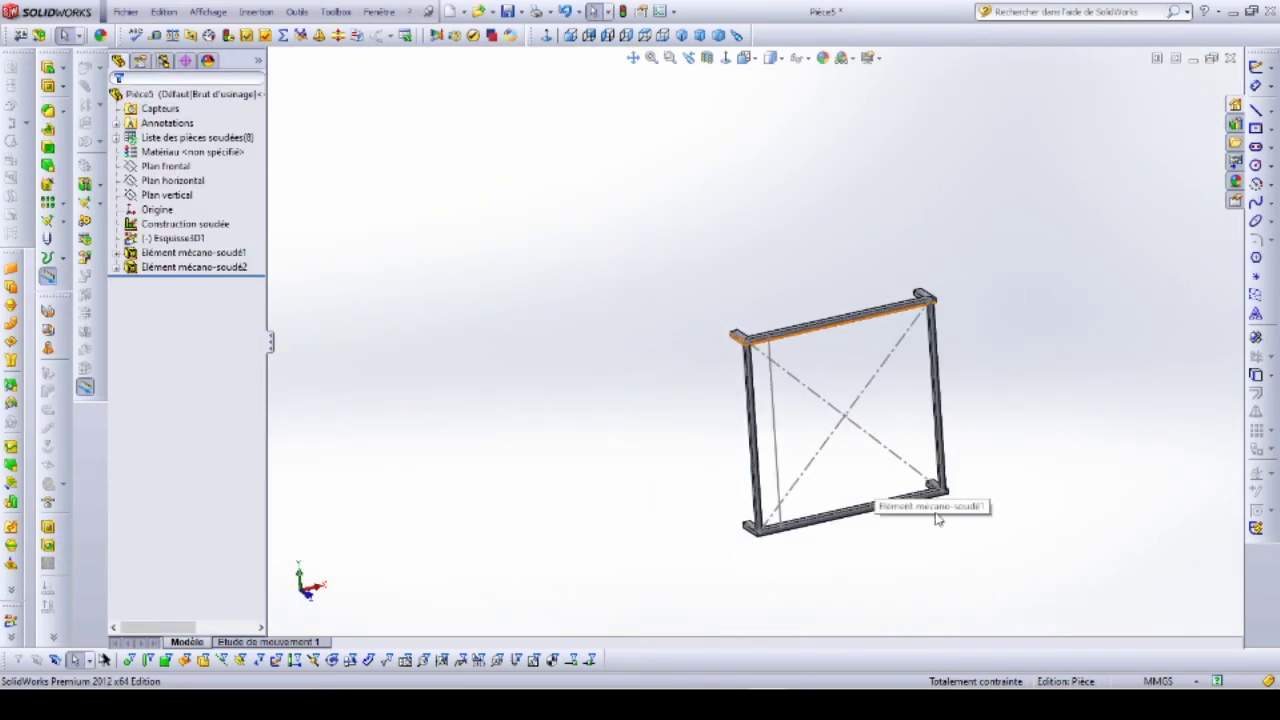
{"action": "scroll", "coordinate": [937, 514], "scroll_direction": "down", "scroll_amount": 3}
Step: Read the tutorial's 'Cliquez sur Ajuster/Prolonger' steps for trimming the corner posts, then return to SolidWorks
{"action": "key", "text": "alt+Tab"}
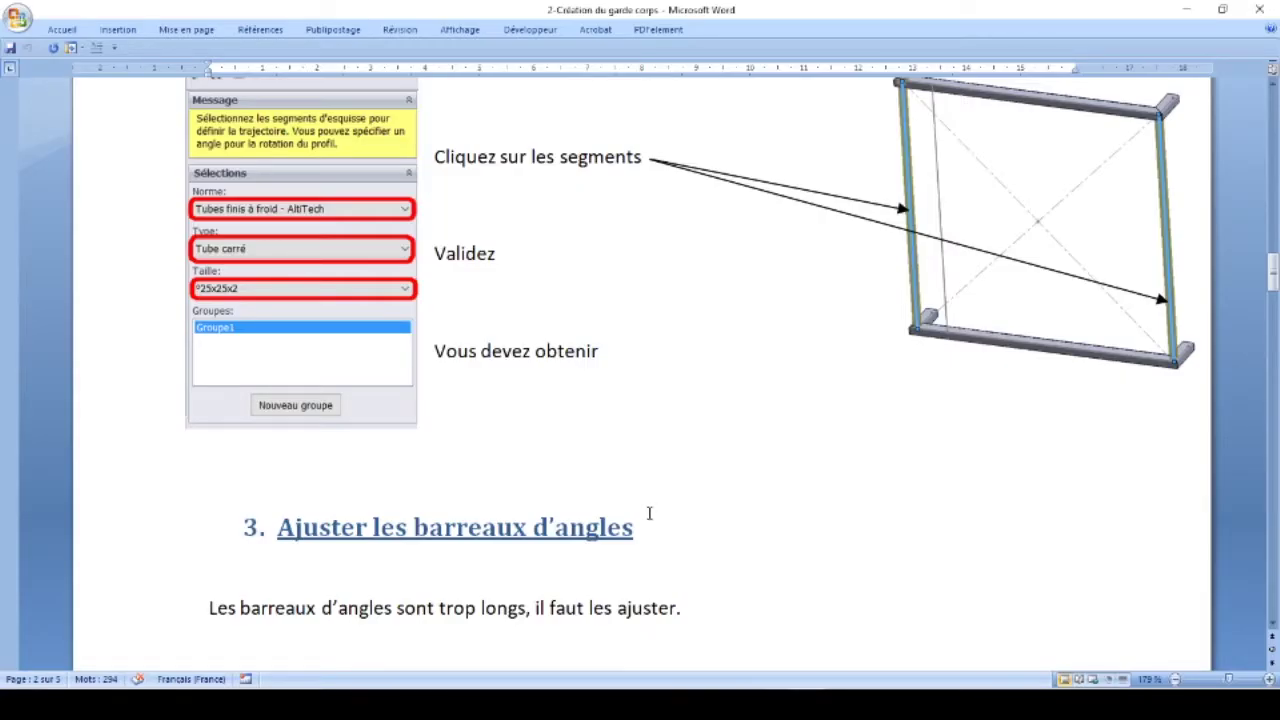
{"action": "scroll", "coordinate": [649, 513], "scroll_direction": "down", "scroll_amount": 5}
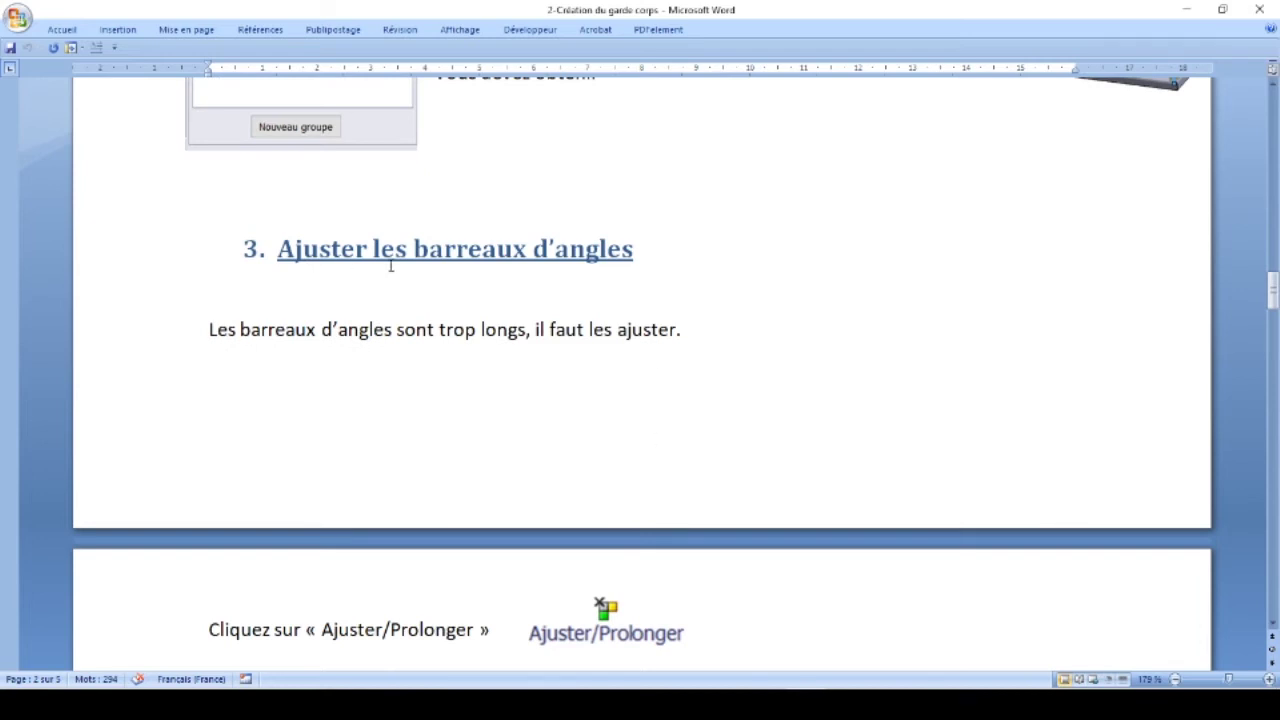
{"action": "scroll", "coordinate": [530, 267], "scroll_direction": "down", "scroll_amount": 4}
{"action": "scroll", "coordinate": [523, 266], "scroll_direction": "down", "scroll_amount": 4}
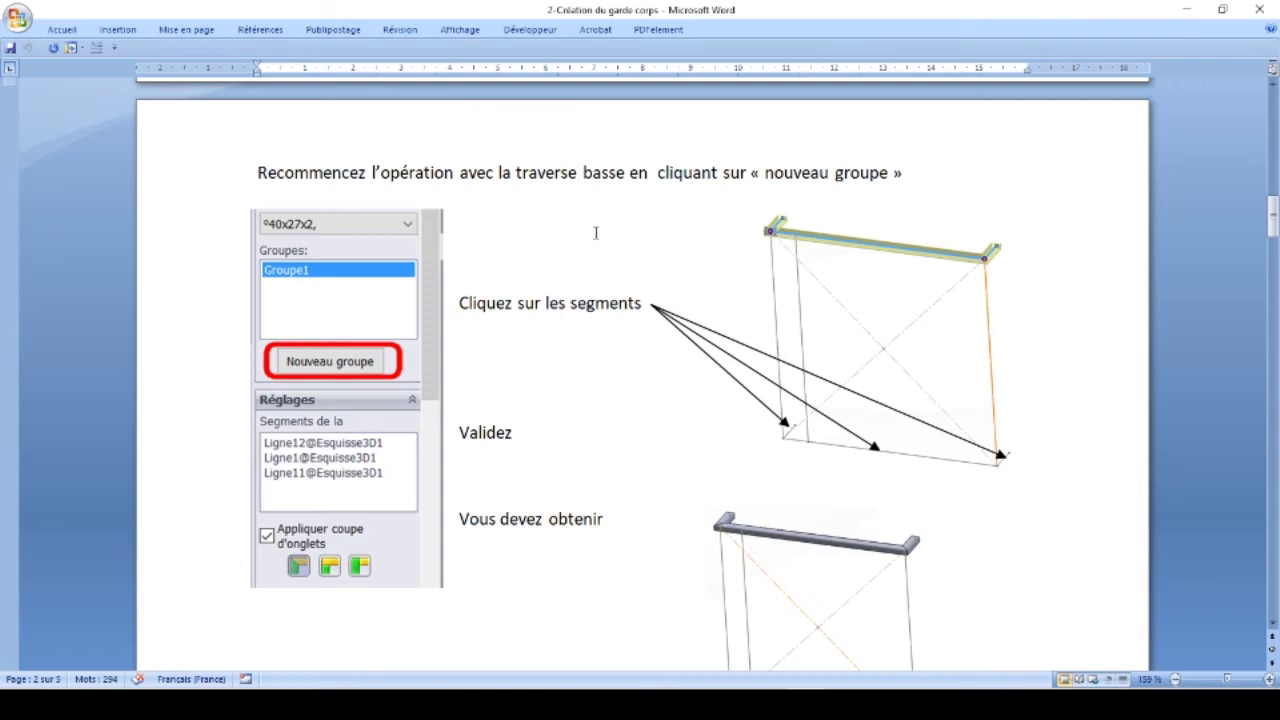
{"action": "scroll", "coordinate": [595, 232], "scroll_direction": "down", "scroll_amount": 5}
{"action": "scroll", "coordinate": [686, 443], "scroll_direction": "down", "scroll_amount": 5}
{"action": "scroll", "coordinate": [680, 443], "scroll_direction": "down", "scroll_amount": 5}
{"action": "scroll", "coordinate": [680, 445], "scroll_direction": "down", "scroll_amount": 2}
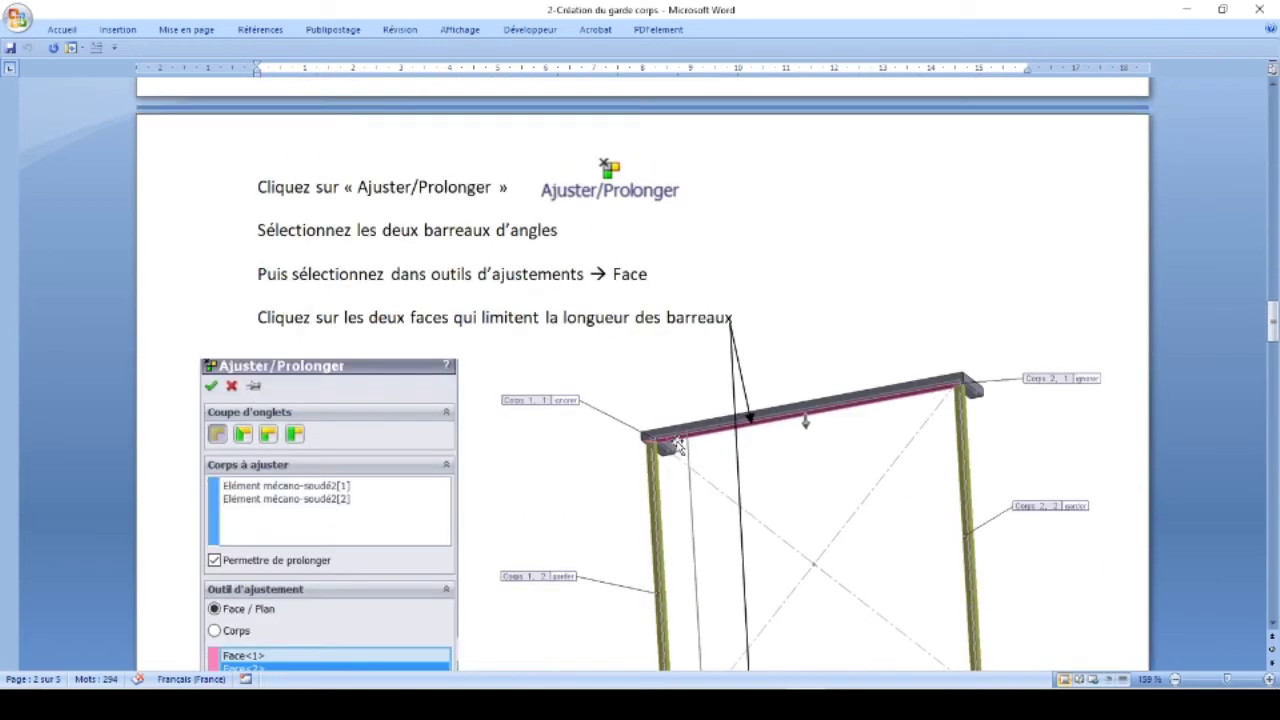
{"action": "scroll", "coordinate": [678, 444], "scroll_direction": "down", "scroll_amount": 3}
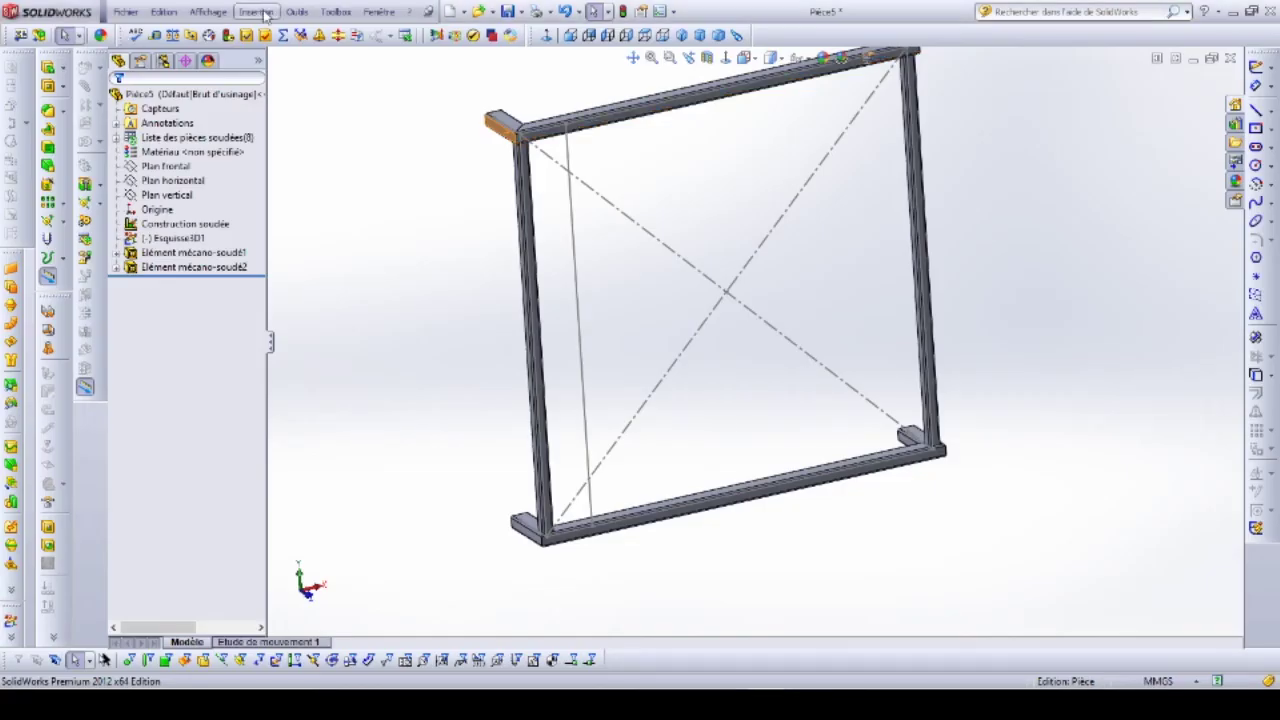
{"action": "left_click", "coordinate": [256, 12]}
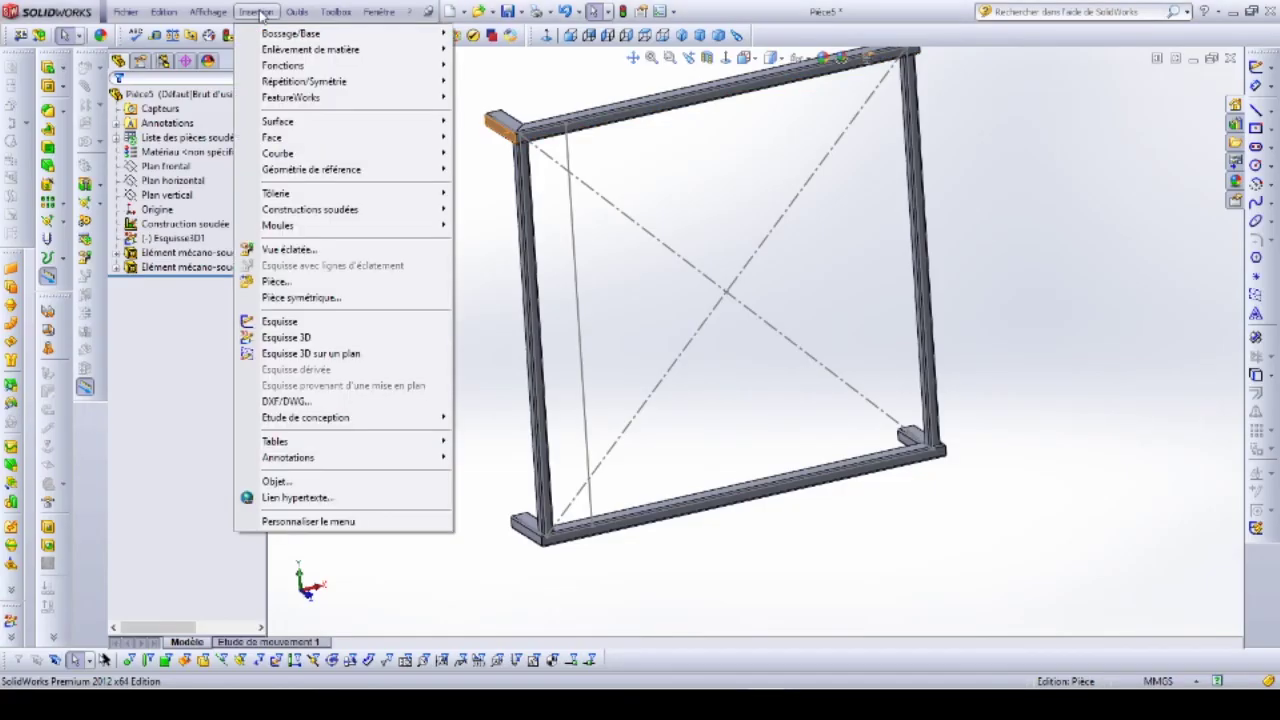
{"action": "mouse_move", "coordinate": [310, 209]}
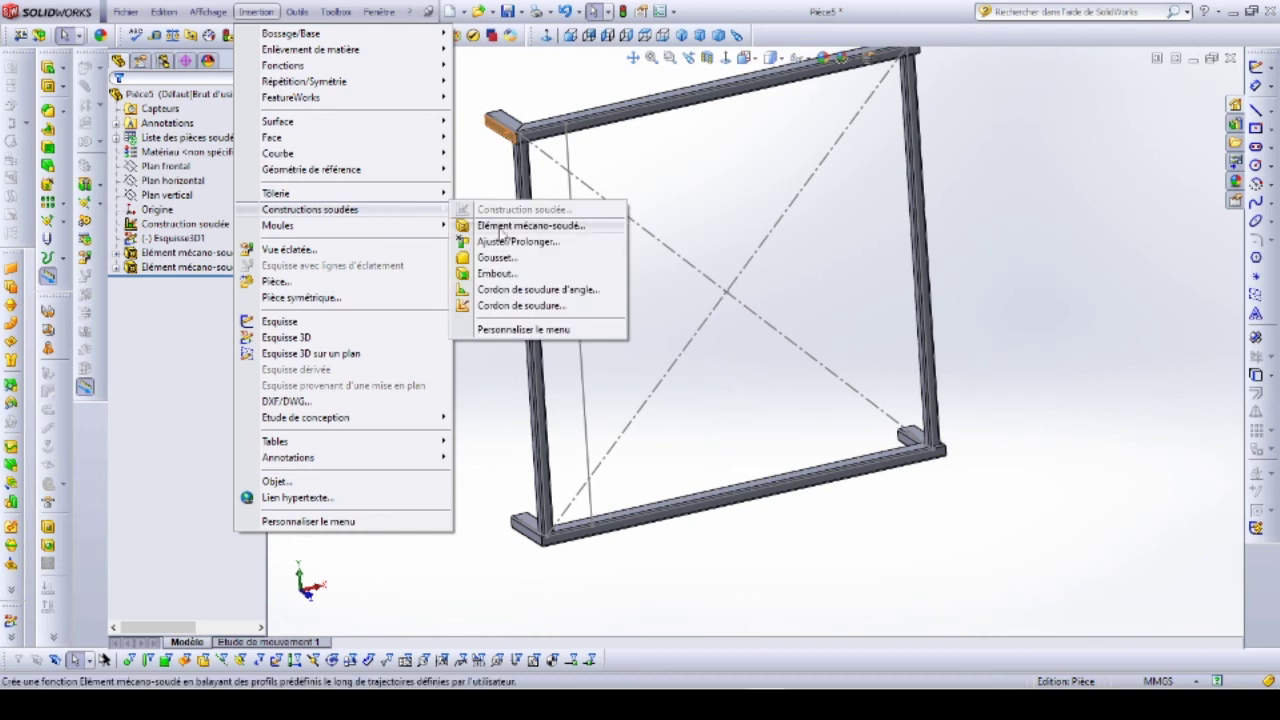
Step: Start Trim/Extend on both corner posts, using the bottom rail's top face as the first trimming face
{"action": "left_click", "coordinate": [513, 242]}
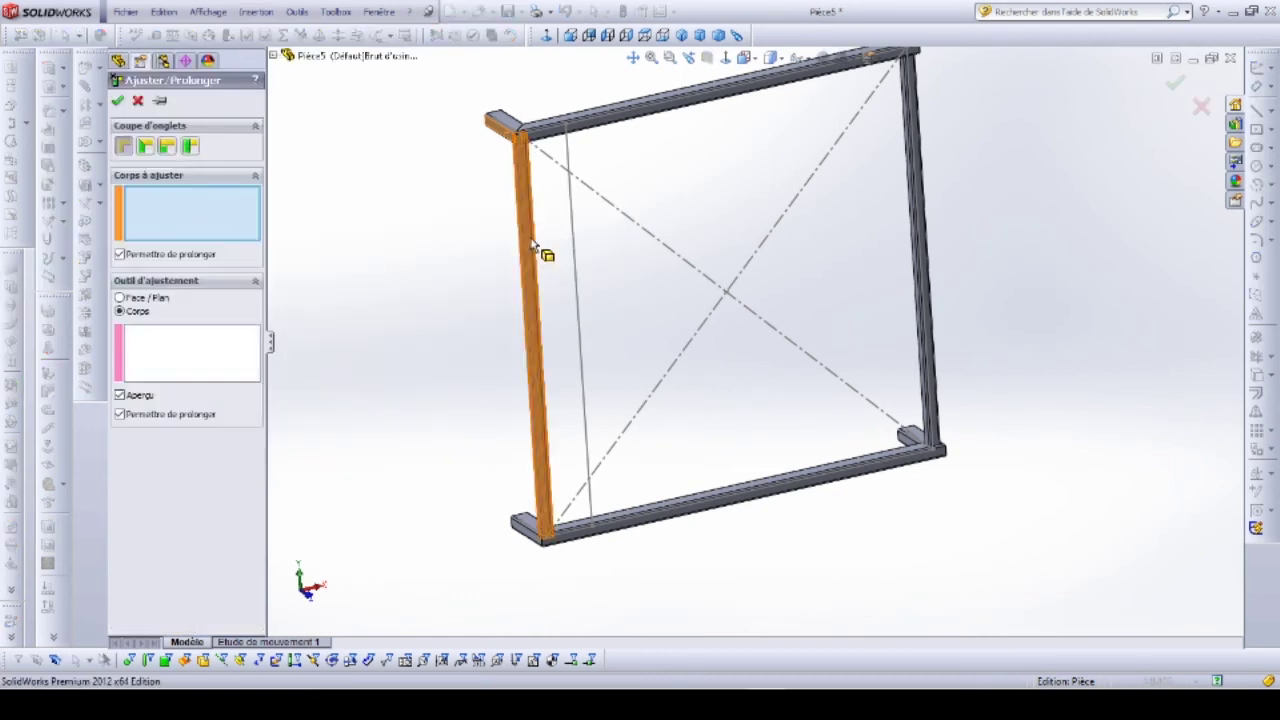
{"action": "left_click", "coordinate": [538, 252]}
{"action": "left_click", "coordinate": [913, 220]}
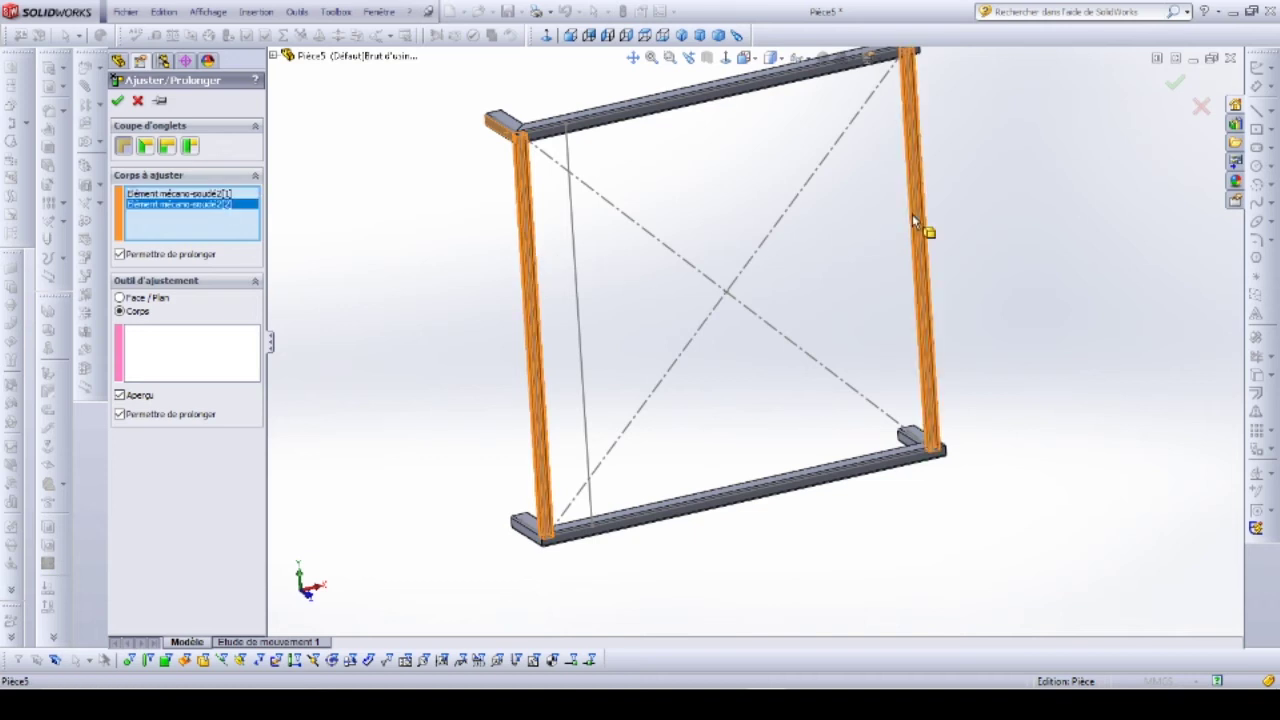
{"action": "left_click", "coordinate": [120, 298]}
{"action": "scroll", "coordinate": [617, 523], "scroll_direction": "down", "scroll_amount": 3}
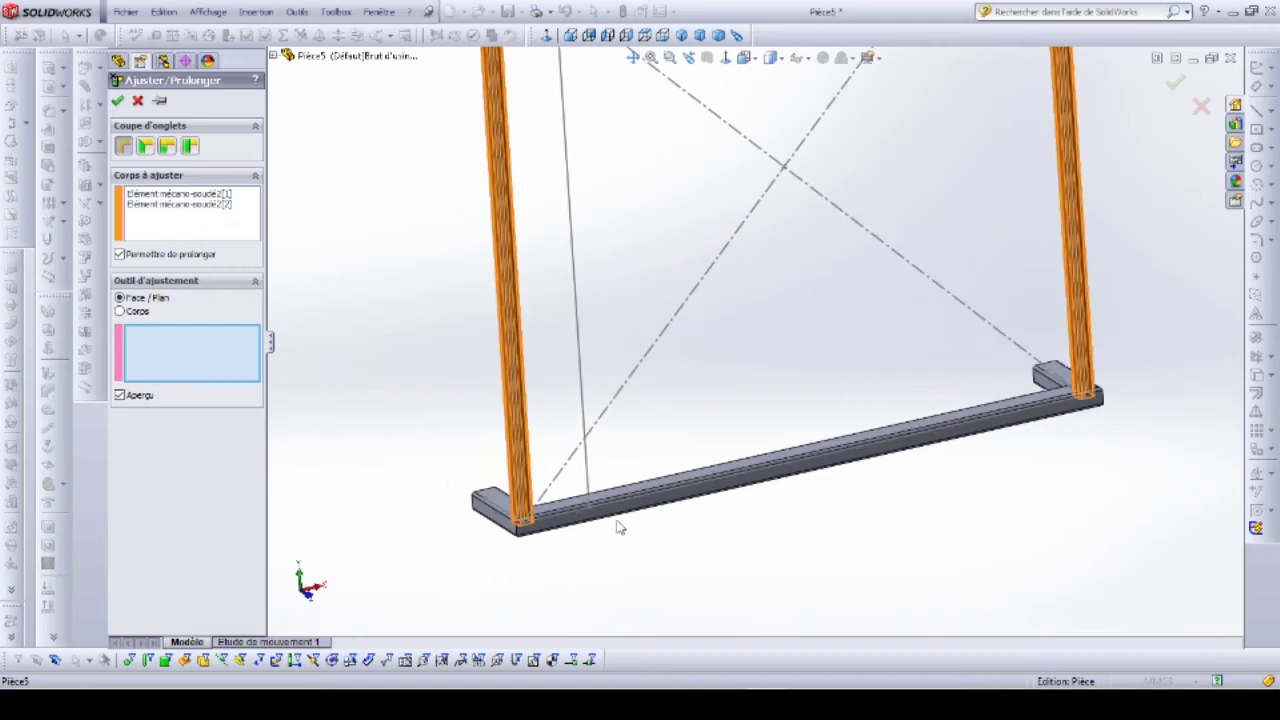
{"action": "scroll", "coordinate": [610, 515], "scroll_direction": "down", "scroll_amount": 3}
{"action": "scroll", "coordinate": [601, 503], "scroll_direction": "down", "scroll_amount": 3}
{"action": "left_click", "coordinate": [600, 428]}
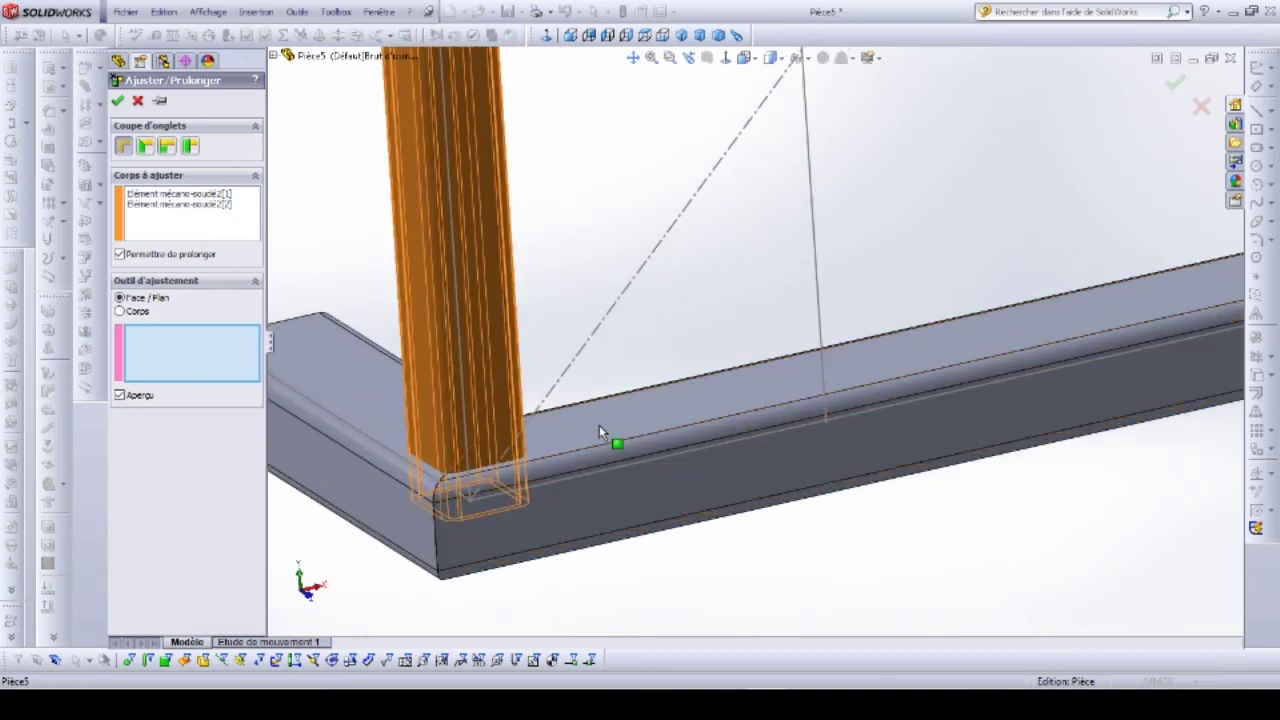
Step: Add the top rail's face as the second trimming face and check the preview
{"action": "scroll", "coordinate": [620, 400], "scroll_direction": "up", "scroll_amount": 3}
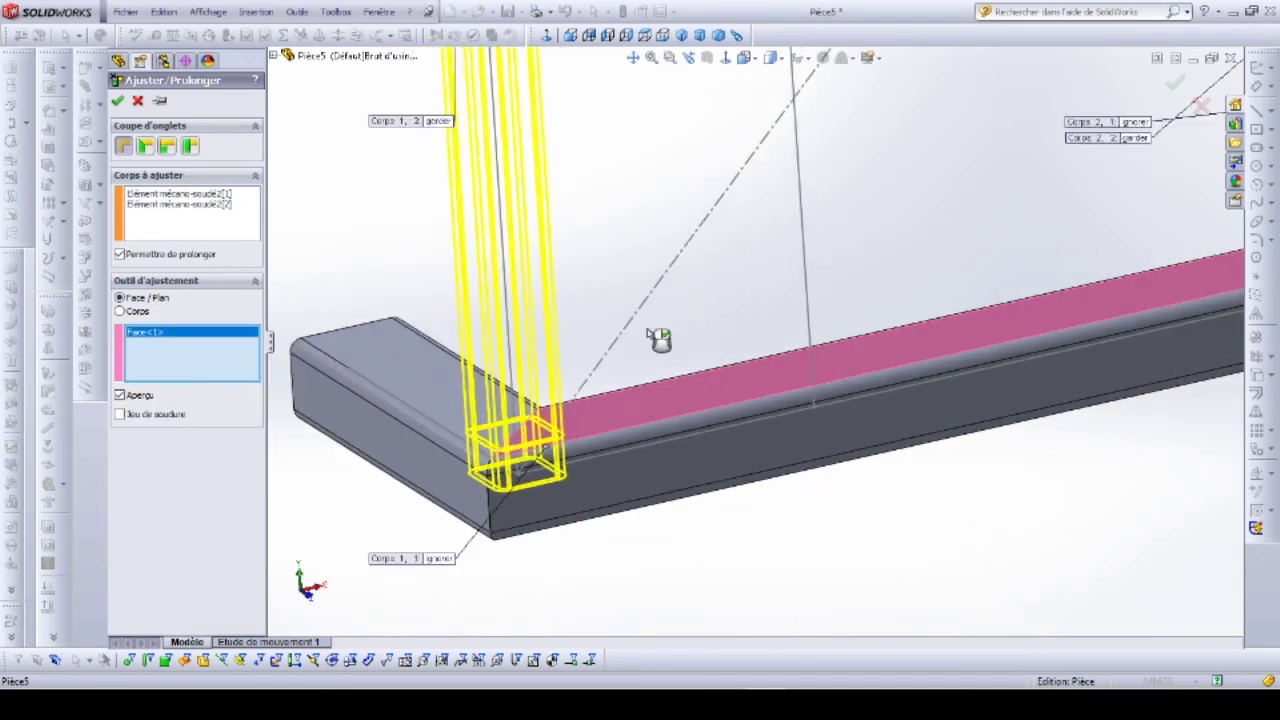
{"action": "scroll", "coordinate": [657, 337], "scroll_direction": "up", "scroll_amount": 3}
{"action": "mouse_move", "coordinate": [410, 489]}
{"action": "middle_mouse_down"}
{"action": "mouse_move", "coordinate": [394, 346]}
{"action": "mouse_move", "coordinate": [829, 257]}
{"action": "middle_mouse_up"}
{"action": "scroll", "coordinate": [829, 257], "scroll_direction": "down", "scroll_amount": 5}
{"action": "scroll", "coordinate": [560, 320], "scroll_direction": "down", "scroll_amount": 3}
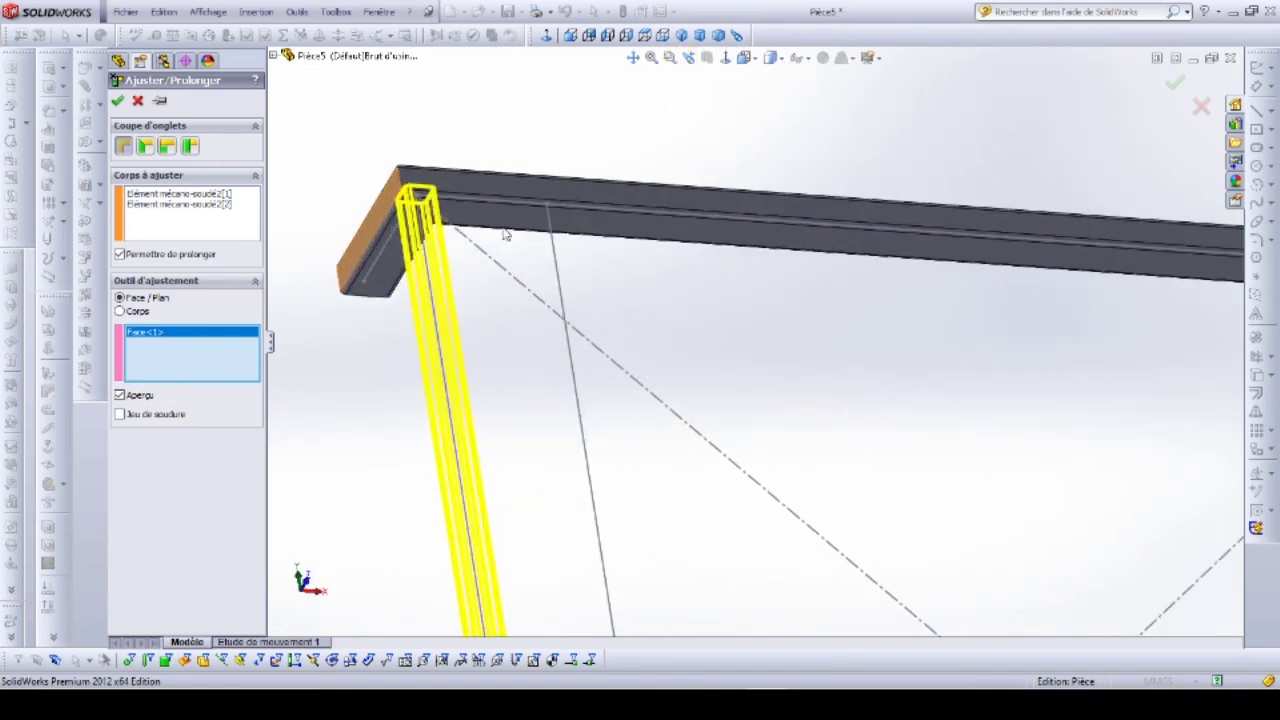
{"action": "scroll", "coordinate": [545, 240], "scroll_direction": "down", "scroll_amount": 3}
{"action": "left_click", "coordinate": [543, 234]}
{"action": "scroll", "coordinate": [560, 260], "scroll_direction": "up", "scroll_amount": 3}
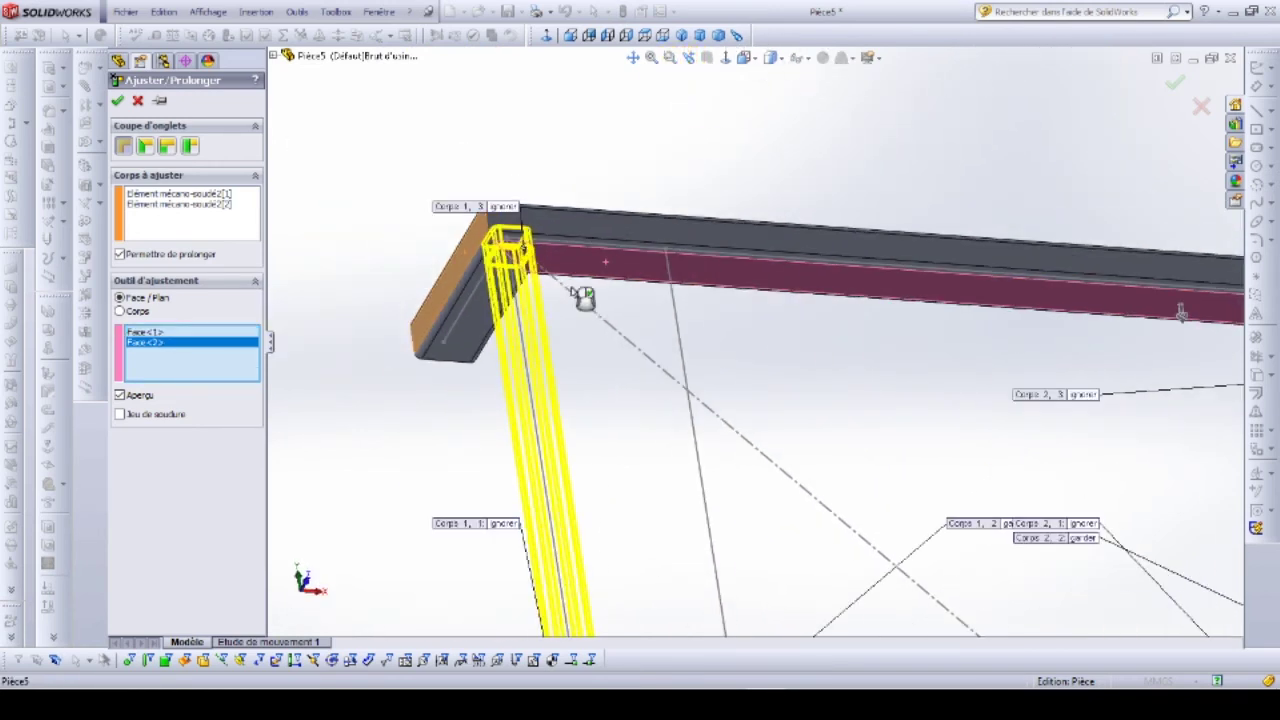
{"action": "scroll", "coordinate": [620, 330], "scroll_direction": "up", "scroll_amount": 2}
{"action": "scroll", "coordinate": [690, 385], "scroll_direction": "up", "scroll_amount": 2}
{"action": "scroll", "coordinate": [715, 403], "scroll_direction": "up", "scroll_amount": 2}
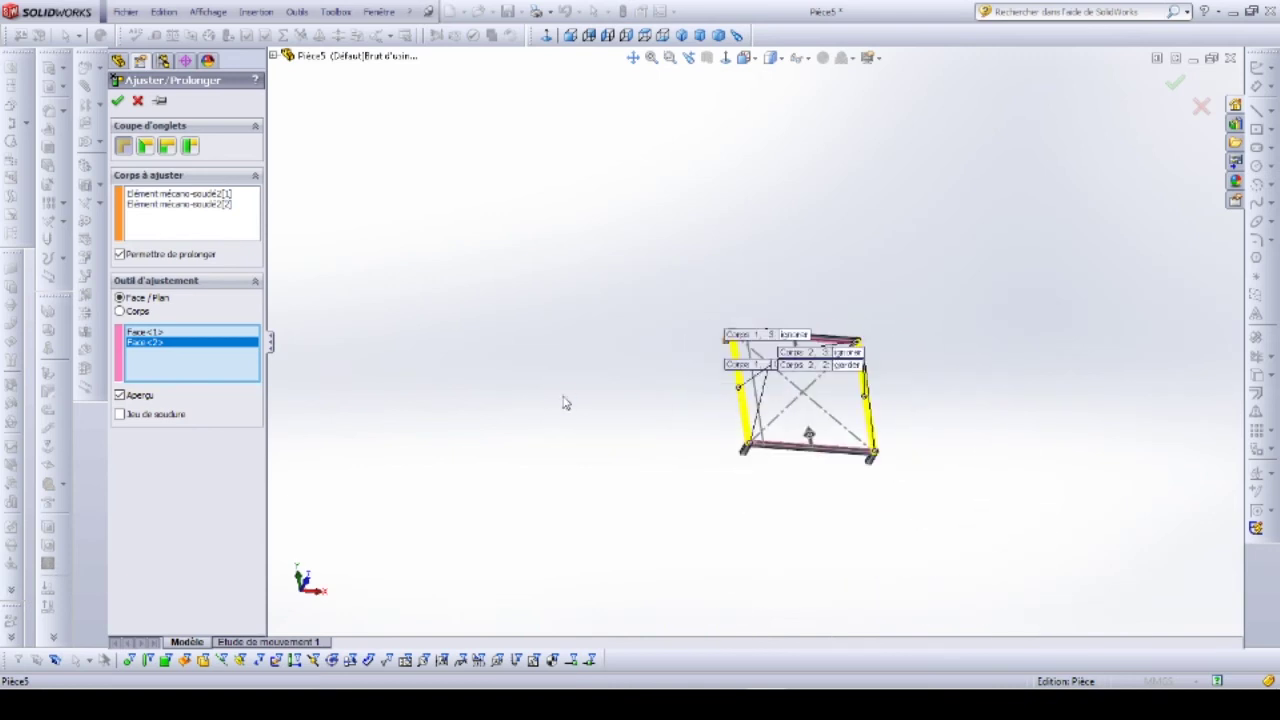
{"action": "middle_click_drag", "start_coordinate": [563, 400], "coordinate": [563, 491]}
{"action": "scroll", "coordinate": [815, 450], "scroll_direction": "down", "scroll_amount": 3}
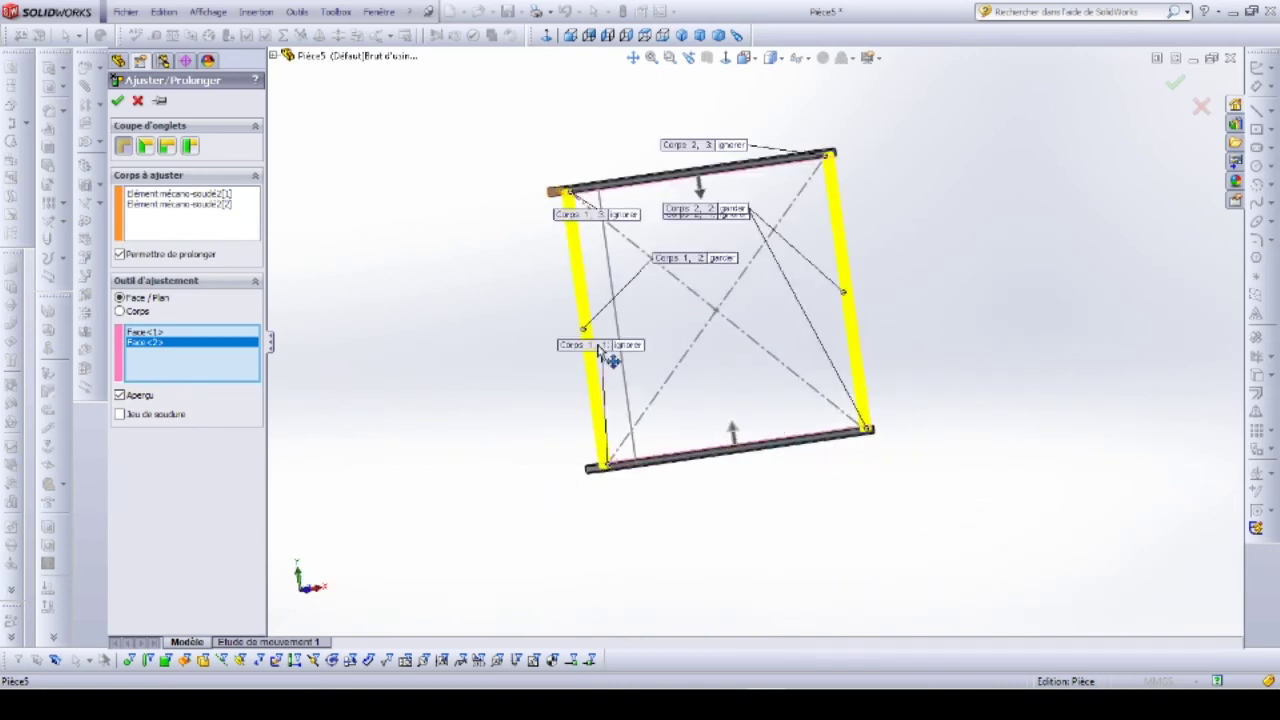
Step: Move the six Corps keep/discard callouts clear of the frame and confirm the post trim
{"action": "mouse_move", "coordinate": [697, 276]}
{"action": "left_mouse_down"}
{"action": "mouse_move", "coordinate": [496, 284]}
{"action": "mouse_move", "coordinate": [456, 301]}
{"action": "left_mouse_up"}
{"action": "left_click_drag", "start_coordinate": [587, 361], "coordinate": [449, 442]}
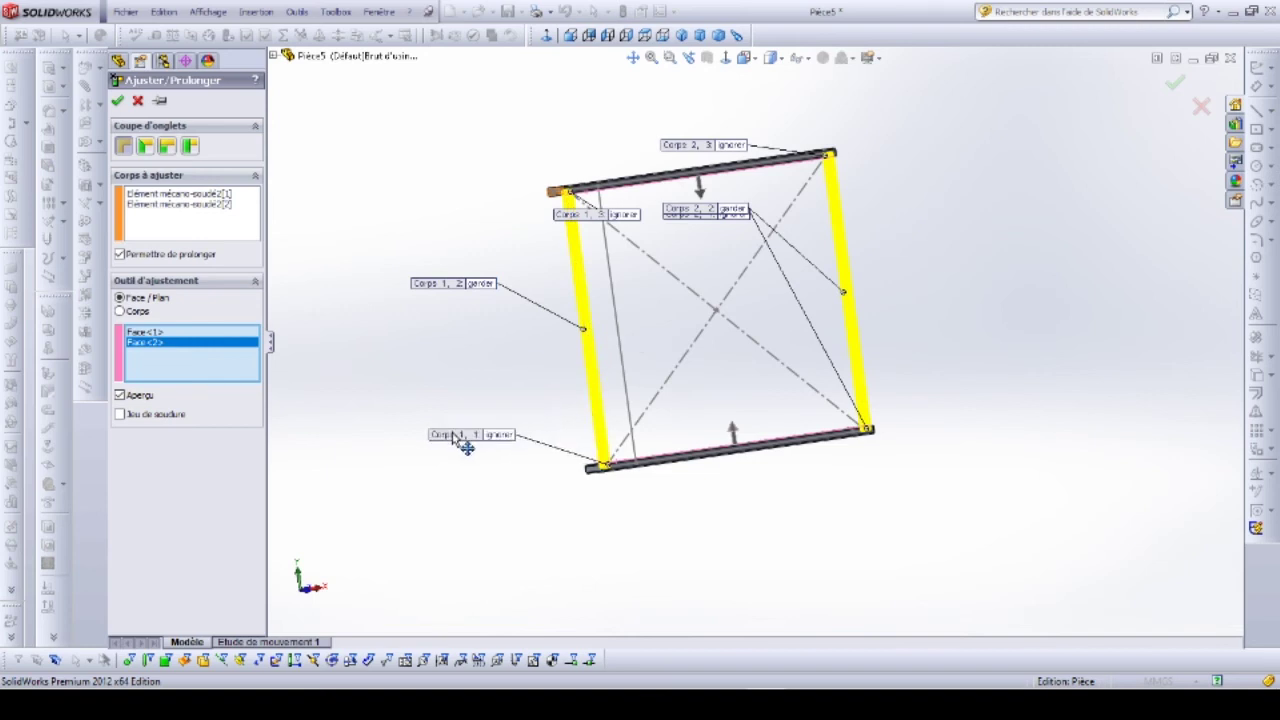
{"action": "left_click_drag", "start_coordinate": [598, 225], "coordinate": [444, 203]}
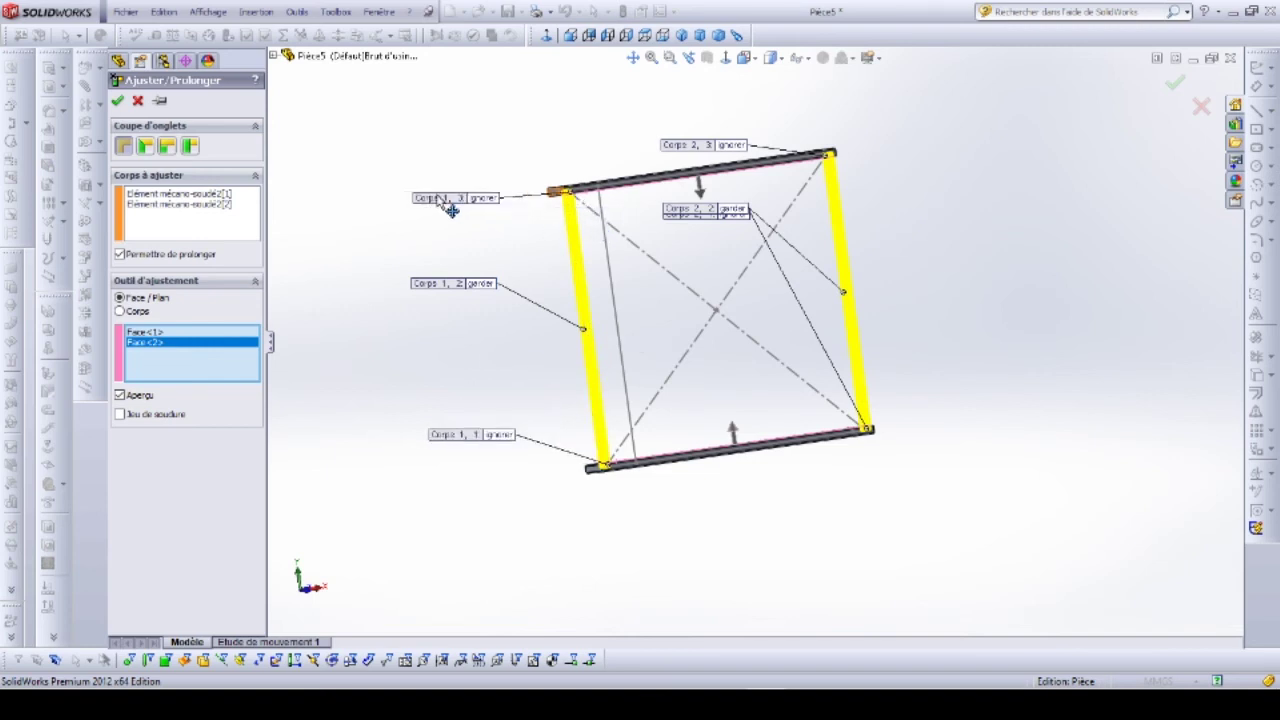
{"action": "mouse_move", "coordinate": [712, 218]}
{"action": "left_mouse_down"}
{"action": "mouse_move", "coordinate": [948, 322]}
{"action": "mouse_move", "coordinate": [956, 282]}
{"action": "left_mouse_up"}
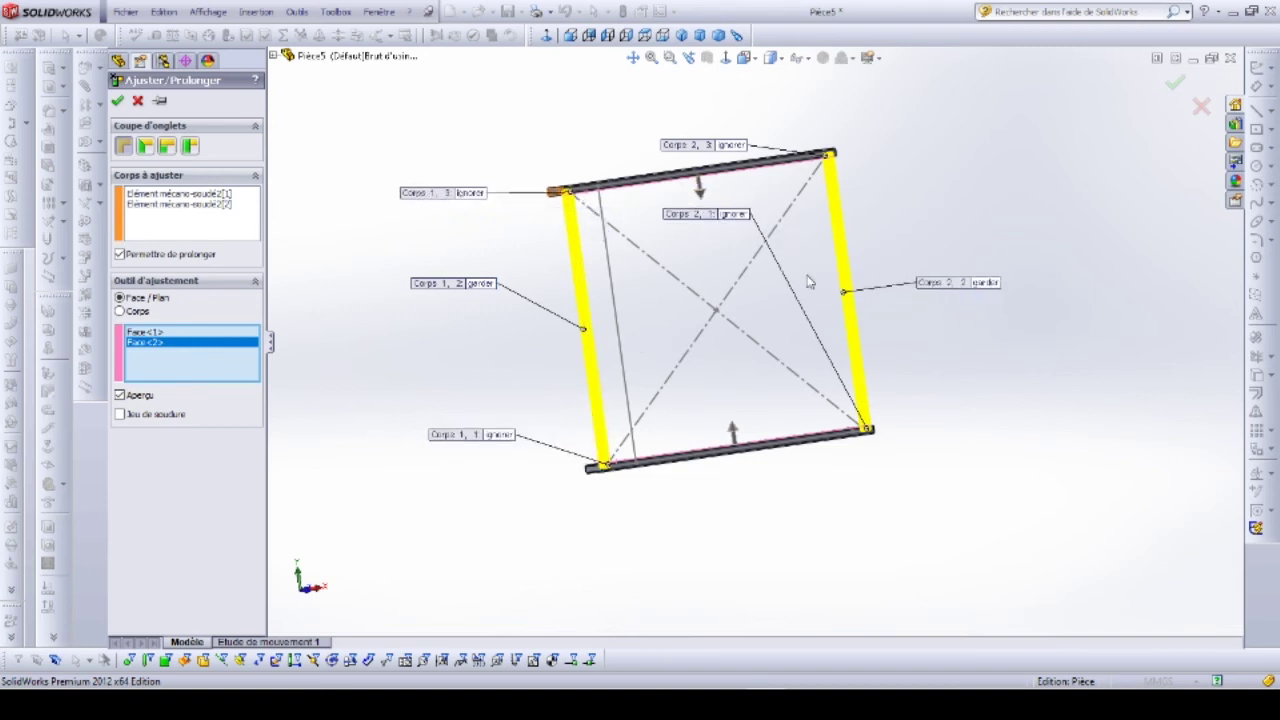
{"action": "mouse_move", "coordinate": [691, 220]}
{"action": "left_mouse_down"}
{"action": "mouse_move", "coordinate": [977, 417]}
{"action": "mouse_move", "coordinate": [991, 408]}
{"action": "left_mouse_up"}
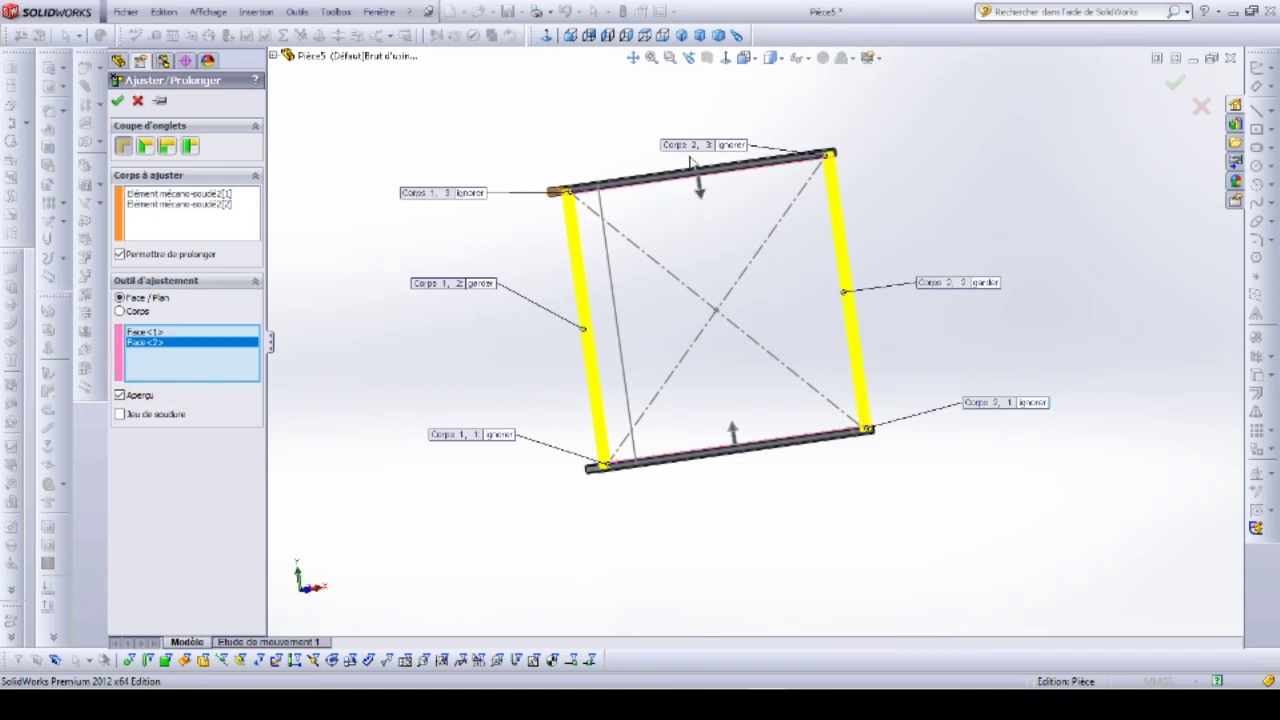
{"action": "left_click_drag", "start_coordinate": [684, 146], "coordinate": [905, 147]}
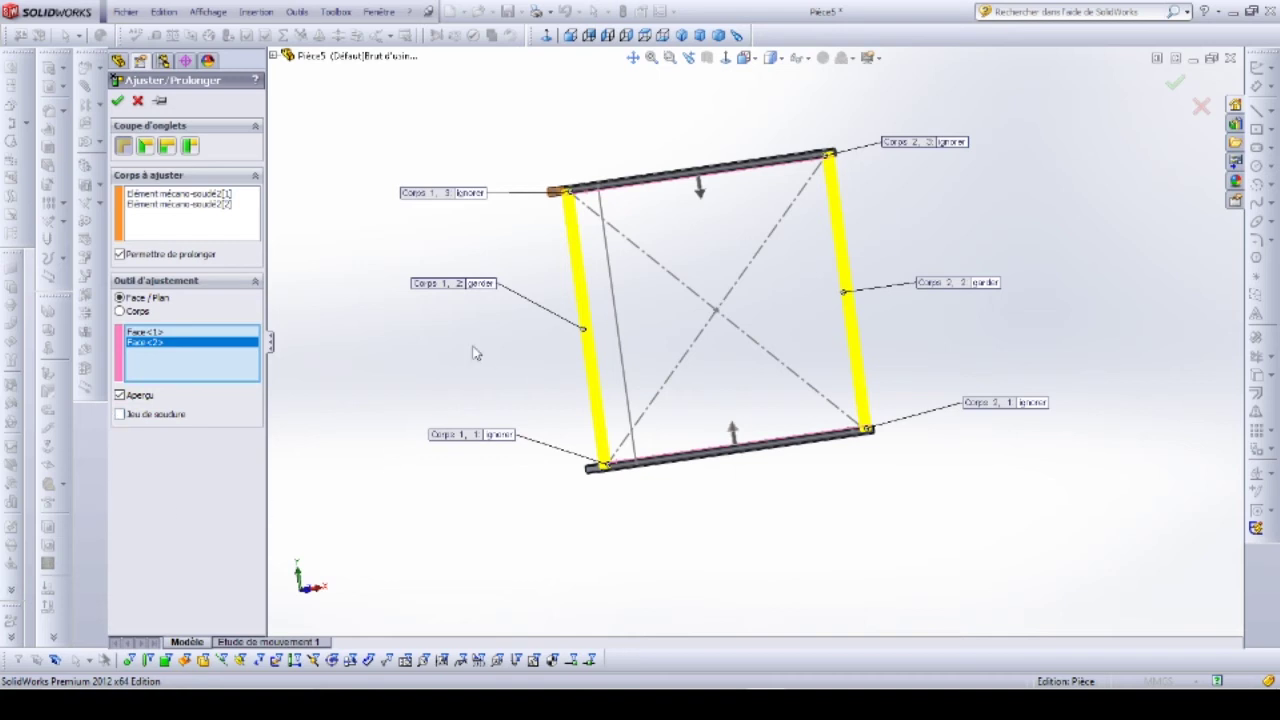
{"action": "left_click", "coordinate": [118, 101]}
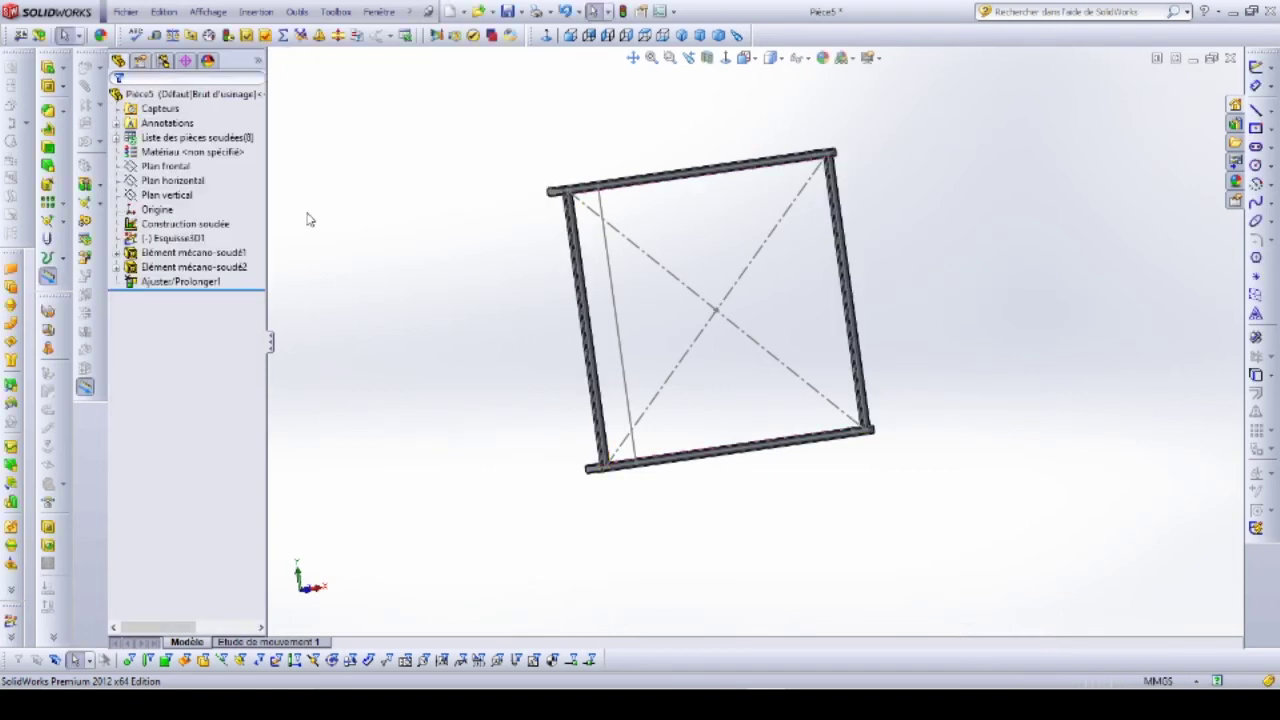
Step: Scroll the Word tutorial to section 4, 'Création des barreaux intermédiaires', with the Plat 10-45 25x8 profile
{"action": "left_click", "coordinate": [812, 630]}
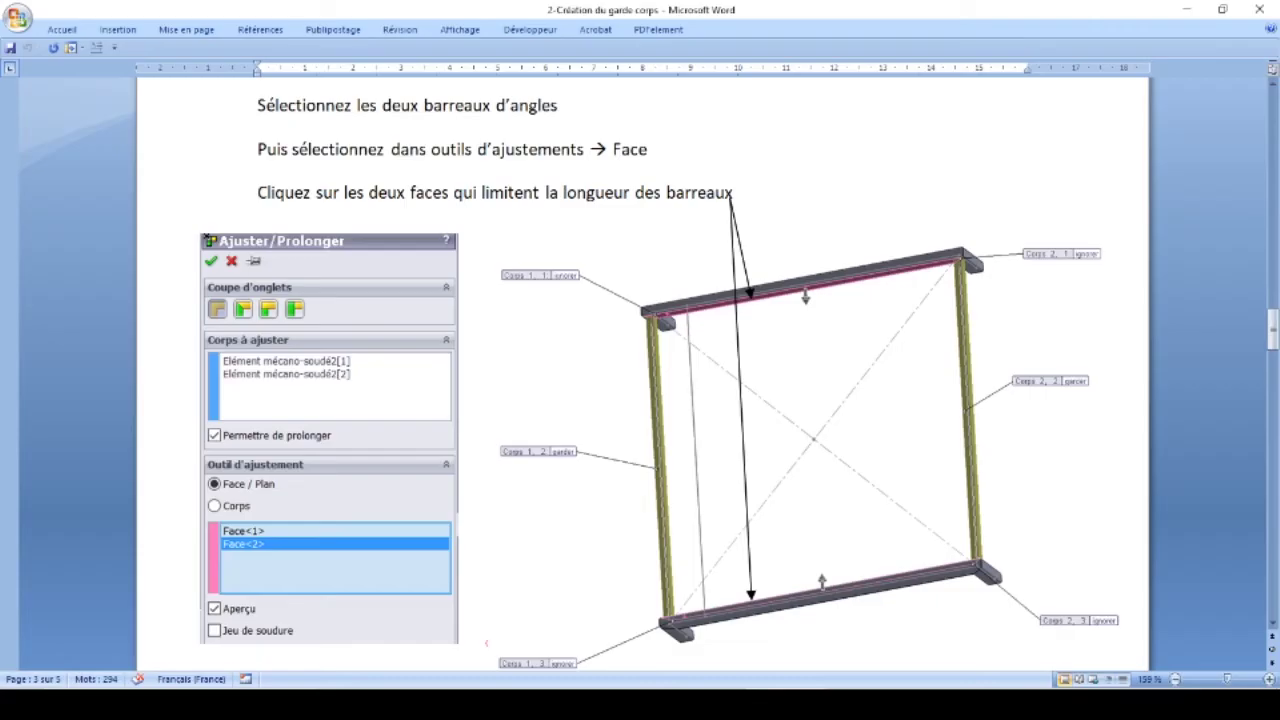
{"action": "scroll", "coordinate": [677, 510], "scroll_direction": "up", "scroll_amount": 1}
{"action": "scroll", "coordinate": [676, 495], "scroll_direction": "down", "scroll_amount": 4}
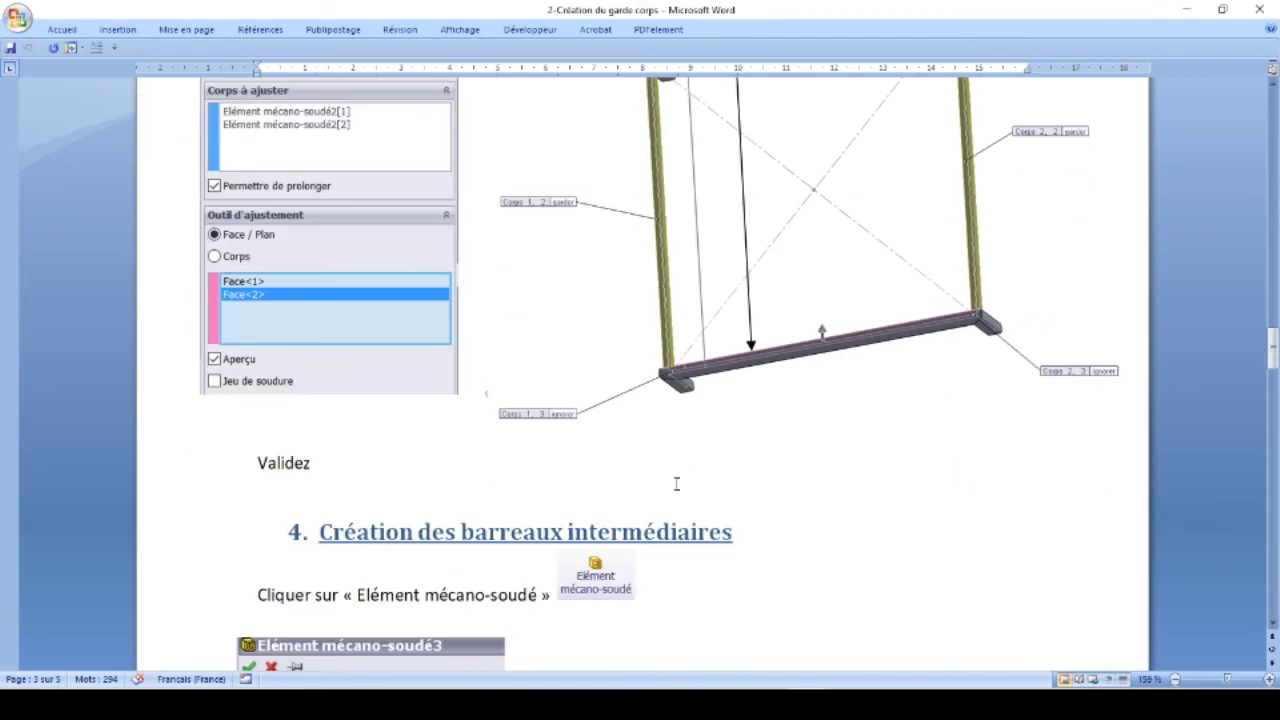
{"action": "scroll", "coordinate": [665, 427], "scroll_direction": "down", "scroll_amount": 1}
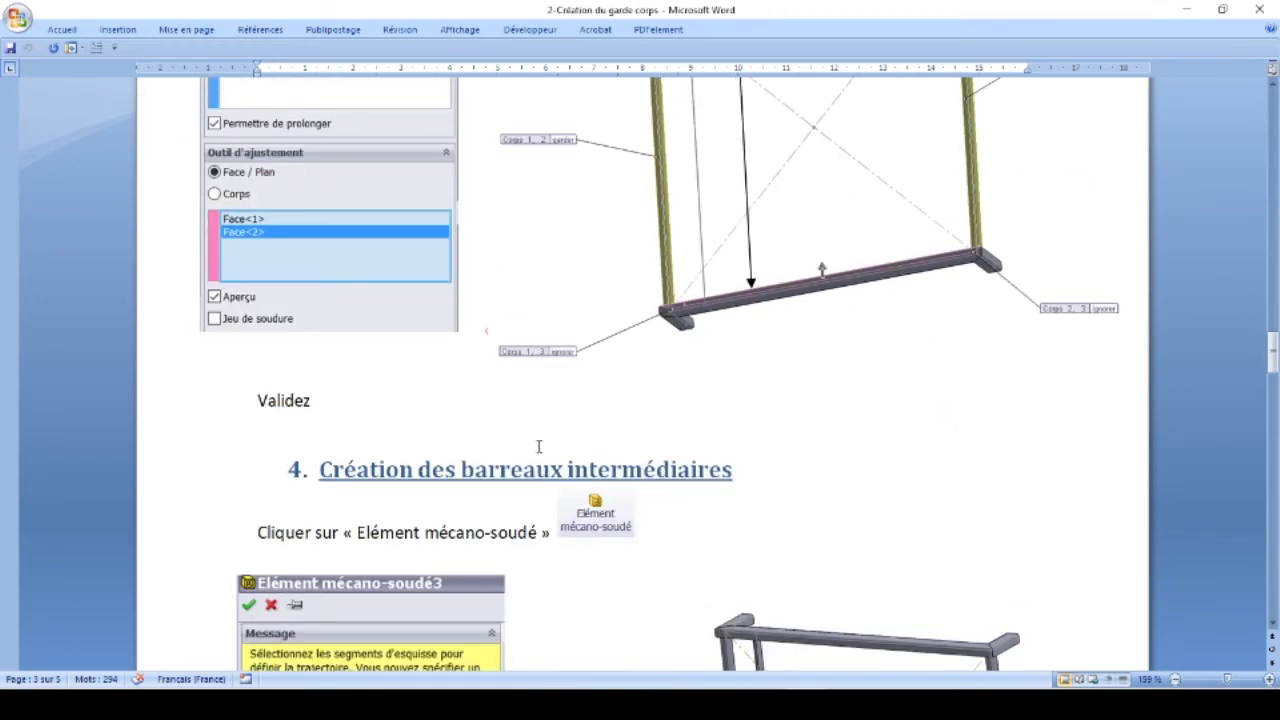
{"action": "scroll", "coordinate": [538, 447], "scroll_direction": "down", "scroll_amount": 3}
{"action": "scroll", "coordinate": [505, 313], "scroll_direction": "down", "scroll_amount": 3}
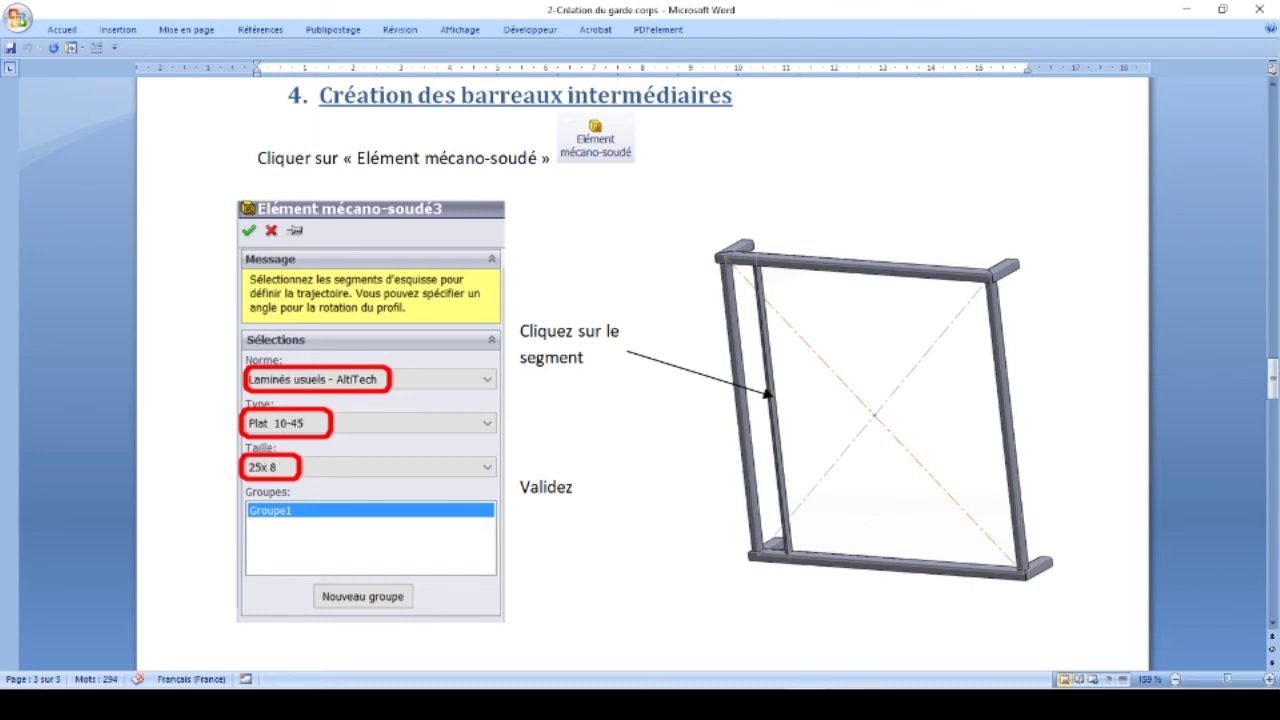
Step: Start a weldment structural member using the Laminés usuels - AltiTech standard and Plat 10-45 type
{"action": "left_click", "coordinate": [680, 620]}
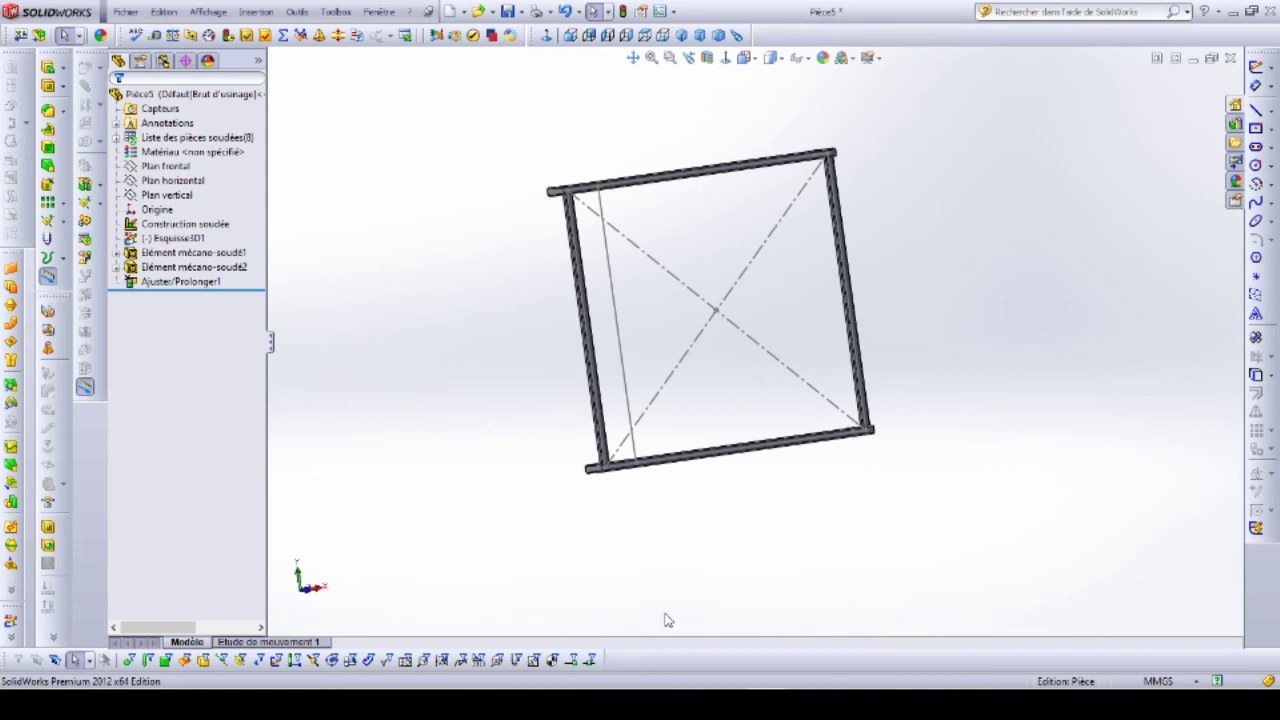
{"action": "mouse_move", "coordinate": [507, 459]}
{"action": "middle_mouse_down"}
{"action": "mouse_move", "coordinate": [528, 417]}
{"action": "mouse_move", "coordinate": [494, 523]}
{"action": "mouse_move", "coordinate": [449, 517]}
{"action": "middle_mouse_up"}
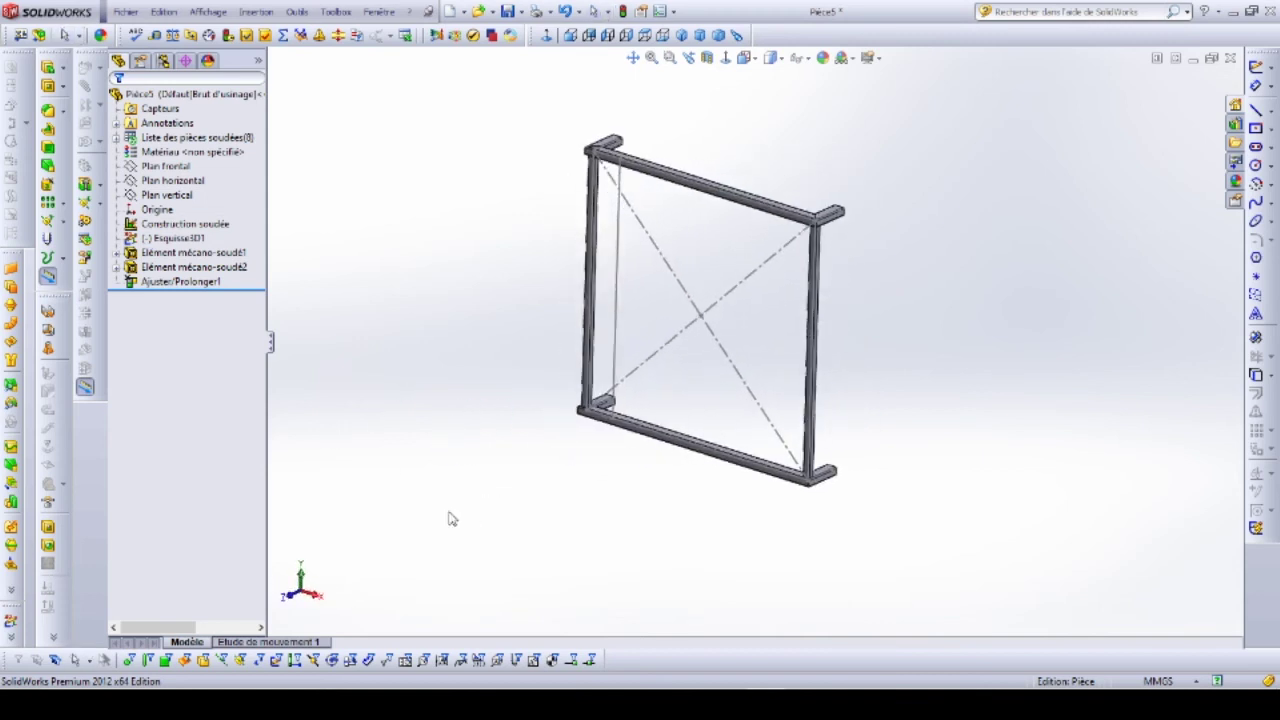
{"action": "left_click", "coordinate": [240, 133]}
{"action": "left_click", "coordinate": [256, 12]}
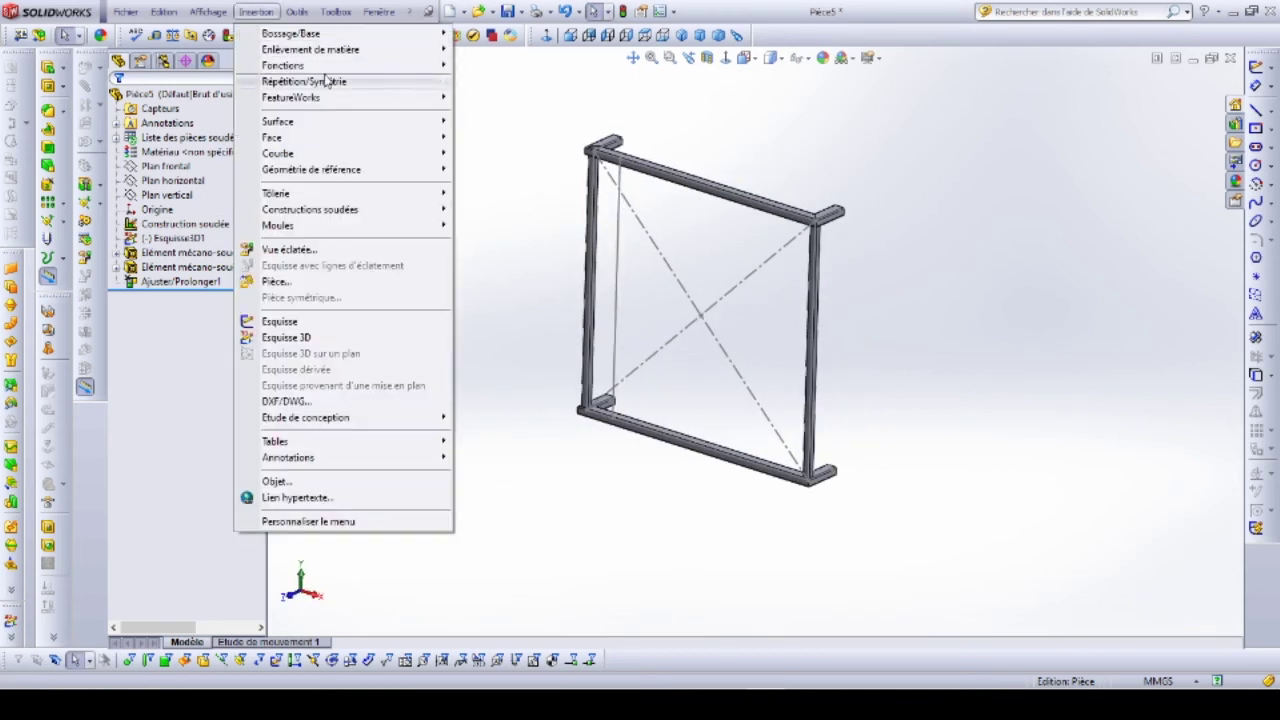
{"action": "mouse_move", "coordinate": [310, 210]}
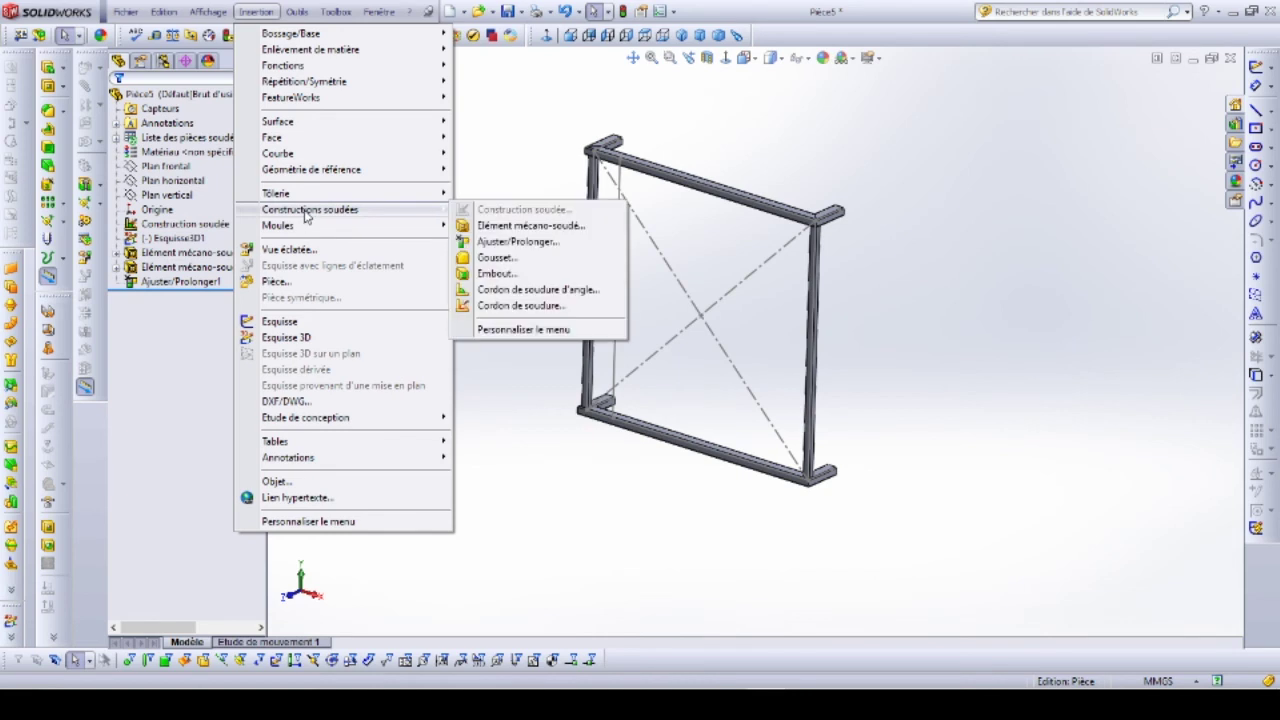
{"action": "left_click", "coordinate": [498, 228]}
{"action": "left_click", "coordinate": [157, 210]}
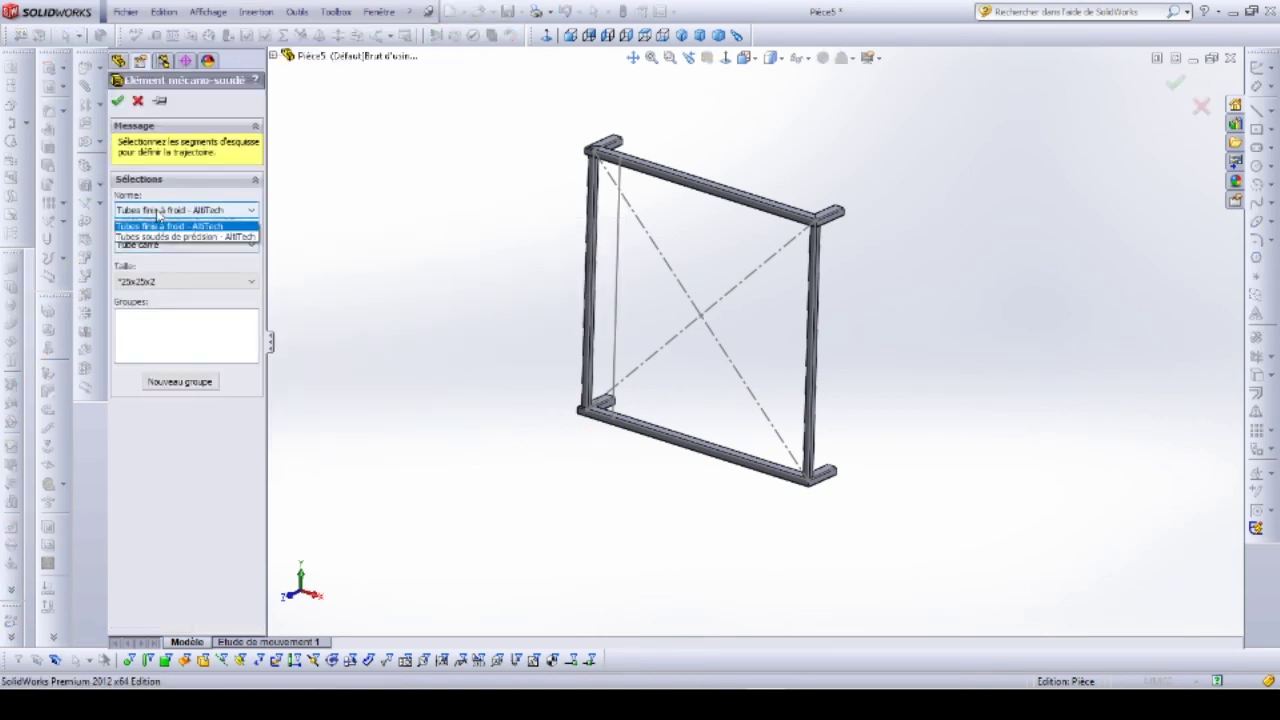
{"action": "left_click", "coordinate": [160, 245]}
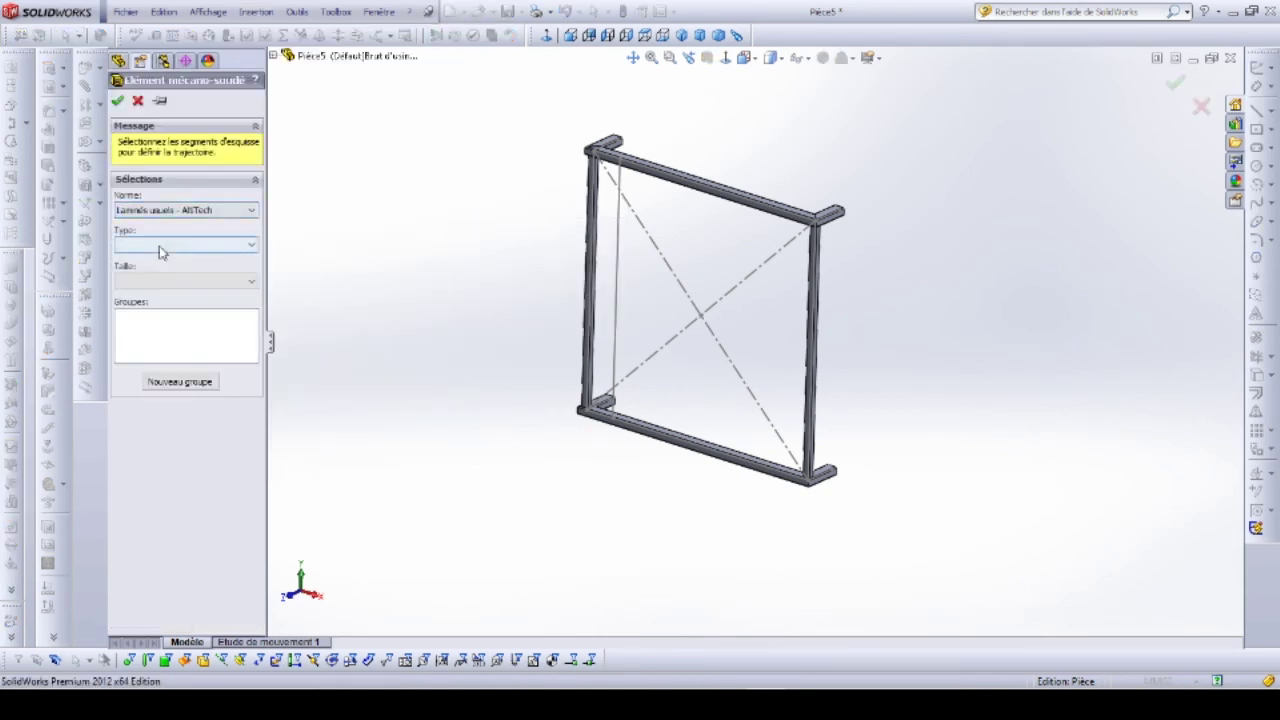
{"action": "left_click", "coordinate": [160, 246]}
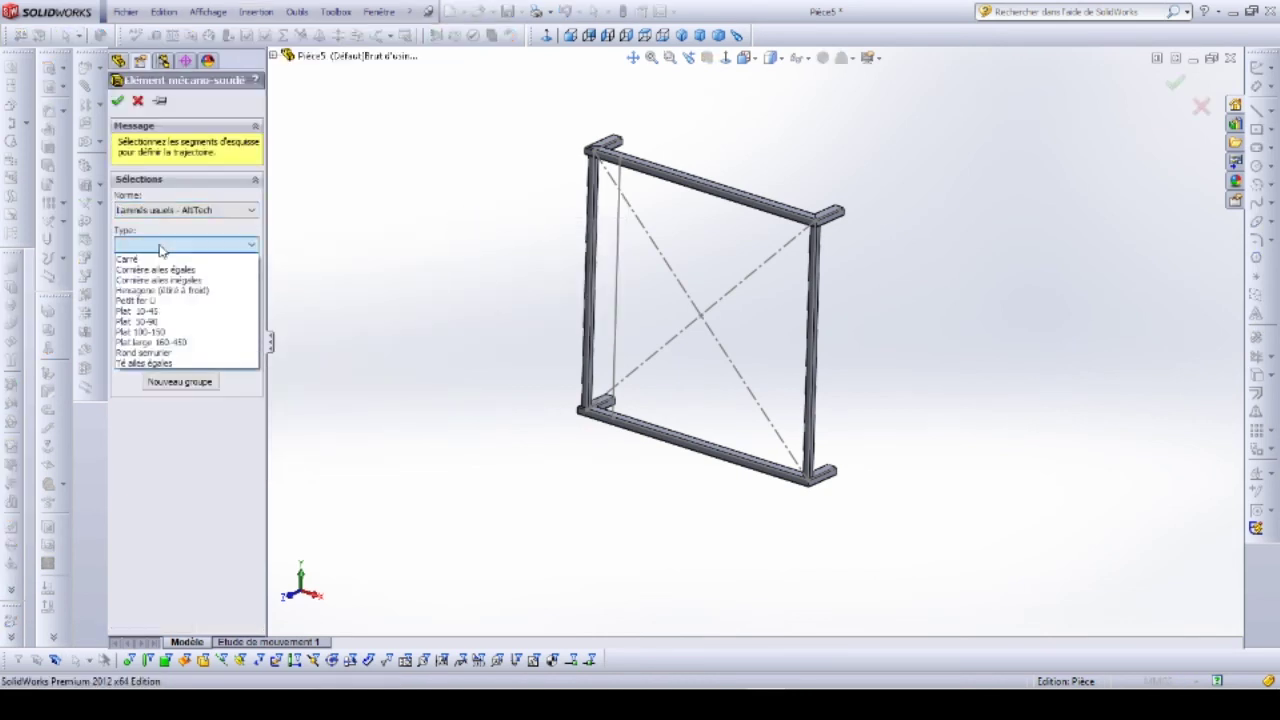
{"action": "left_click", "coordinate": [155, 312]}
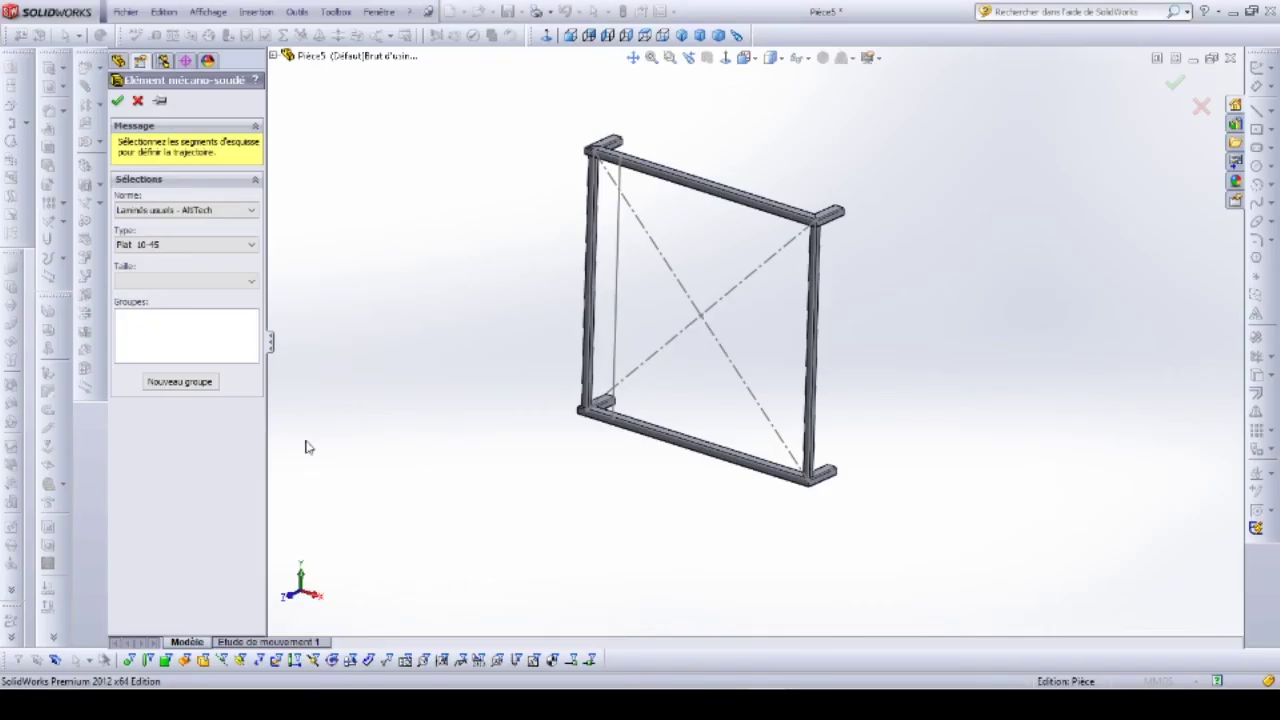
Step: Choose the 25x 8 size and use the inner left sketch line as the member path
{"action": "left_click", "coordinate": [148, 283]}
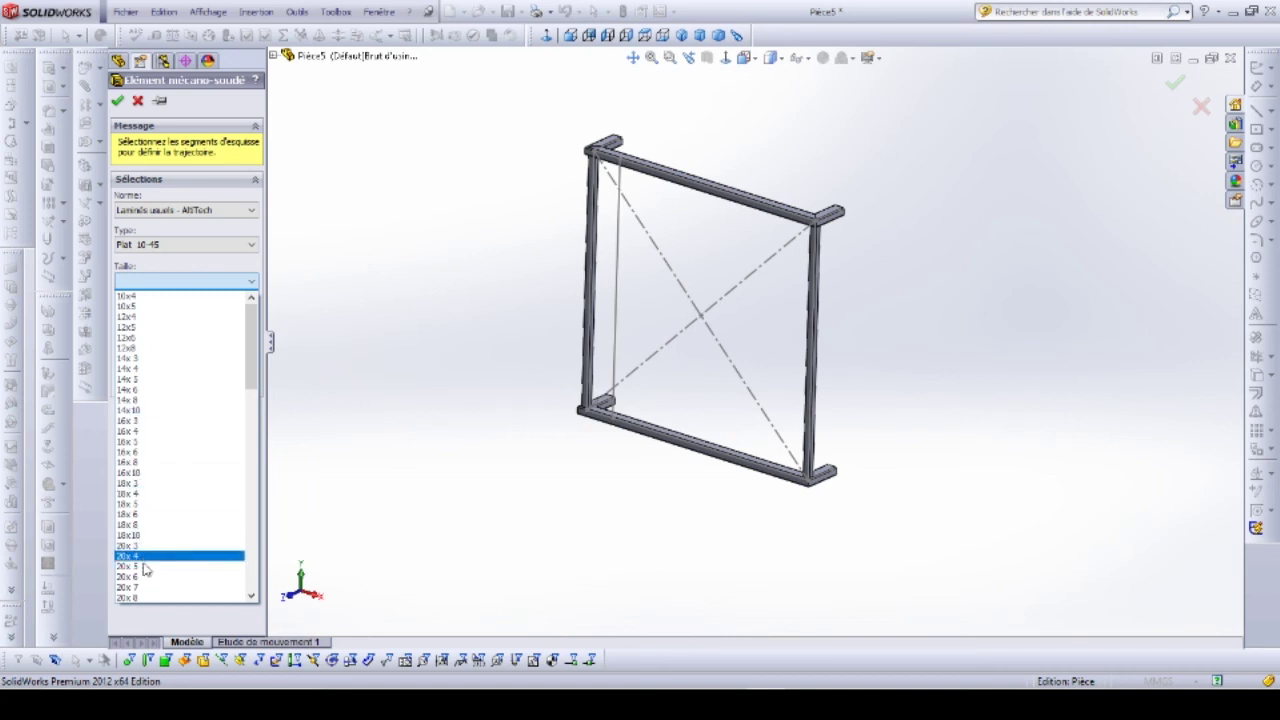
{"action": "scroll", "coordinate": [145, 530], "scroll_direction": "down", "scroll_amount": 3}
{"action": "scroll", "coordinate": [147, 553], "scroll_direction": "down", "scroll_amount": 2}
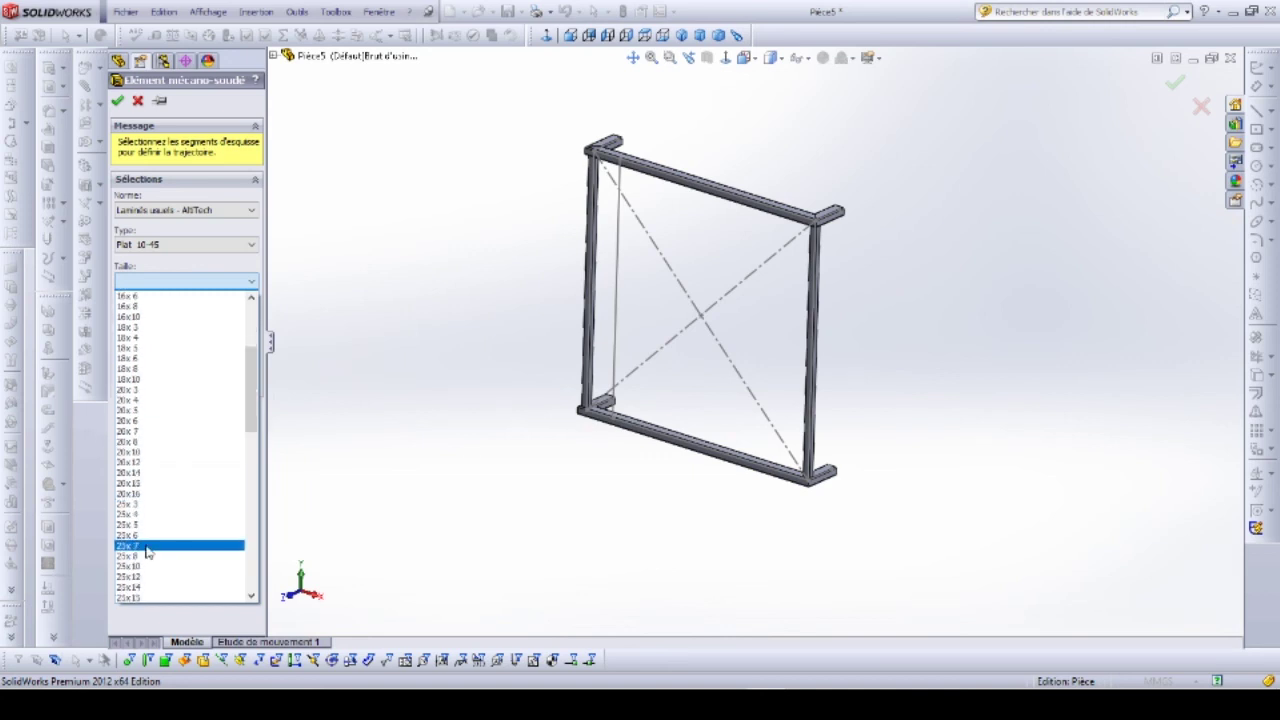
{"action": "left_click", "coordinate": [146, 555]}
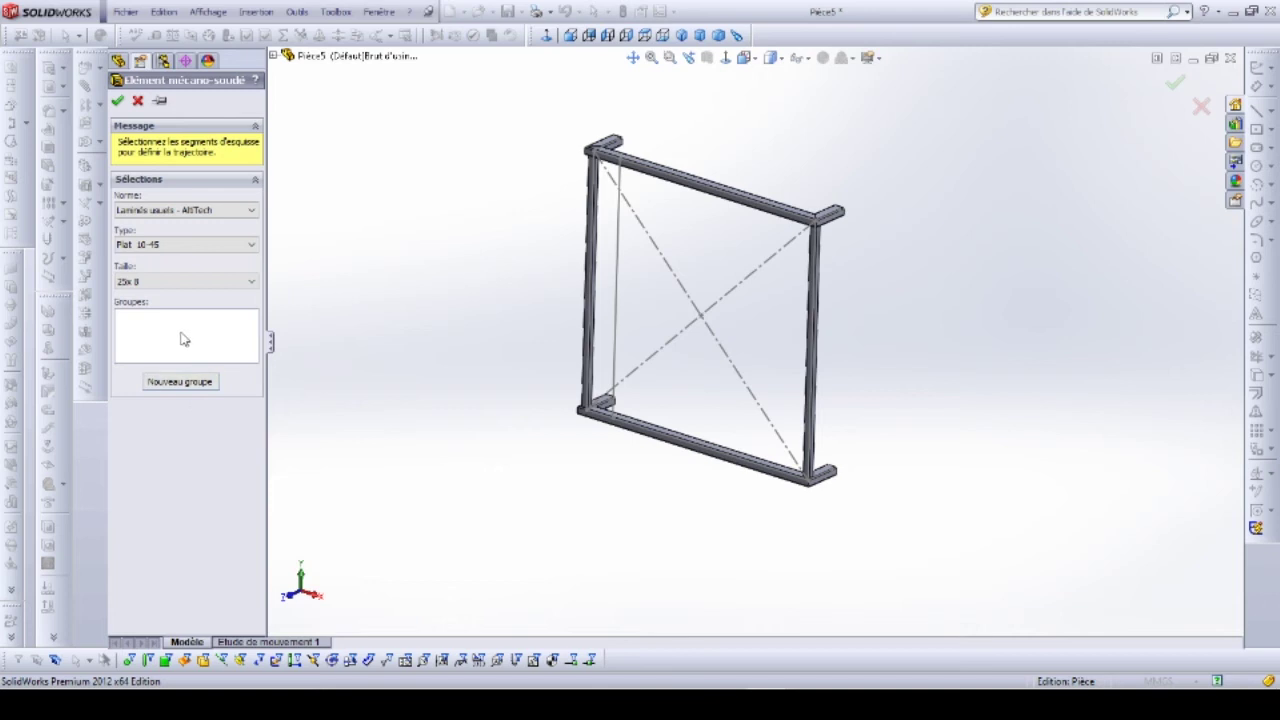
{"action": "left_click", "coordinate": [617, 336]}
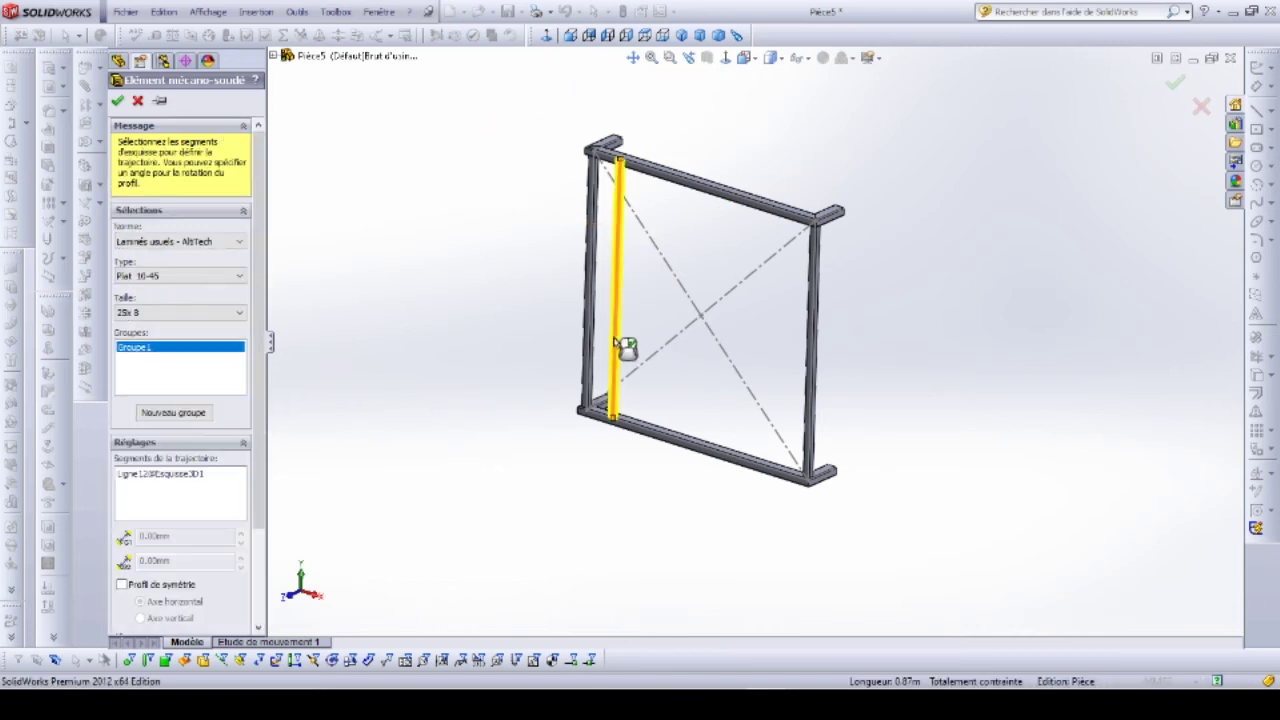
Step: Switch to the Word tutorial and scroll down toward section 5
{"action": "scroll", "coordinate": [614, 429], "scroll_direction": "down", "scroll_amount": 3}
{"action": "scroll", "coordinate": [666, 400], "scroll_direction": "down", "scroll_amount": 2}
{"action": "scroll", "coordinate": [670, 450], "scroll_direction": "down", "scroll_amount": 3}
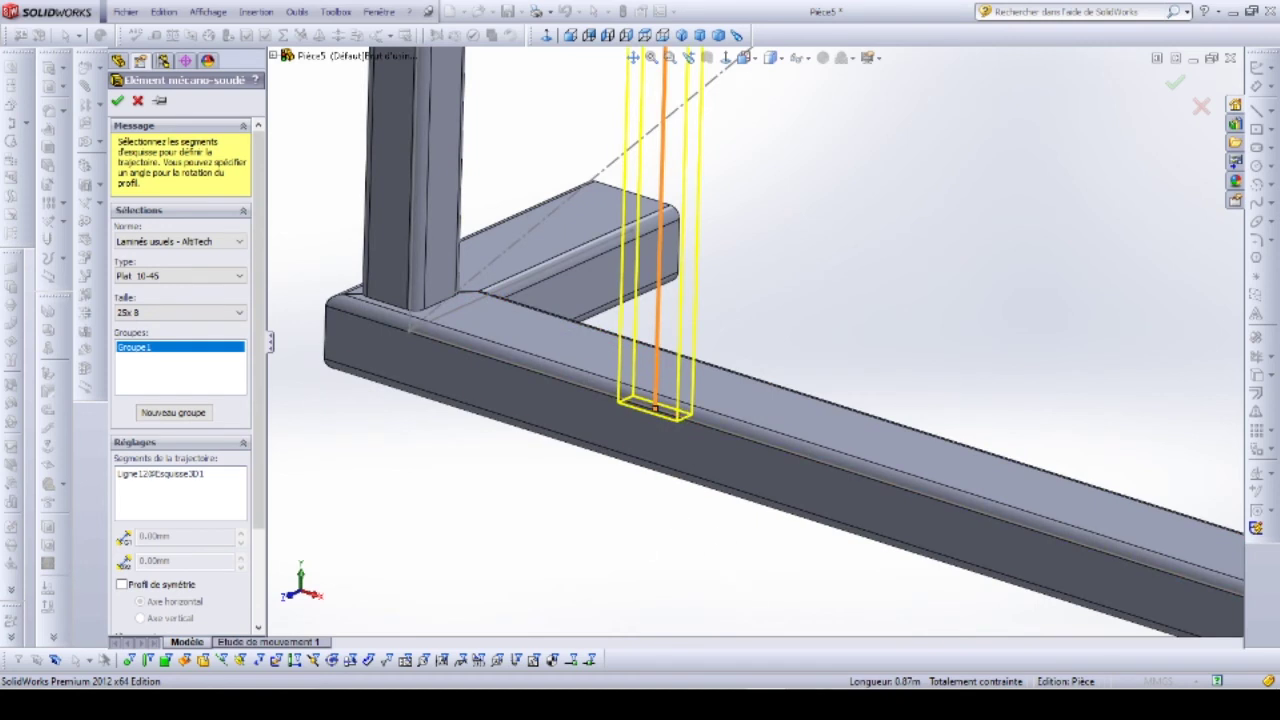
{"action": "left_click", "coordinate": [800, 705]}
{"action": "scroll", "coordinate": [646, 470], "scroll_direction": "down", "scroll_amount": 5}
Step: Scroll the Word tutorial back to the Élément mécano-soudé3 dialog image in section 4
{"action": "scroll", "coordinate": [646, 450], "scroll_direction": "down", "scroll_amount": 4}
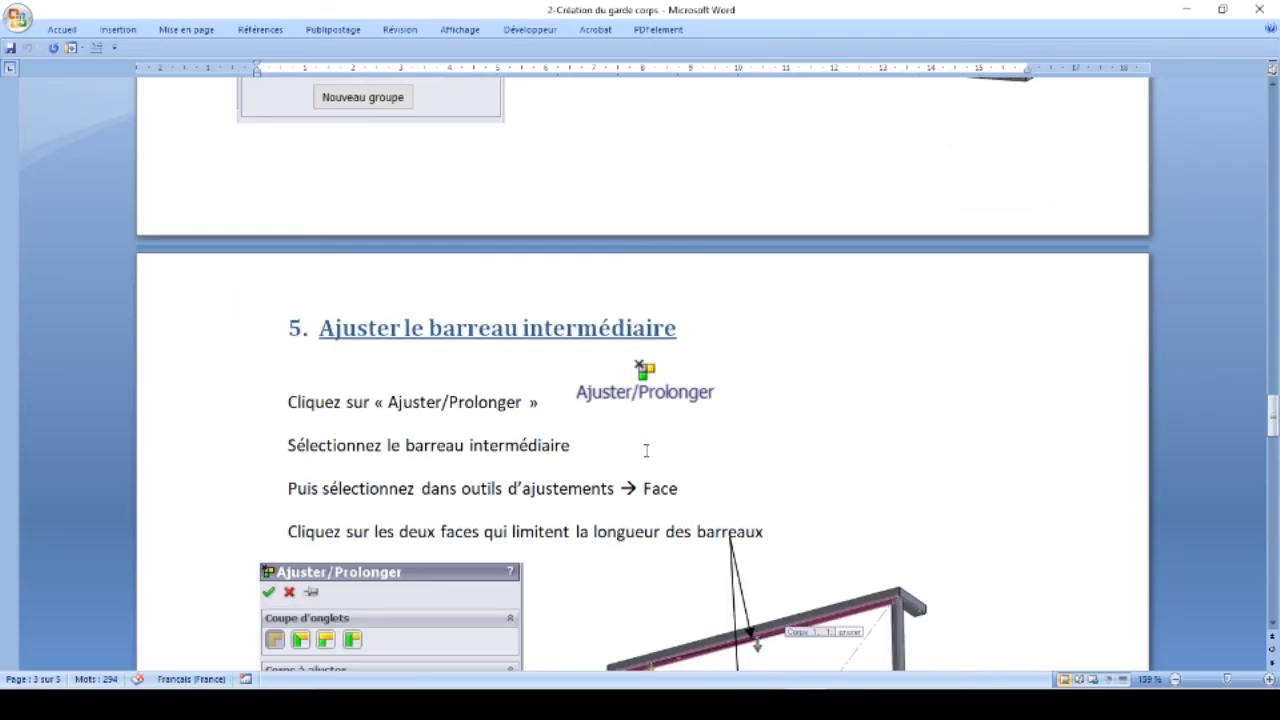
{"action": "scroll", "coordinate": [646, 452], "scroll_direction": "up", "scroll_amount": 3}
{"action": "scroll", "coordinate": [646, 452], "scroll_direction": "up", "scroll_amount": 3}
{"action": "scroll", "coordinate": [643, 443], "scroll_direction": "up", "scroll_amount": 3}
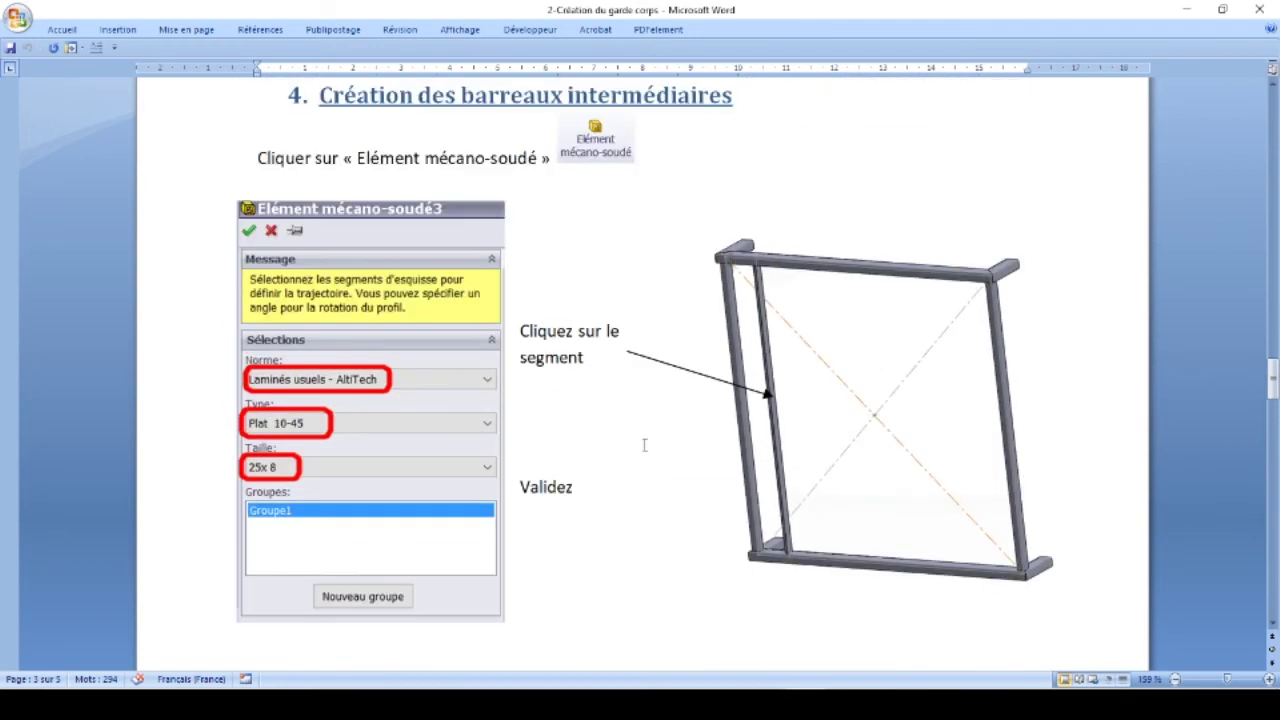
{"action": "scroll", "coordinate": [743, 514], "scroll_direction": "down", "scroll_amount": 3}
{"action": "scroll", "coordinate": [737, 503], "scroll_direction": "down", "scroll_amount": 3}
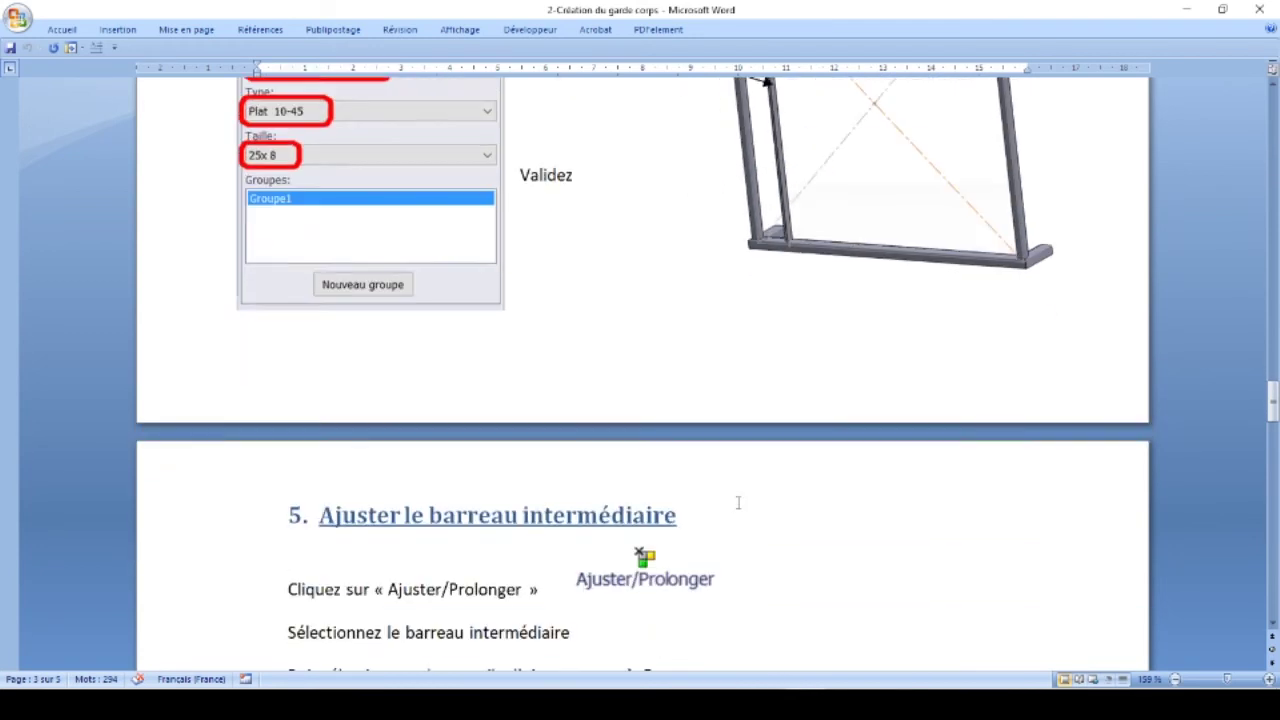
{"action": "scroll", "coordinate": [737, 500], "scroll_direction": "up", "scroll_amount": 3}
{"action": "scroll", "coordinate": [737, 500], "scroll_direction": "up", "scroll_amount": 3}
{"action": "scroll", "coordinate": [465, 319], "scroll_direction": "down", "scroll_amount": 3}
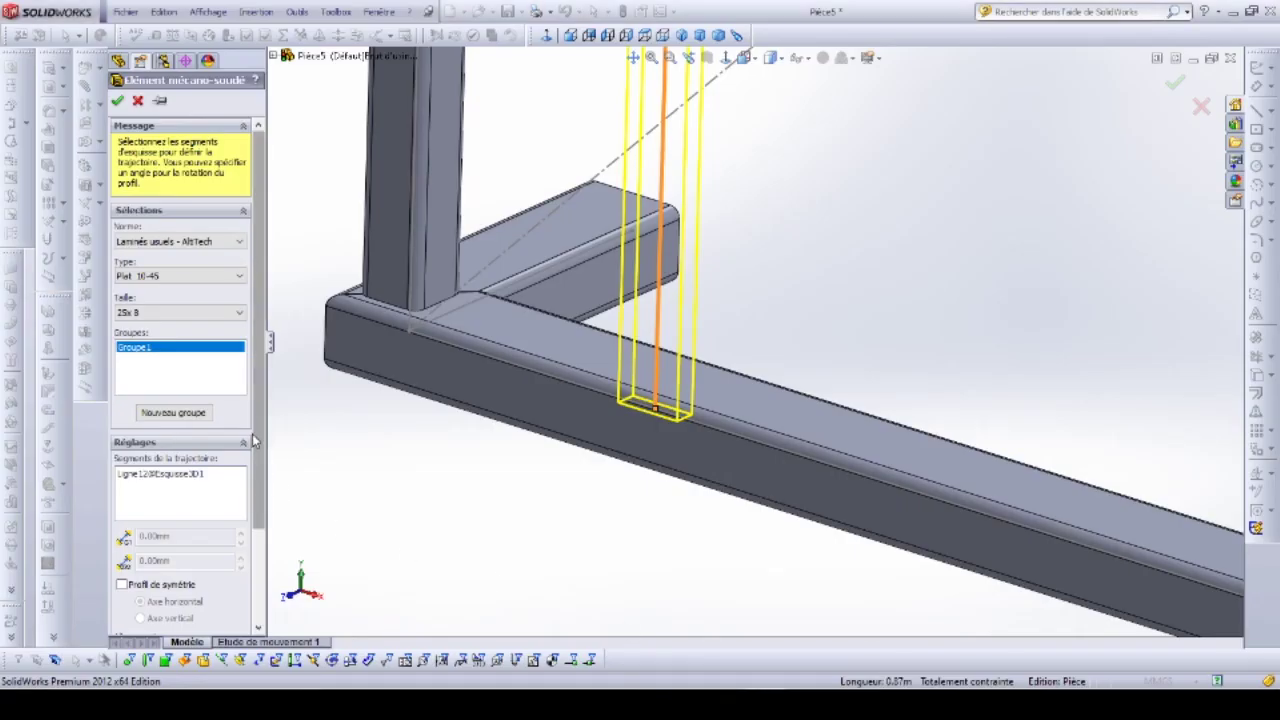
Step: Rotate the 25x8 flat-bar profile 90° and create the member as Elément mécano-soudé3
{"action": "left_click_drag", "start_coordinate": [258, 441], "coordinate": [255, 585]}
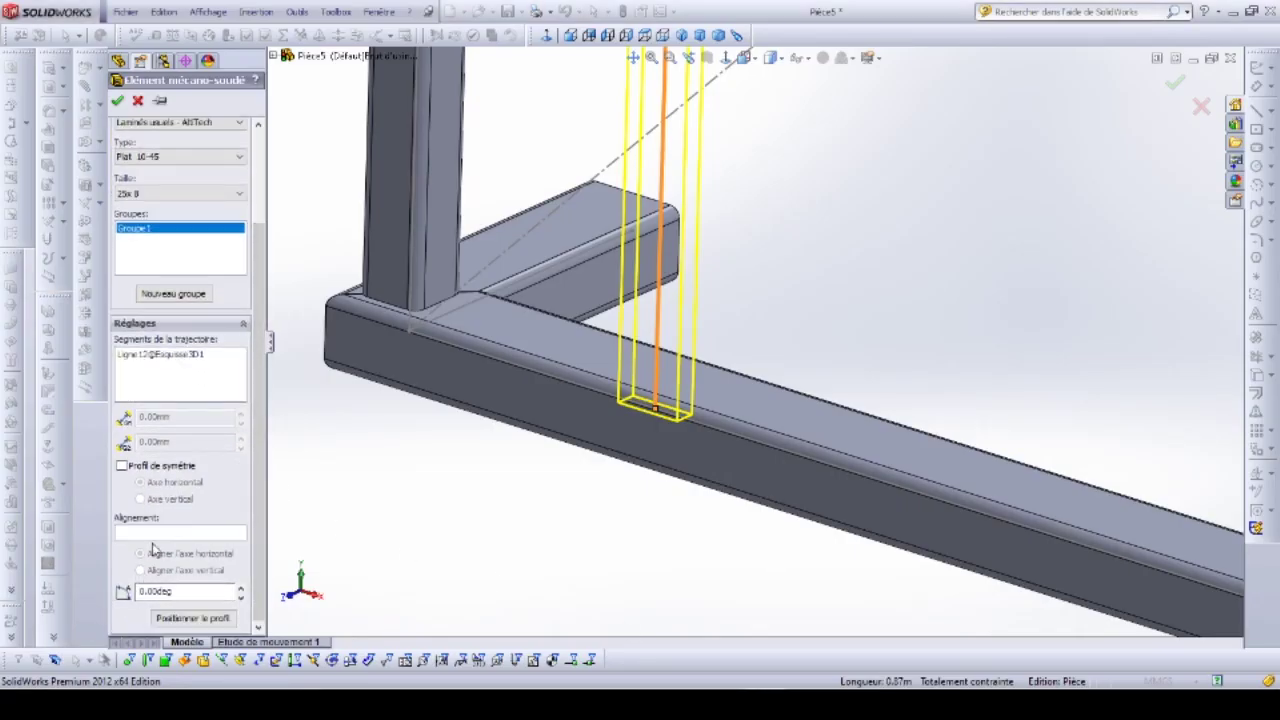
{"action": "scroll", "coordinate": [256, 279], "scroll_direction": "up", "scroll_amount": 2}
{"action": "scroll", "coordinate": [256, 279], "scroll_direction": "down", "scroll_amount": 2}
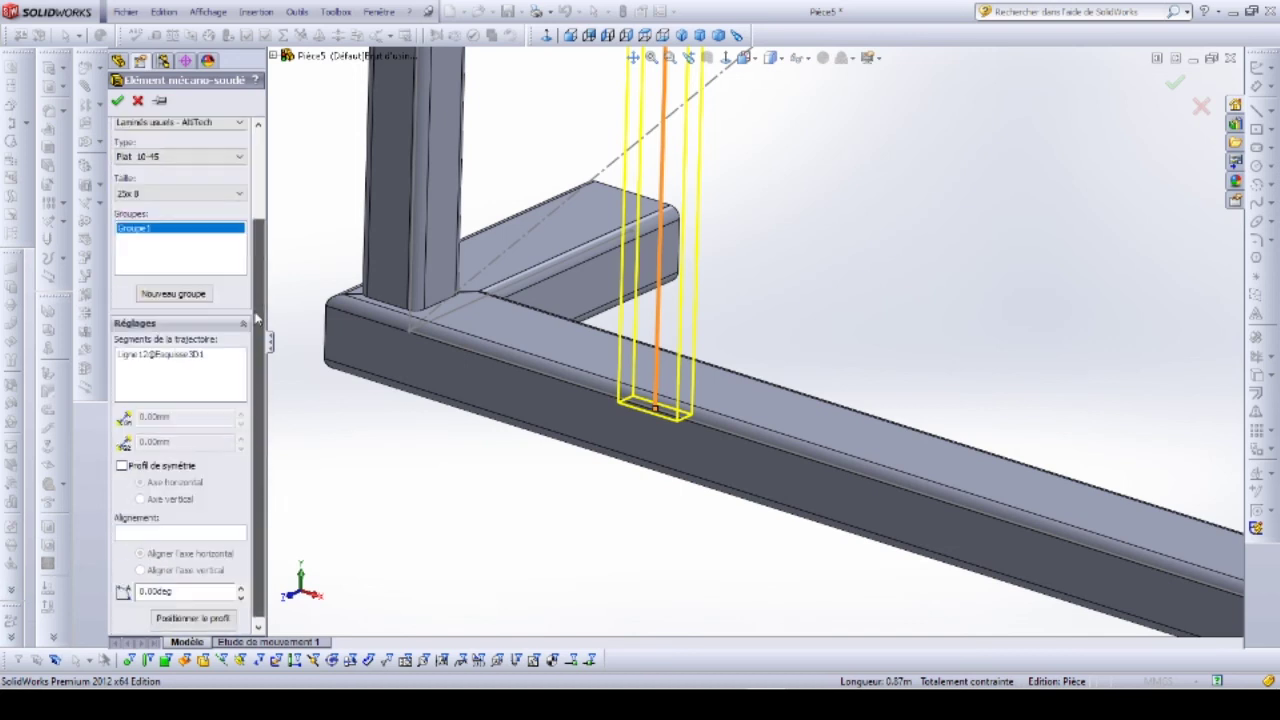
{"action": "double_click", "coordinate": [160, 591]}
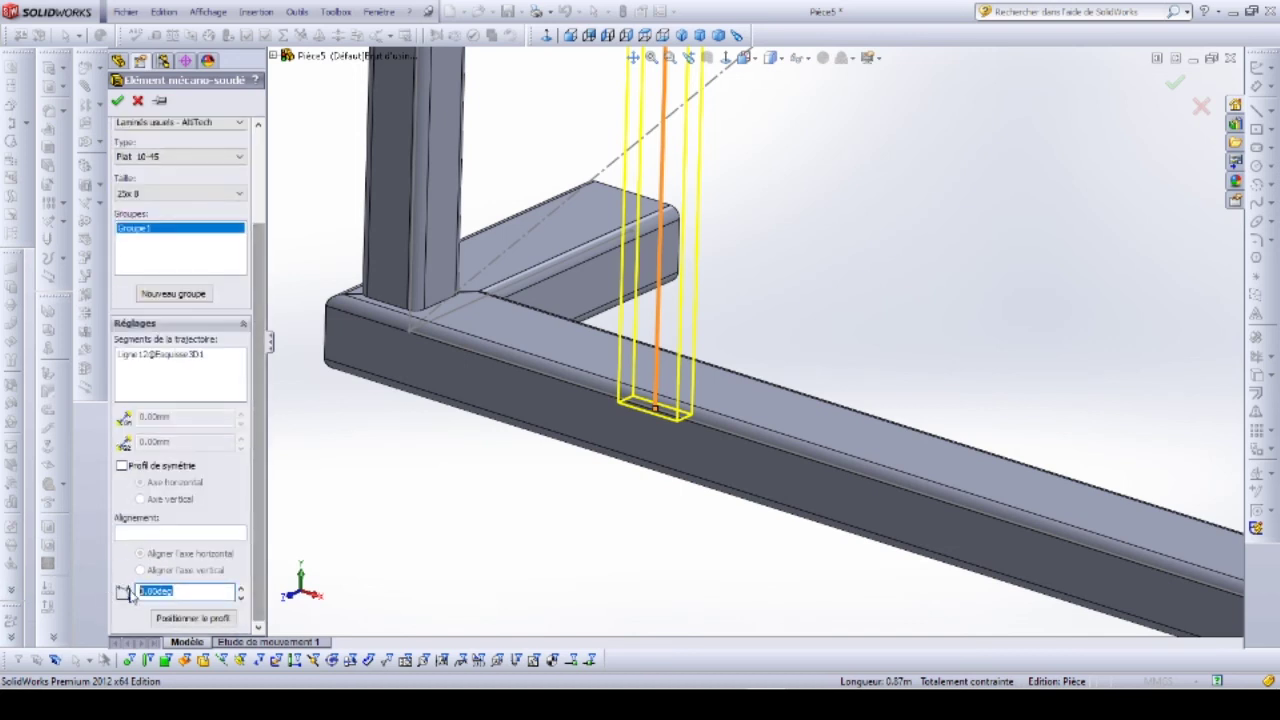
{"action": "type", "text": "90"}
{"action": "key", "text": "Return"}
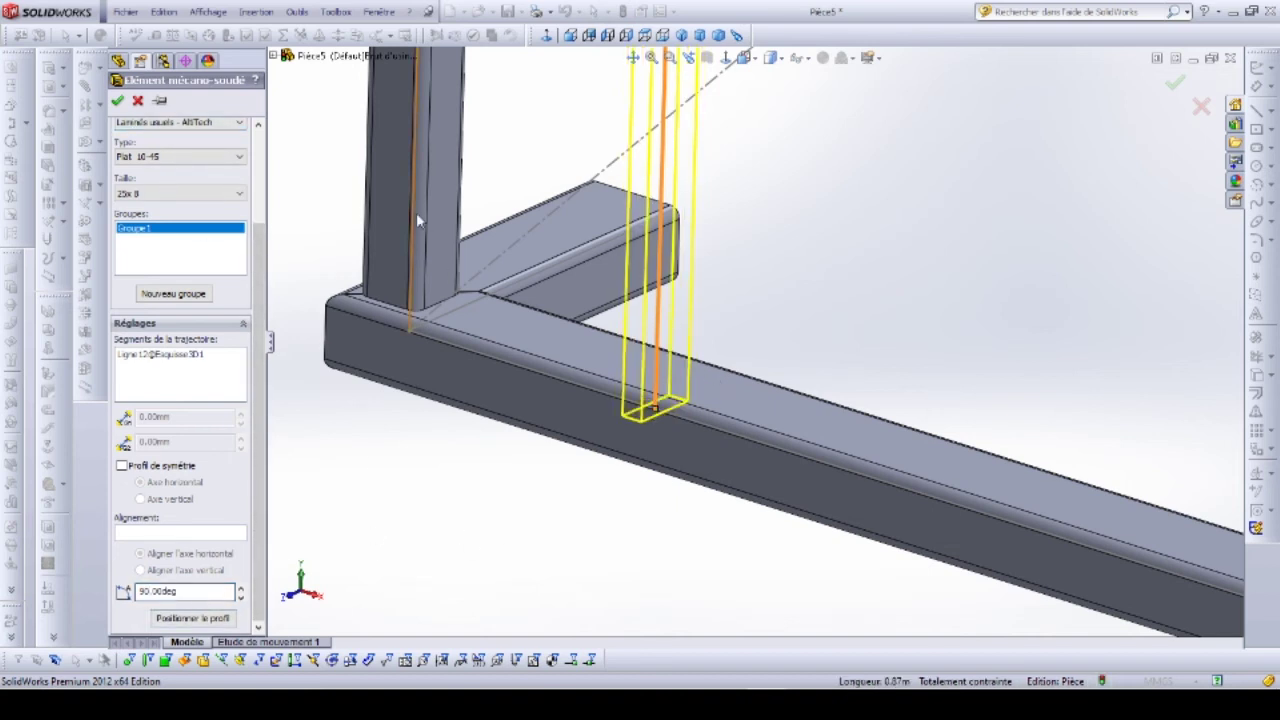
{"action": "left_click", "coordinate": [118, 101]}
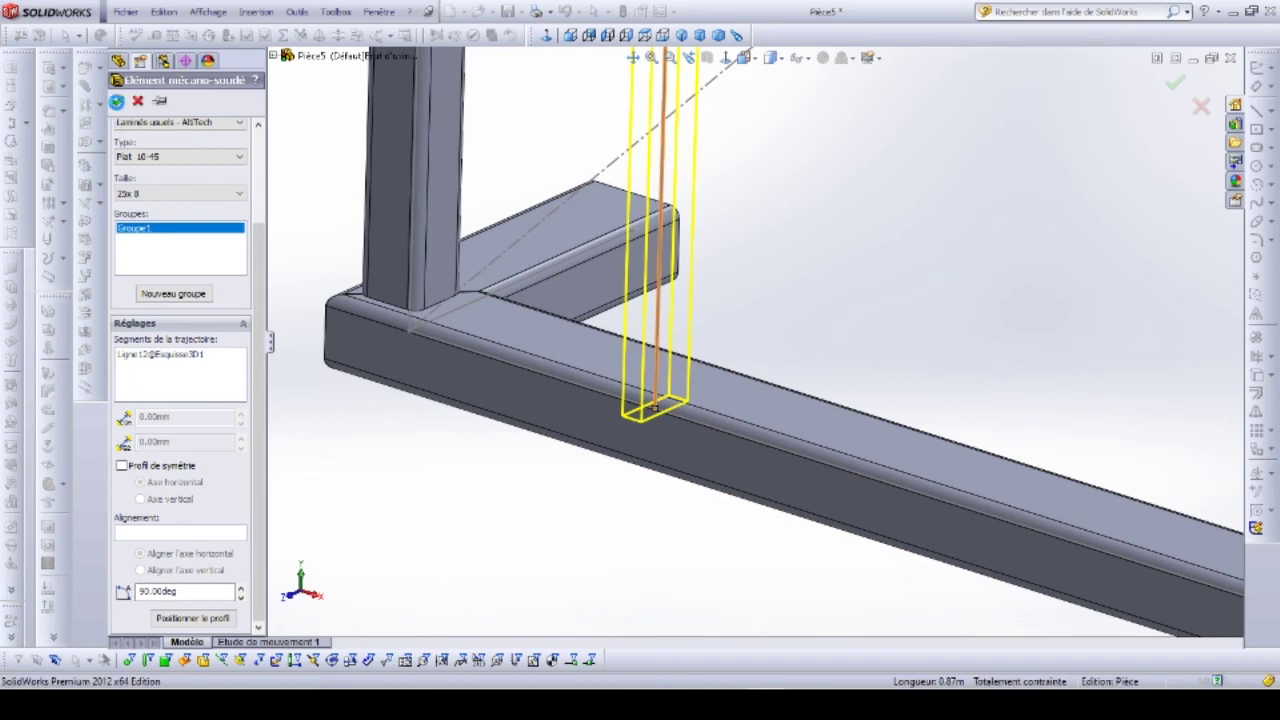
{"action": "scroll", "coordinate": [828, 381], "scroll_direction": "up", "scroll_amount": 5}
{"action": "scroll", "coordinate": [846, 309], "scroll_direction": "up", "scroll_amount": 2}
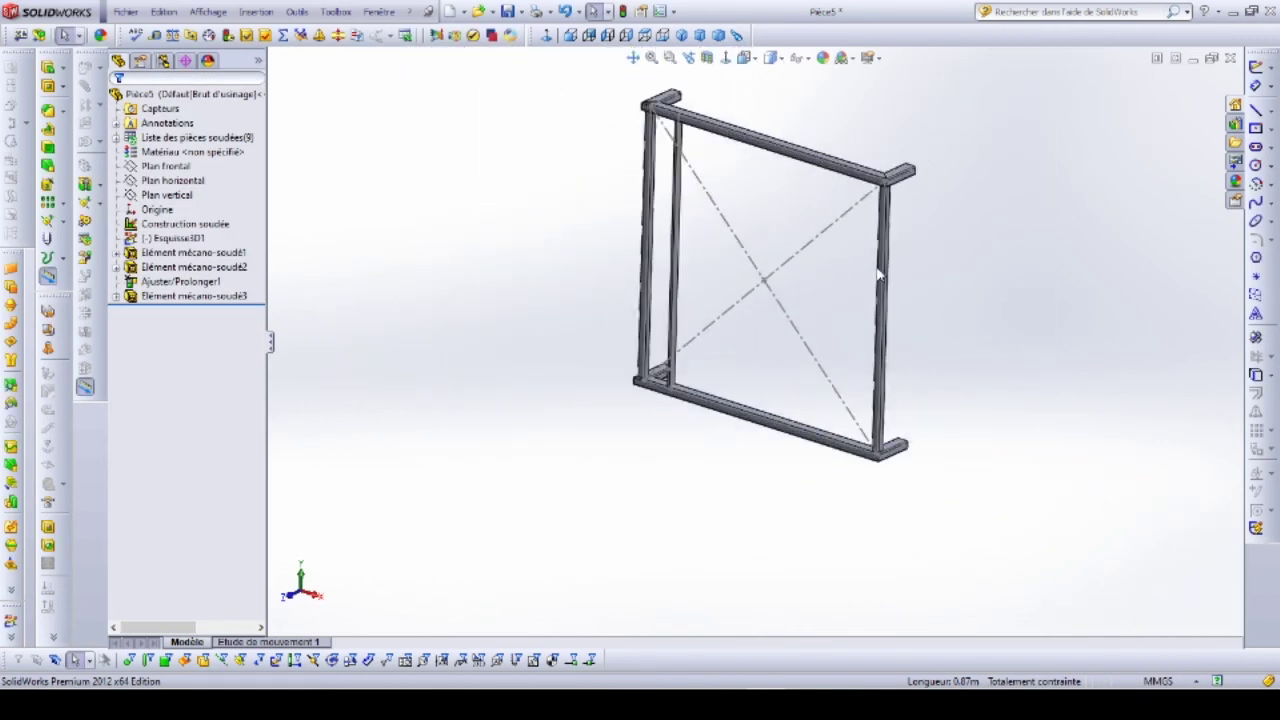
{"action": "scroll", "coordinate": [781, 272], "scroll_direction": "down", "scroll_amount": 4}
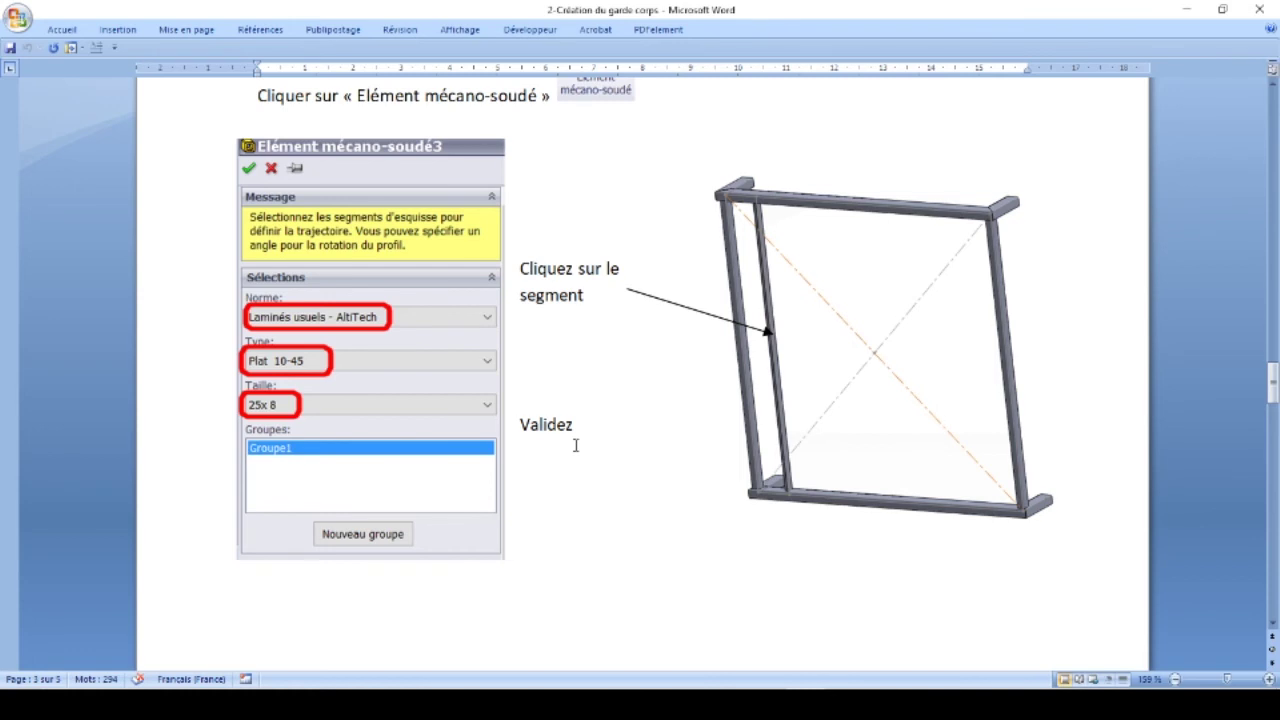
Step: Scroll the Word tutorial down to section 5, 'Ajuster le barreau intermédiaire'
{"action": "scroll", "coordinate": [575, 445], "scroll_direction": "down", "scroll_amount": 5}
{"action": "scroll", "coordinate": [575, 446], "scroll_direction": "down", "scroll_amount": 1}
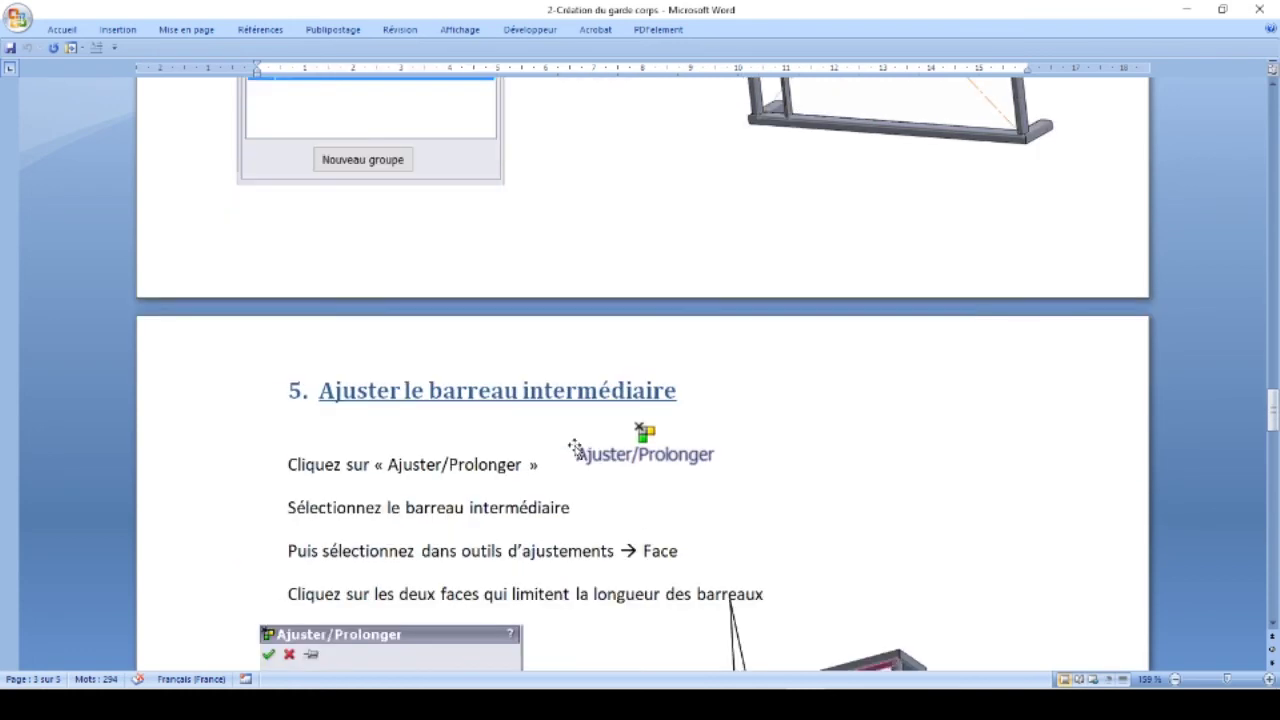
{"action": "scroll", "coordinate": [575, 445], "scroll_direction": "down", "scroll_amount": 1}
{"action": "scroll", "coordinate": [685, 340], "scroll_direction": "down", "scroll_amount": 3}
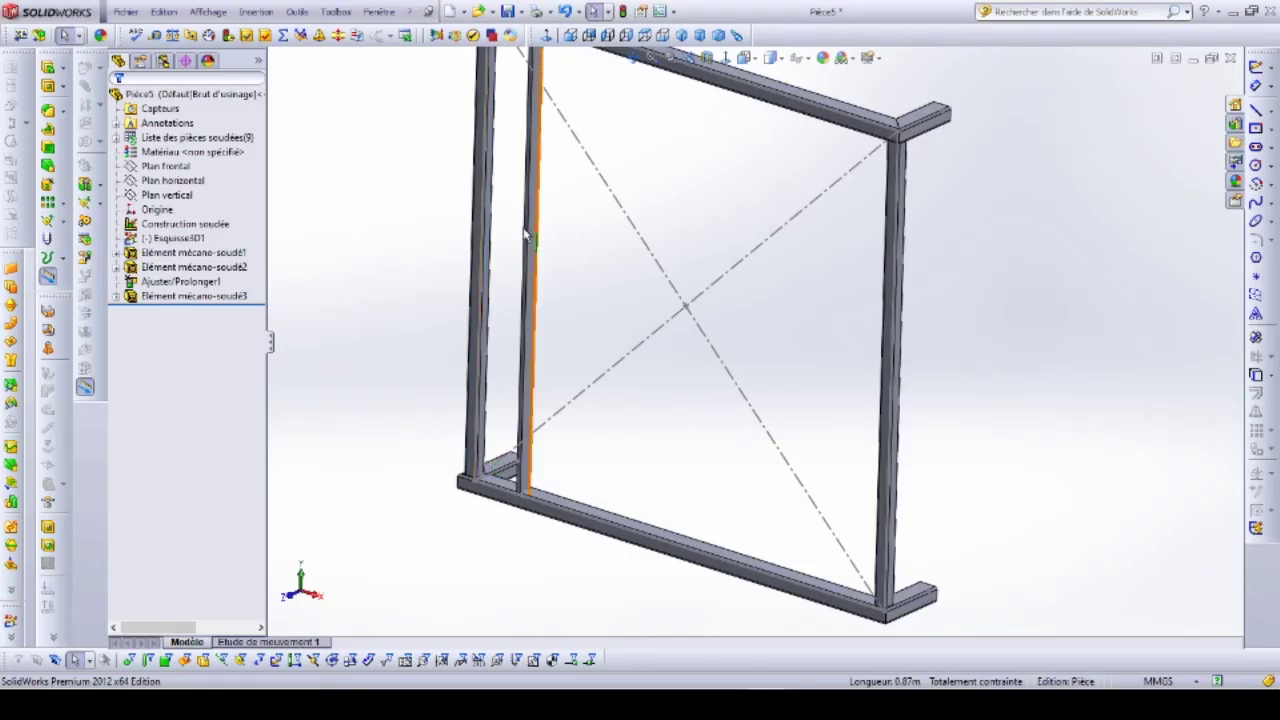
Step: Start Trim/Extend on the inner flat bar, using the bottom rail's top face as the first boundary
{"action": "left_click", "coordinate": [257, 12]}
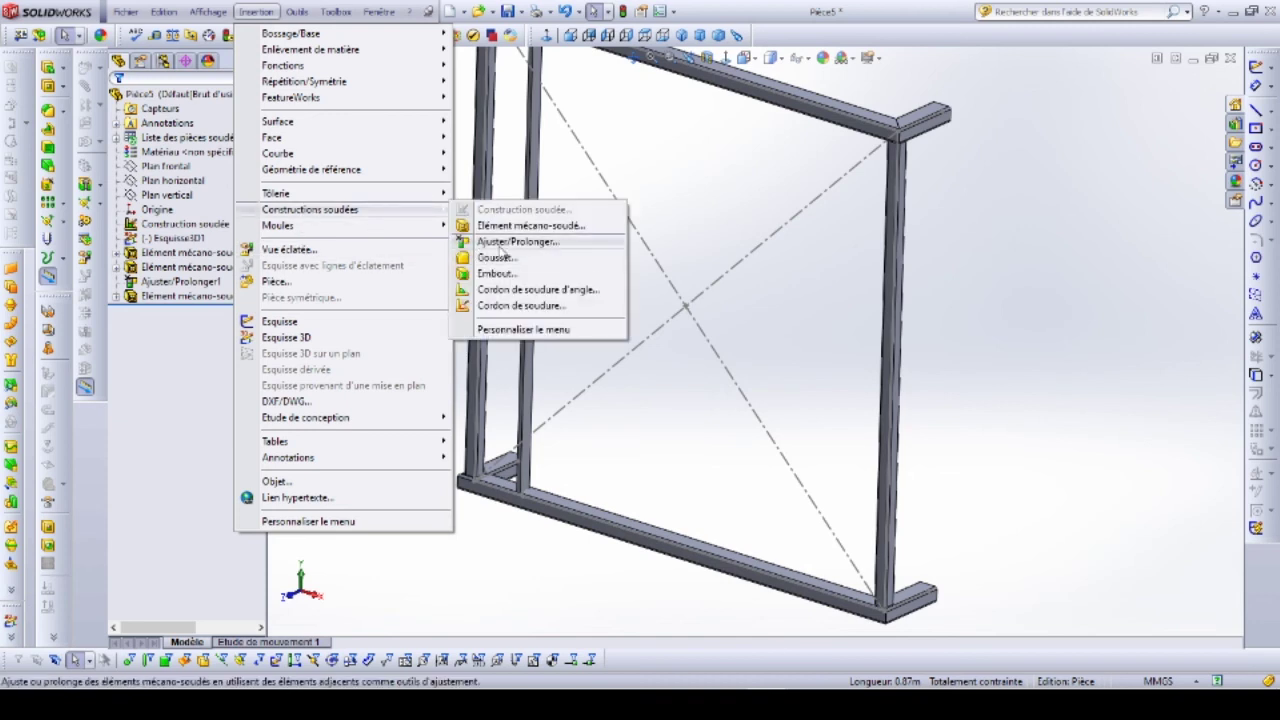
{"action": "left_click", "coordinate": [502, 248]}
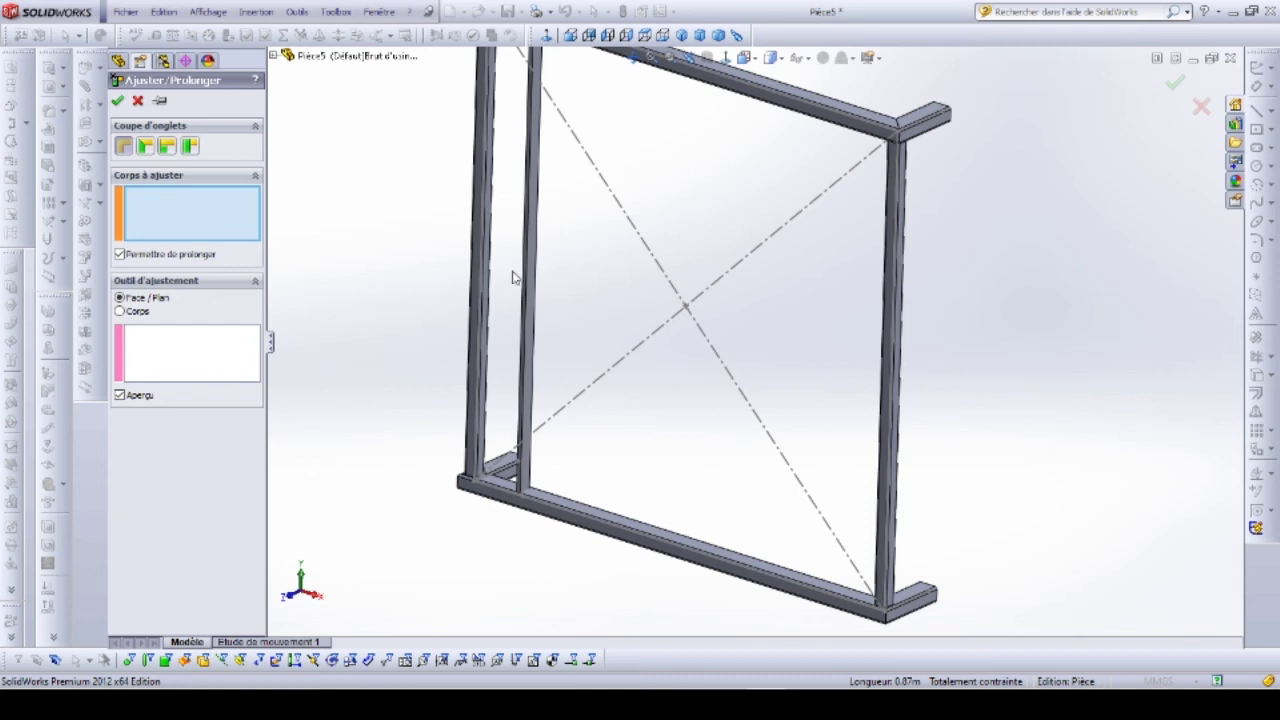
{"action": "left_click", "coordinate": [530, 282]}
{"action": "scroll", "coordinate": [583, 251], "scroll_direction": "up", "scroll_amount": 3}
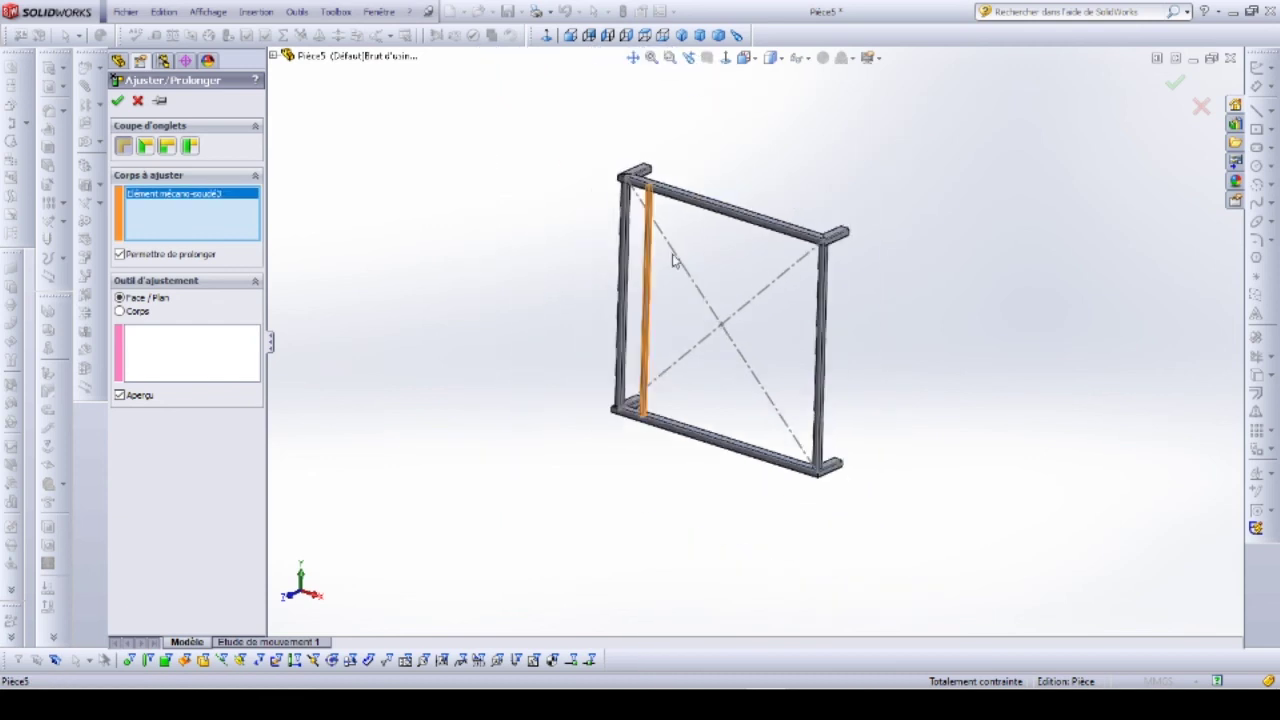
{"action": "left_click", "coordinate": [160, 352]}
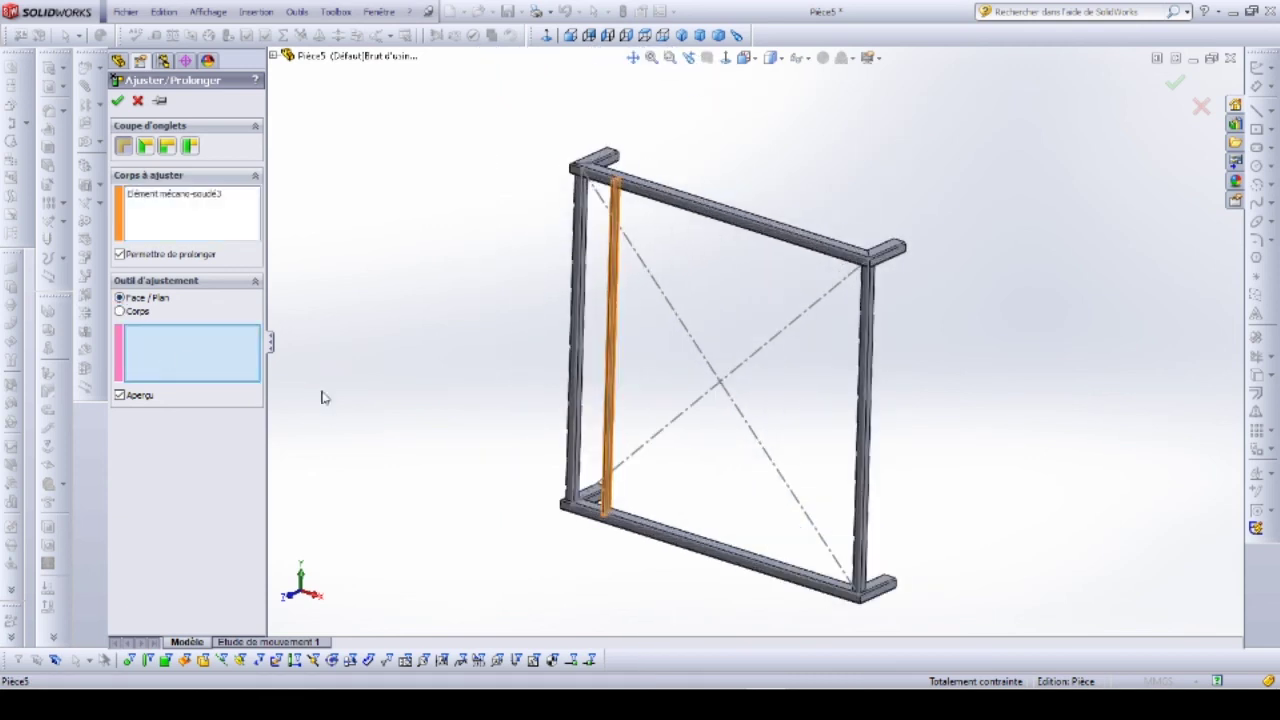
{"action": "scroll", "coordinate": [611, 523], "scroll_direction": "down", "scroll_amount": 3}
{"action": "scroll", "coordinate": [712, 497], "scroll_direction": "down", "scroll_amount": 3}
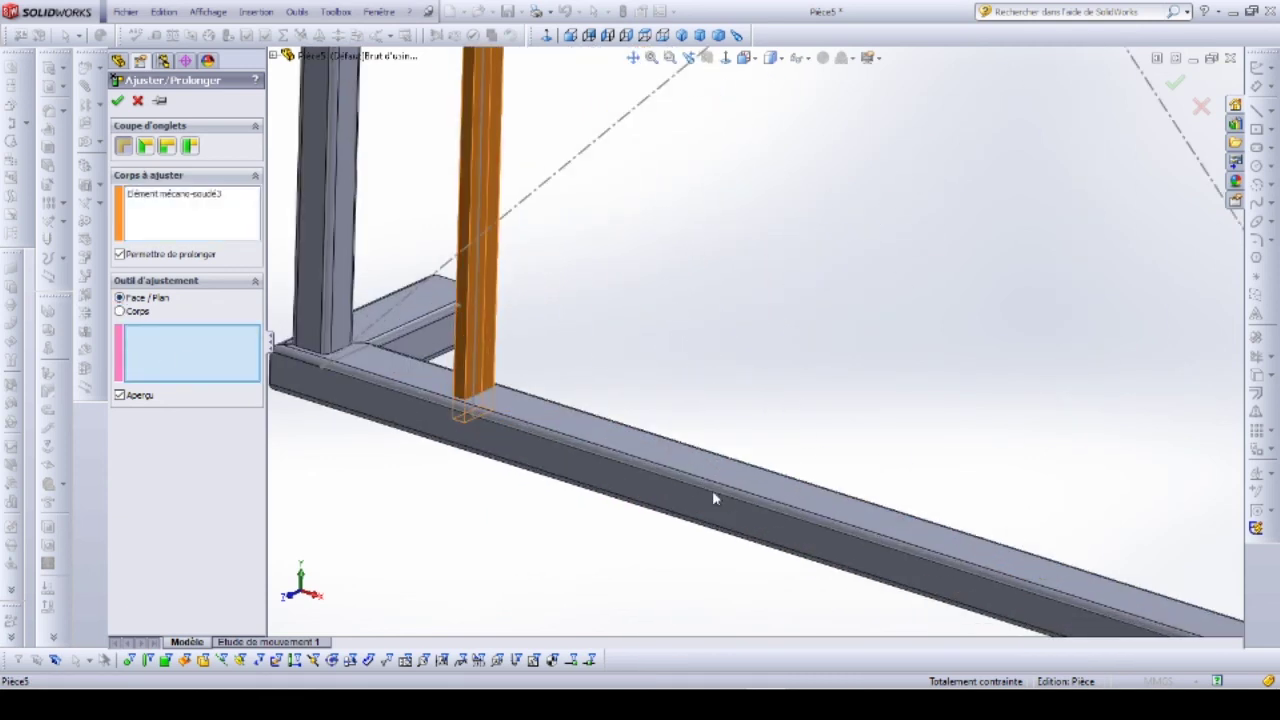
{"action": "left_click", "coordinate": [516, 403]}
Step: Add the top rail's underside as the second boundary and confirm the trim as Ajuster/Prolonger2
{"action": "scroll", "coordinate": [516, 403], "scroll_direction": "up", "scroll_amount": 5}
{"action": "scroll", "coordinate": [649, 406], "scroll_direction": "up", "scroll_amount": 3}
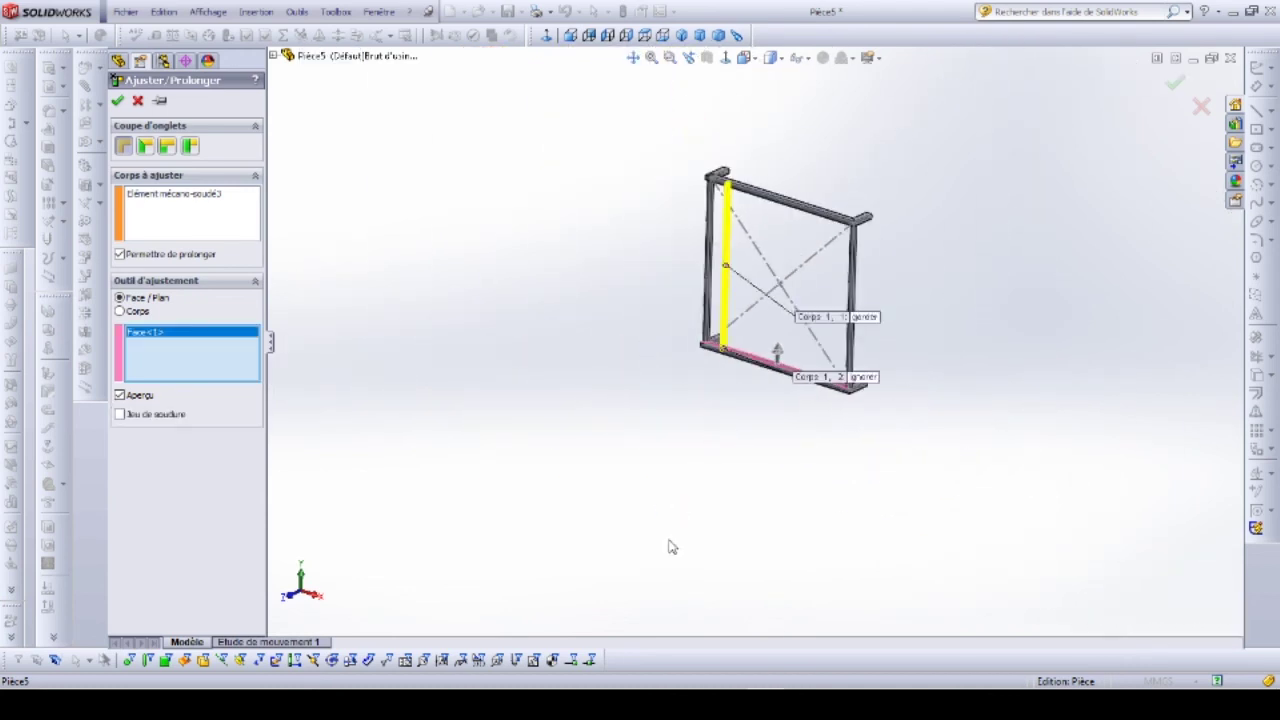
{"action": "middle_click_drag", "start_coordinate": [674, 543], "coordinate": [805, 205]}
{"action": "scroll", "coordinate": [805, 205], "scroll_direction": "down", "scroll_amount": 3}
{"action": "scroll", "coordinate": [717, 331], "scroll_direction": "down", "scroll_amount": 3}
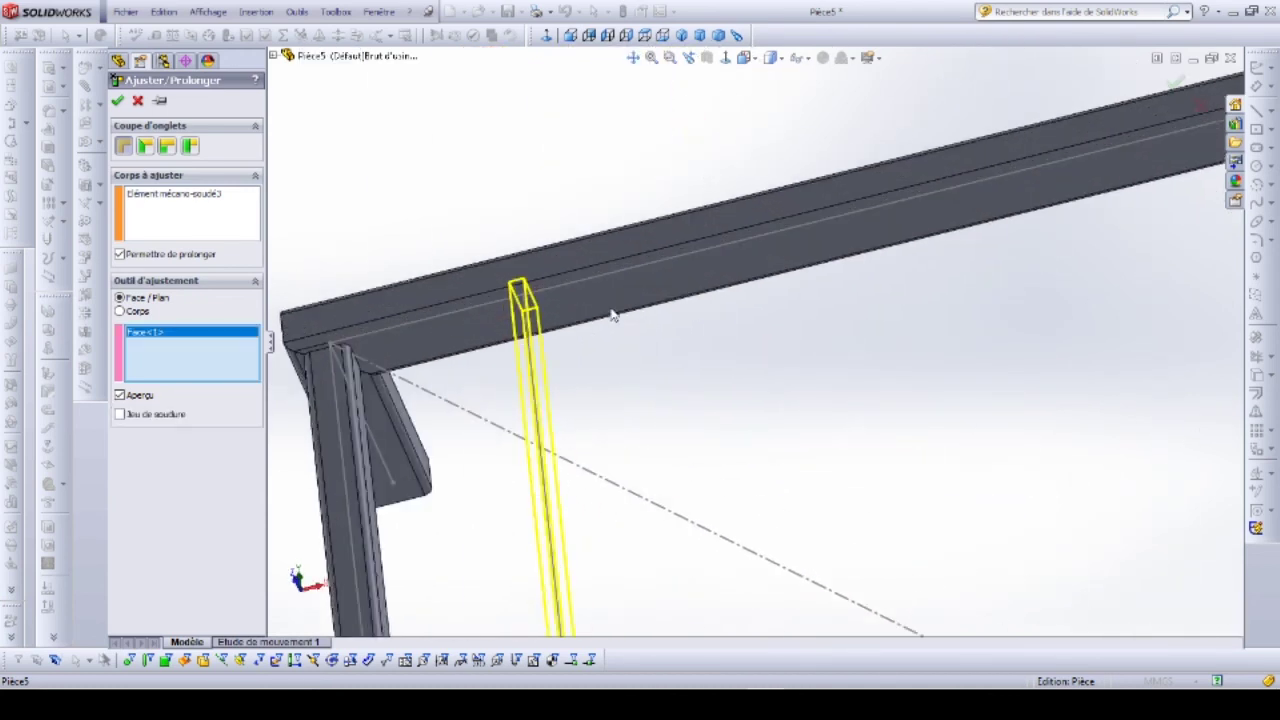
{"action": "left_click", "coordinate": [599, 307]}
{"action": "scroll", "coordinate": [748, 471], "scroll_direction": "up", "scroll_amount": 3}
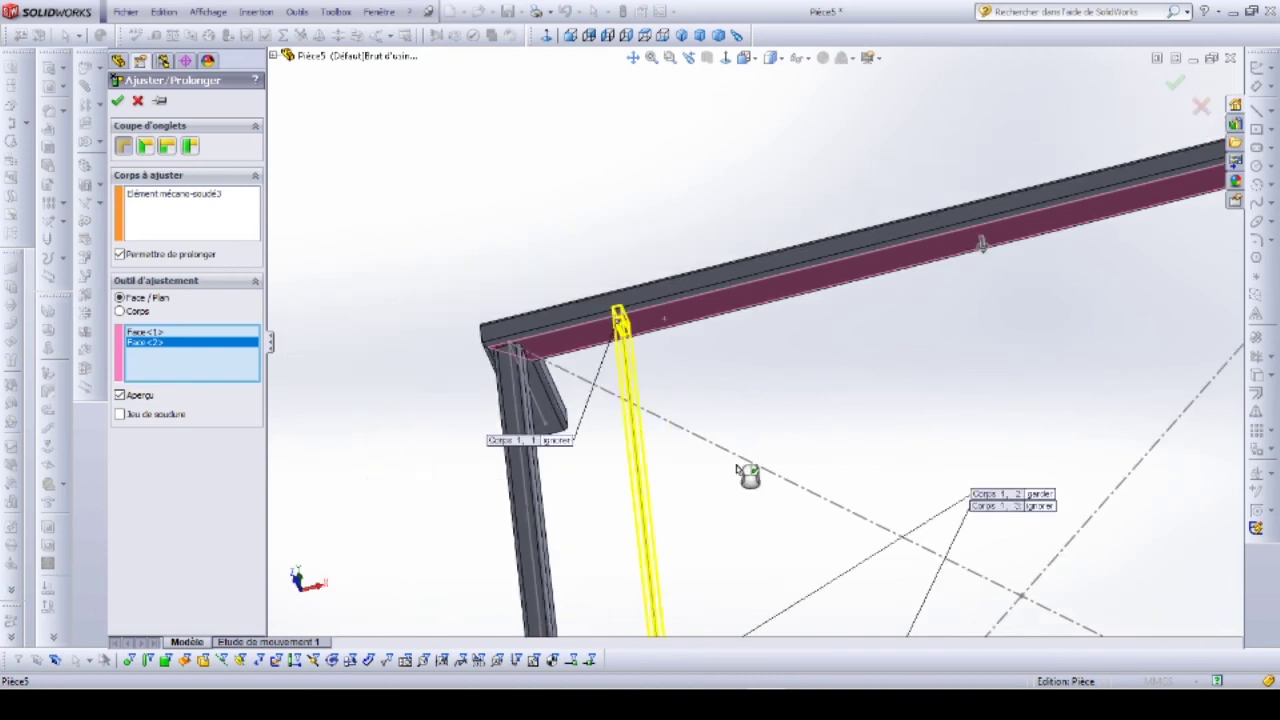
{"action": "scroll", "coordinate": [740, 466], "scroll_direction": "up", "scroll_amount": 3}
{"action": "scroll", "coordinate": [727, 456], "scroll_direction": "up", "scroll_amount": 2}
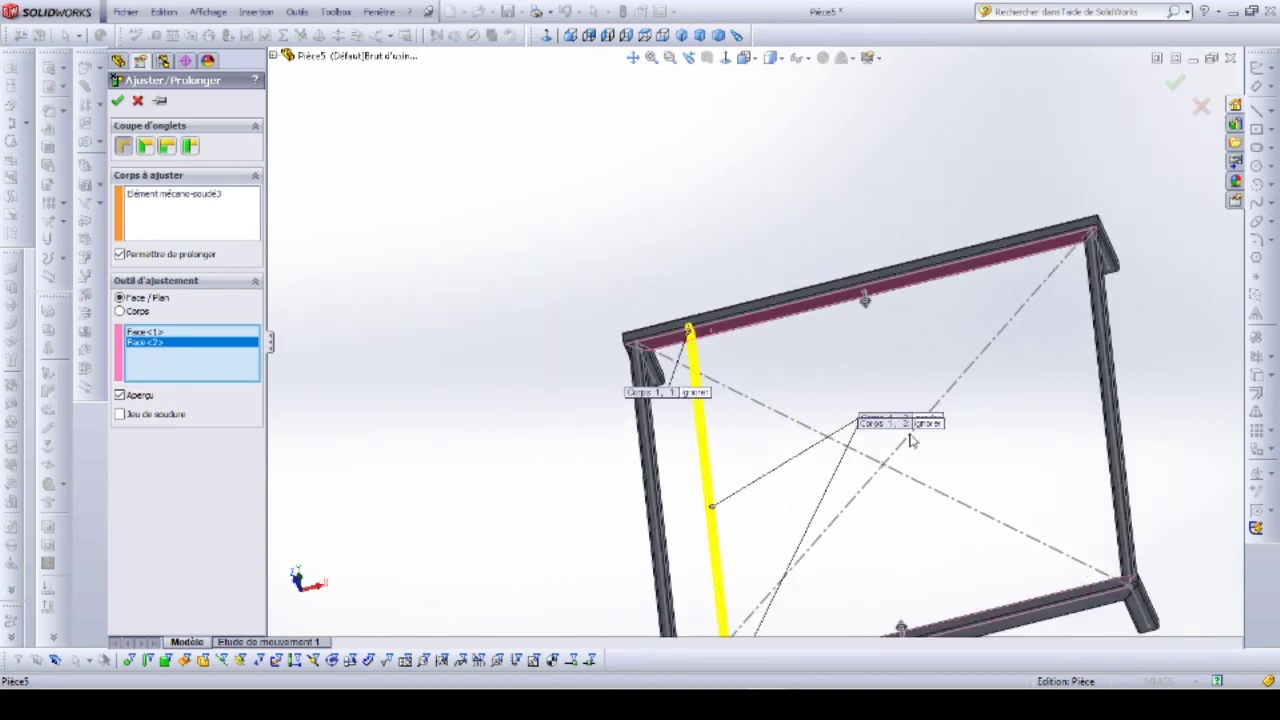
{"action": "mouse_move", "coordinate": [905, 425]}
{"action": "left_mouse_down"}
{"action": "mouse_move", "coordinate": [945, 510]}
{"action": "mouse_move", "coordinate": [756, 432]}
{"action": "left_mouse_up"}
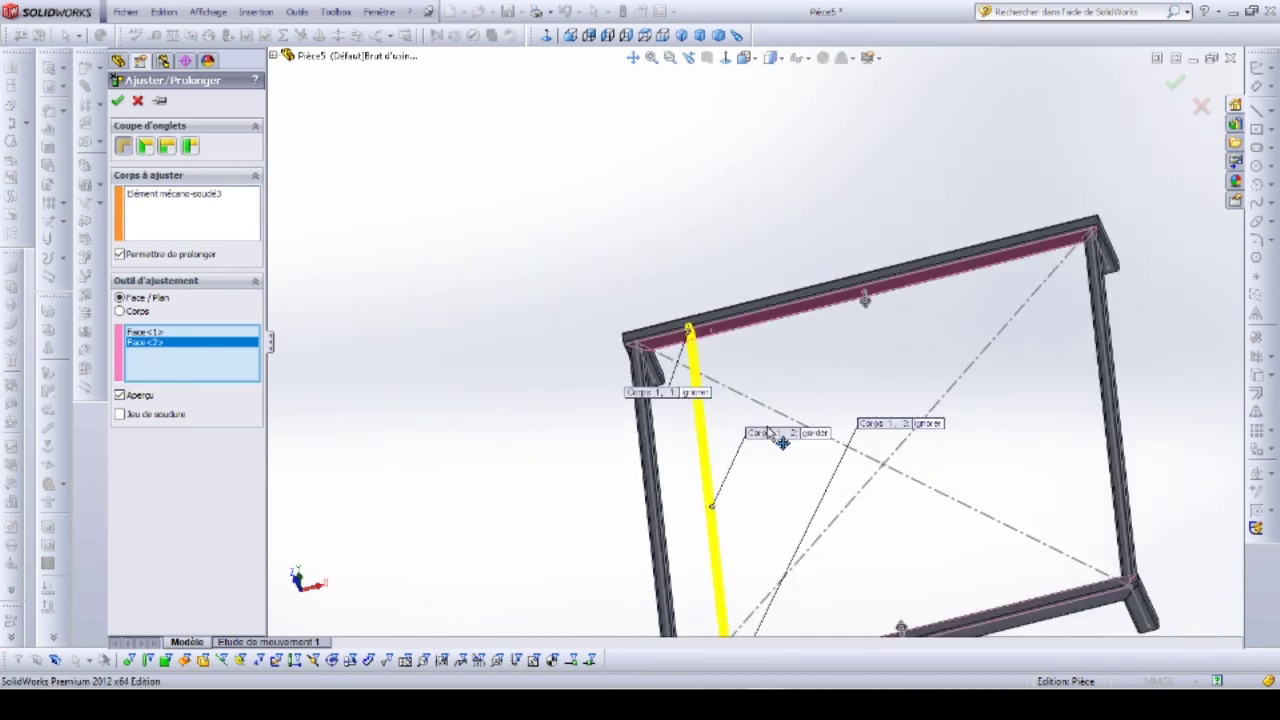
{"action": "left_click", "coordinate": [117, 101]}
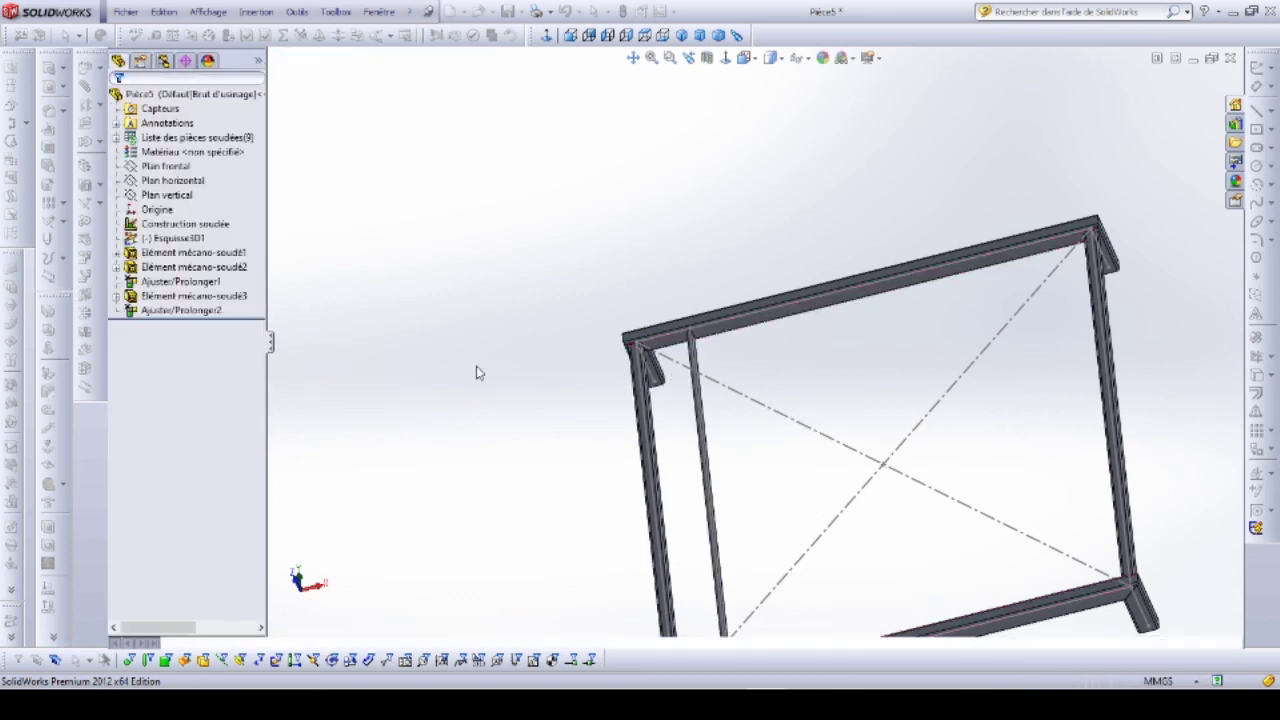
Step: Return to a near-front view and bring up Save As
{"action": "scroll", "coordinate": [611, 389], "scroll_direction": "up", "scroll_amount": 3}
{"action": "mouse_move", "coordinate": [722, 418]}
{"action": "middle_mouse_down"}
{"action": "mouse_move", "coordinate": [709, 540]}
{"action": "mouse_move", "coordinate": [971, 263]}
{"action": "mouse_move", "coordinate": [857, 263]}
{"action": "middle_mouse_up"}
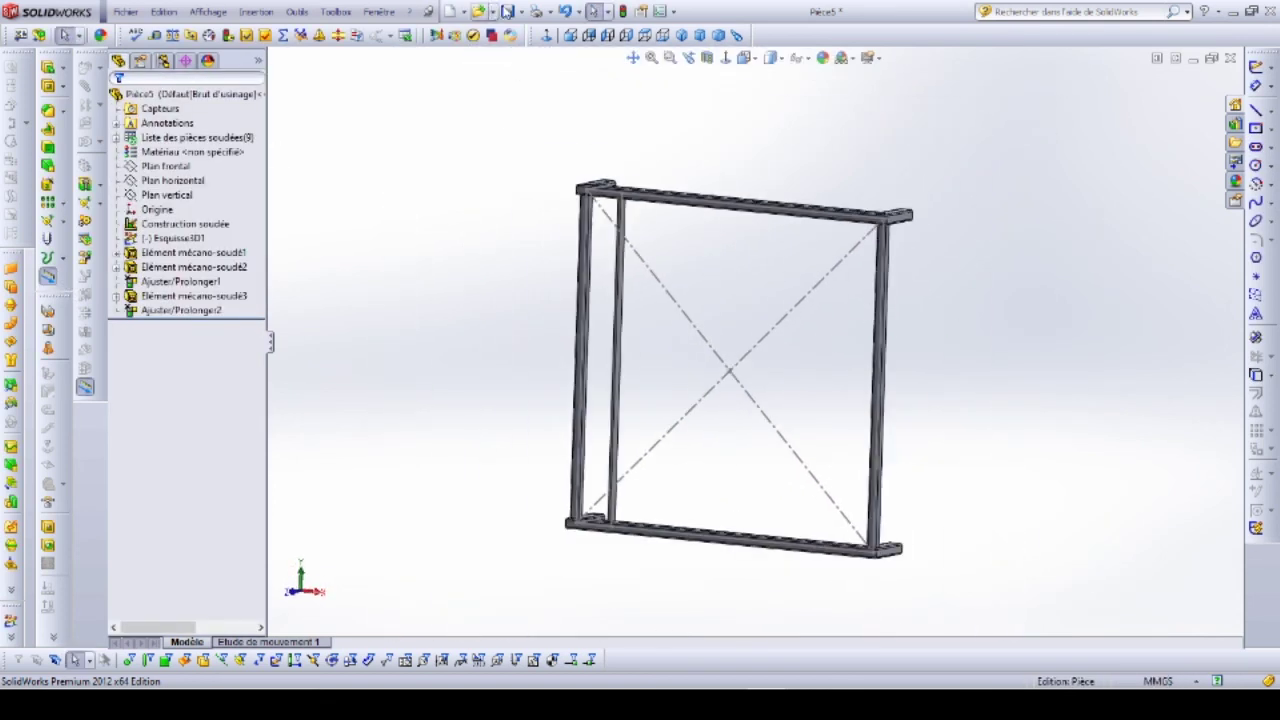
{"action": "left_click", "coordinate": [507, 11]}
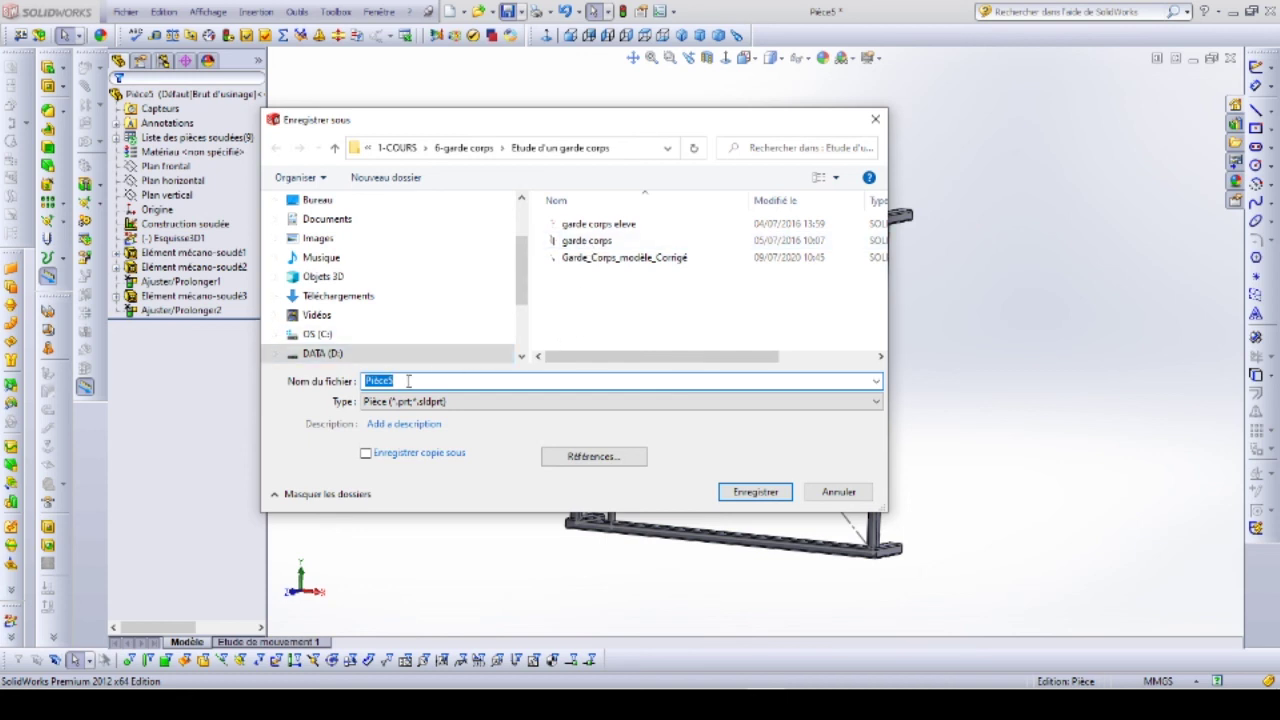
Step: Enter the file name 'Garde corps vidéo' and save the railing part
{"action": "type", "text": "G"}
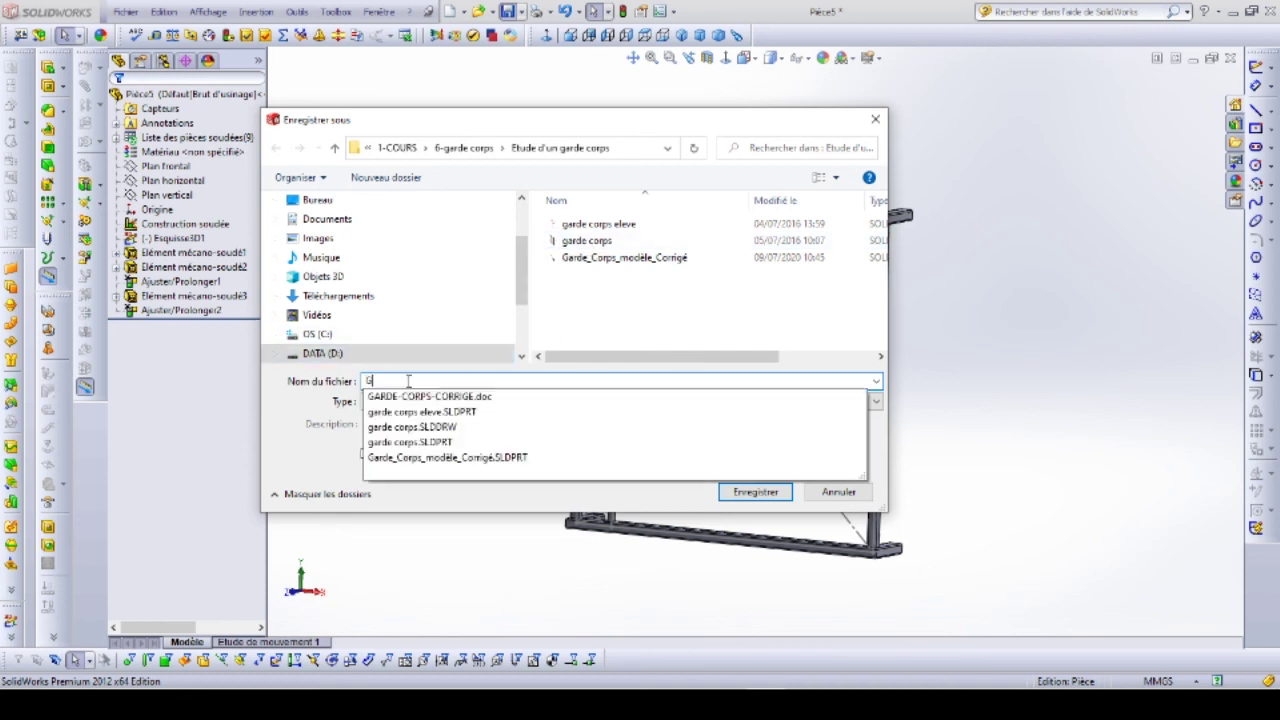
{"action": "type", "text": "arde cor"}
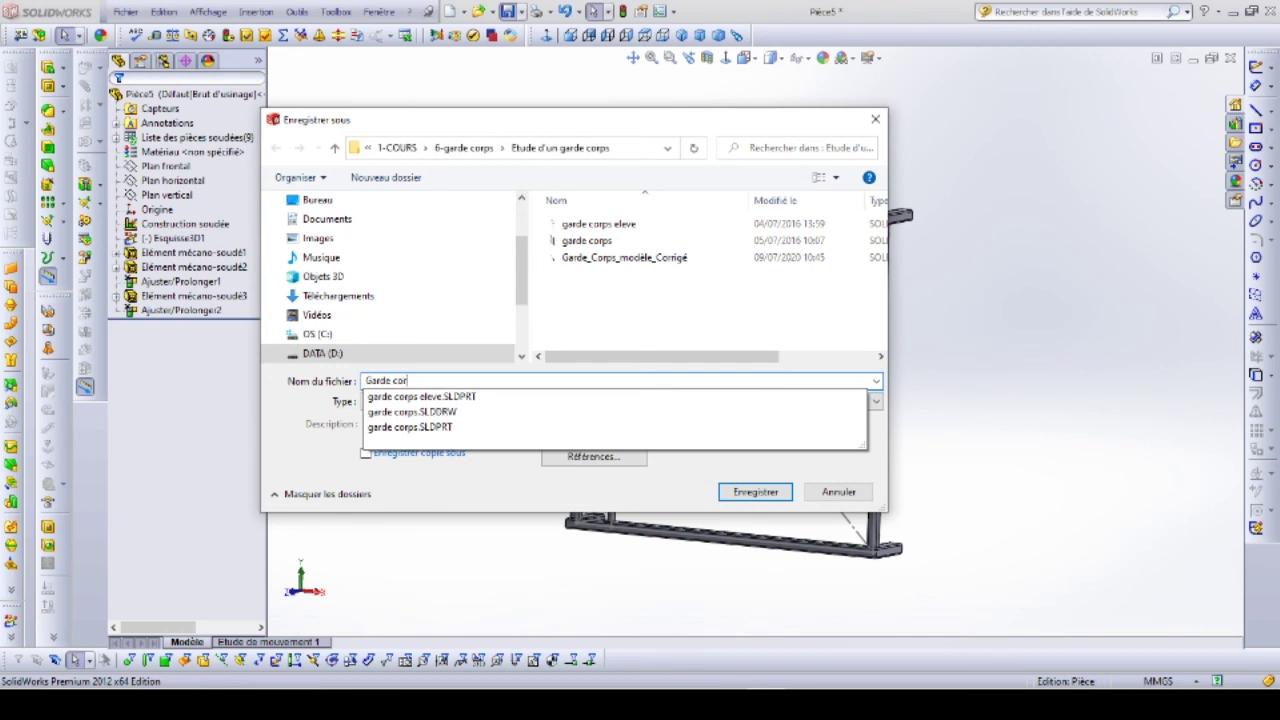
{"action": "type", "text": "ps vidéo"}
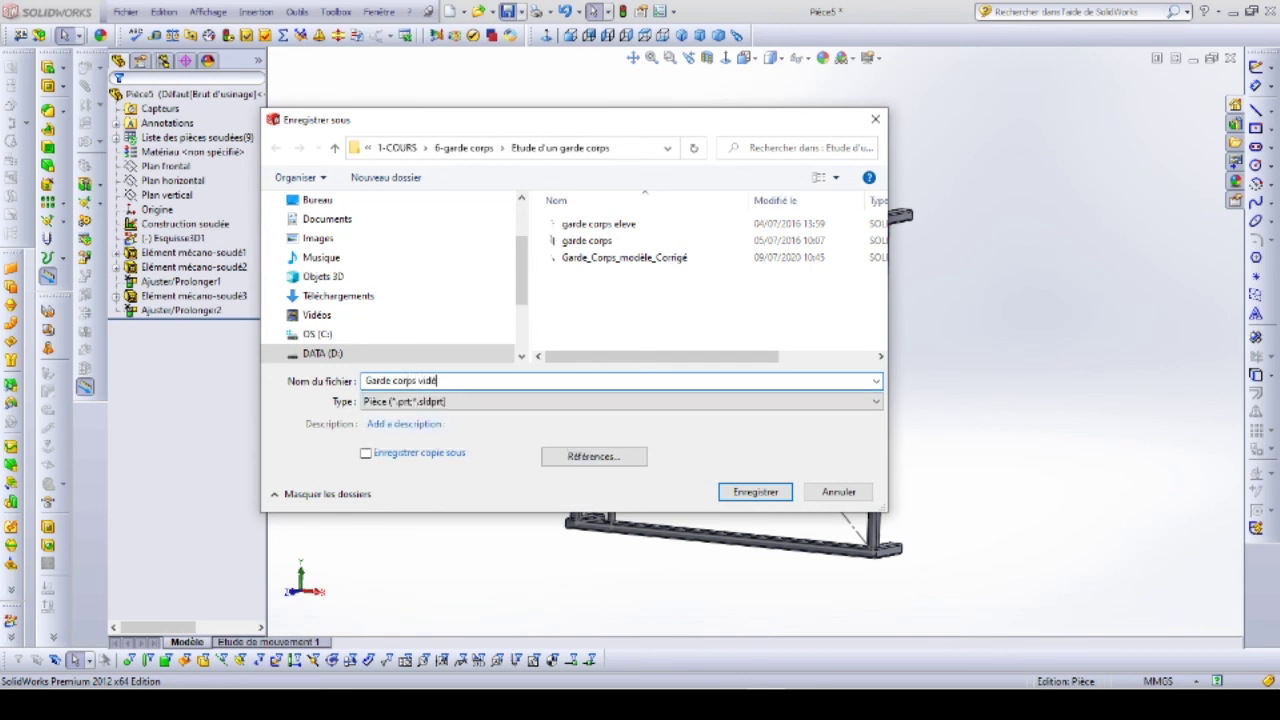
{"action": "left_click", "coordinate": [755, 492]}
{"action": "middle_click_drag", "start_coordinate": [541, 383], "coordinate": [526, 414]}
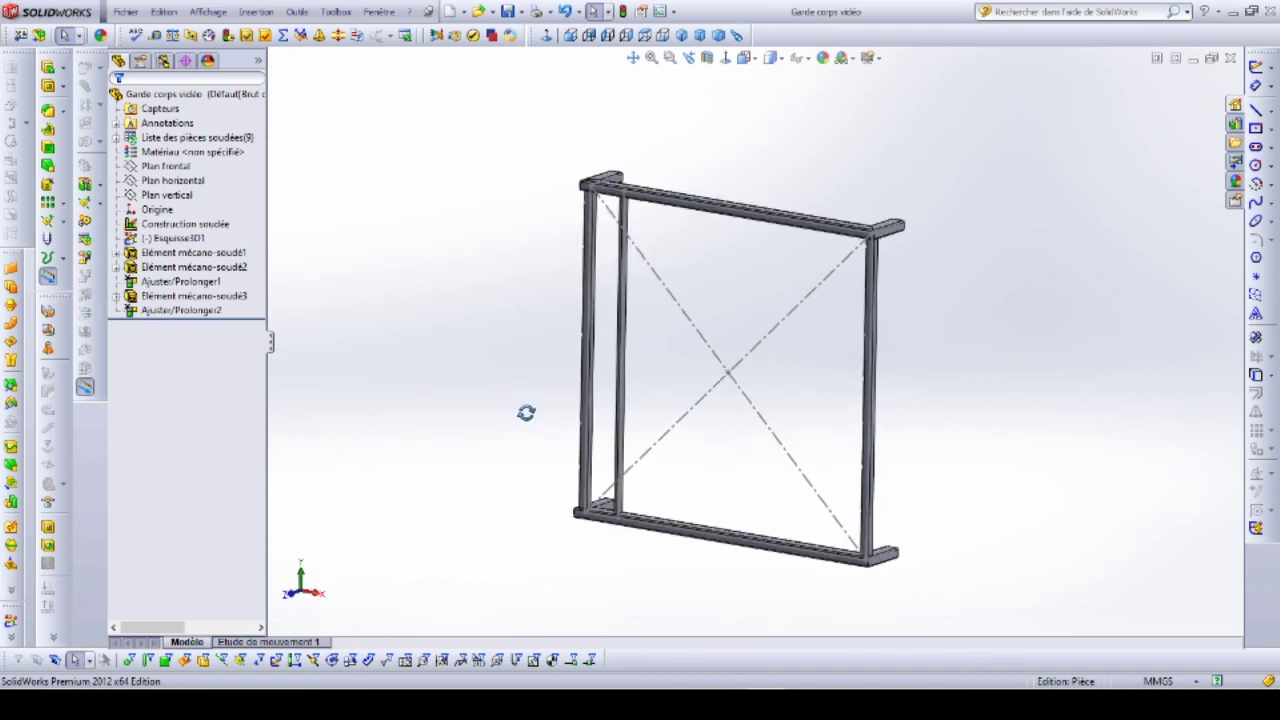
Step: Correct the misspelled heading 'Répition' to 'Répétition' in the Word tutorial
{"action": "scroll", "coordinate": [746, 541], "scroll_direction": "down", "scroll_amount": 3}
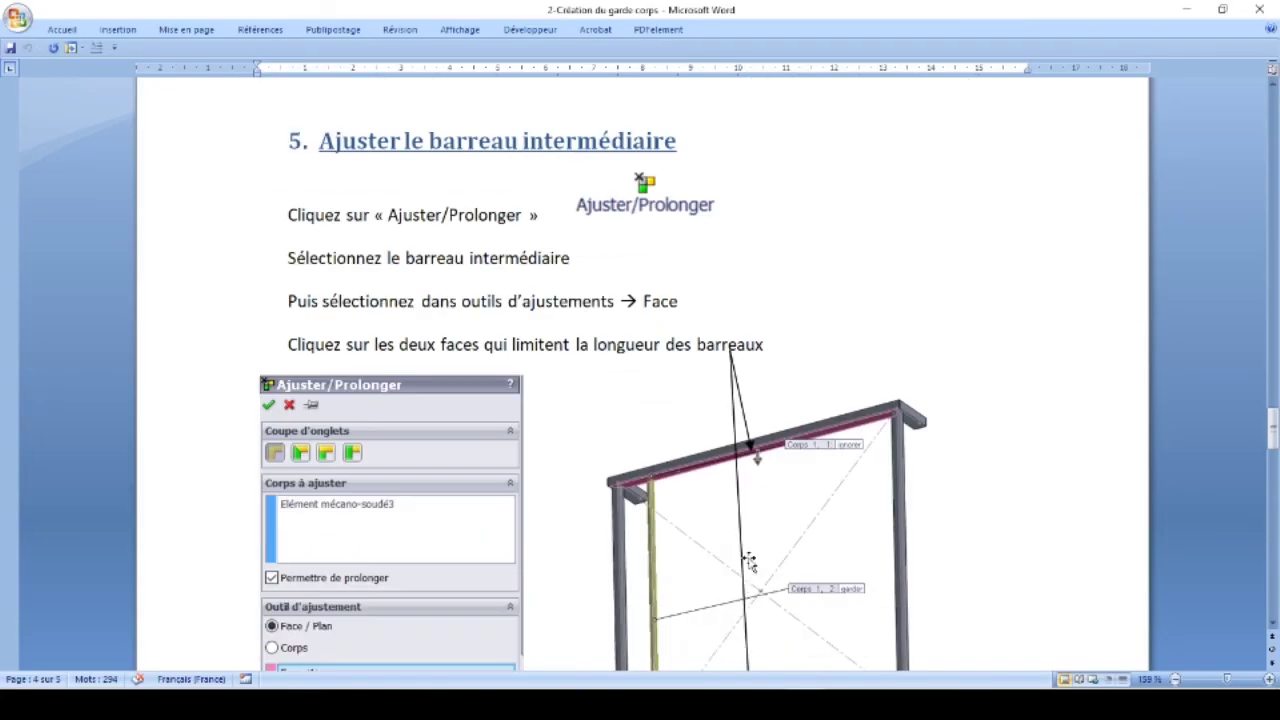
{"action": "scroll", "coordinate": [746, 541], "scroll_direction": "down", "scroll_amount": 8}
{"action": "scroll", "coordinate": [746, 541], "scroll_direction": "down", "scroll_amount": 3}
{"action": "scroll", "coordinate": [728, 500], "scroll_direction": "down", "scroll_amount": 1}
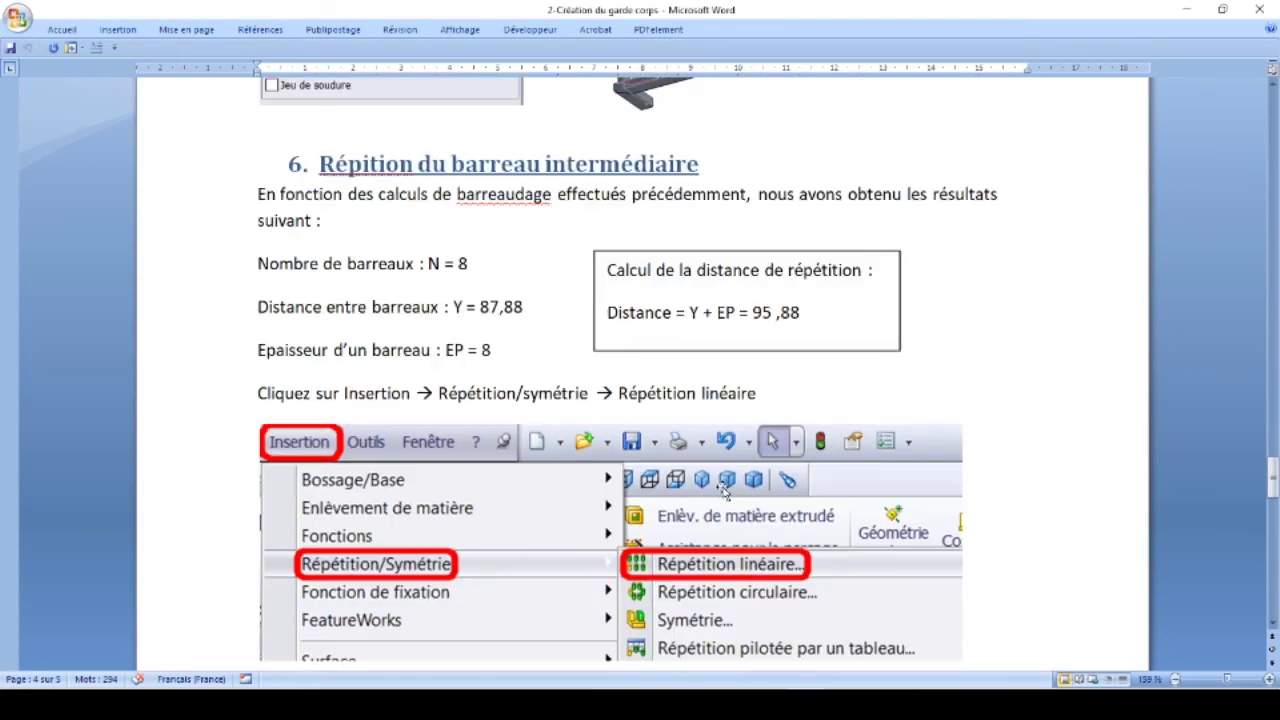
{"action": "left_click", "coordinate": [362, 166]}
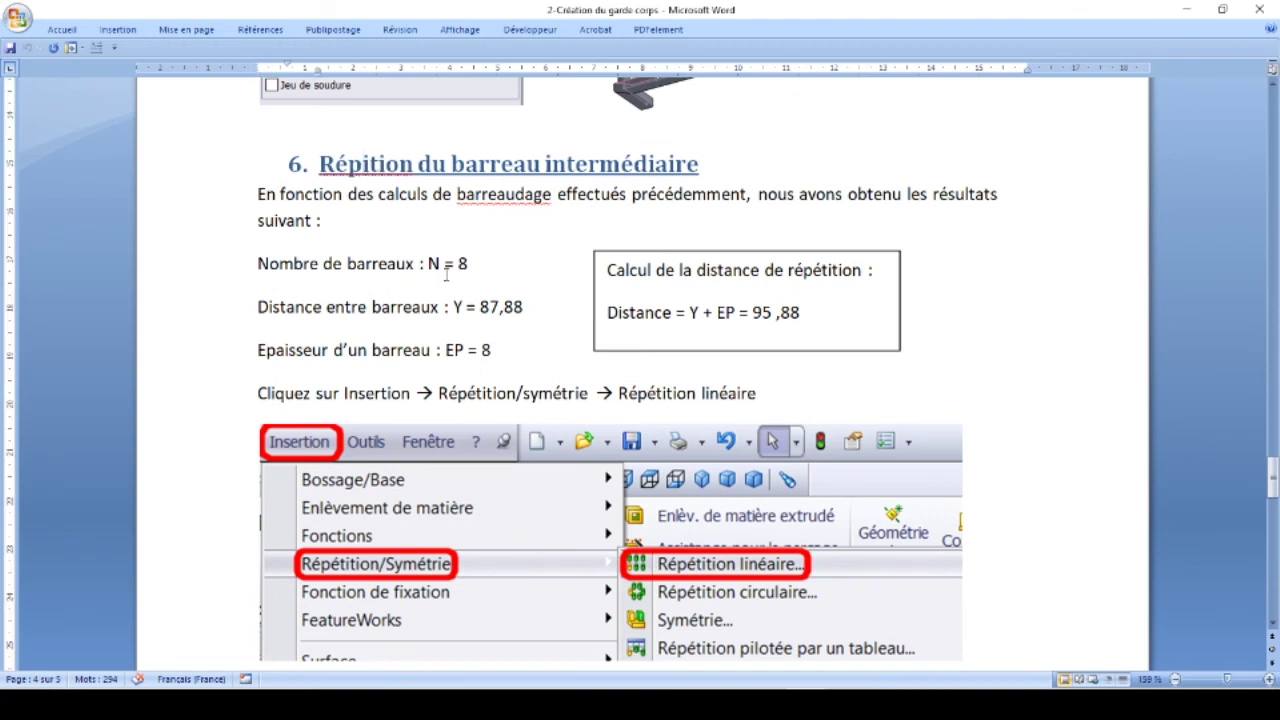
{"action": "type", "text": "ét"}
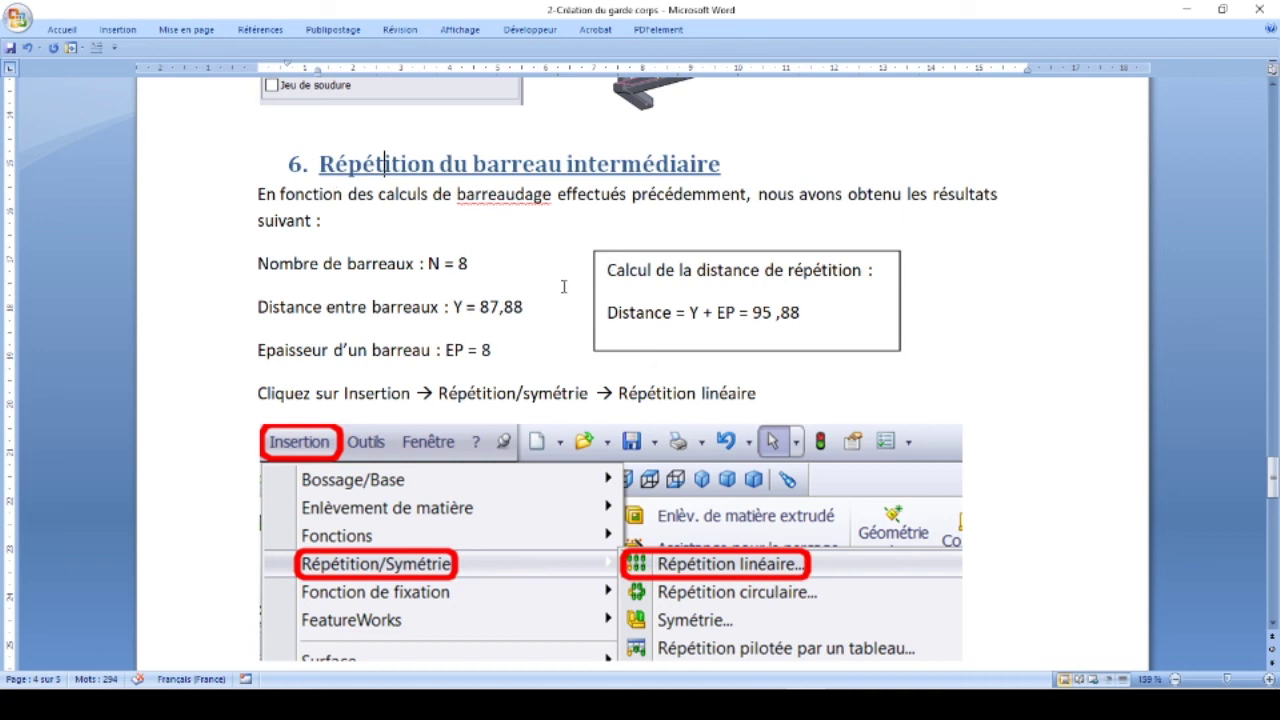
Step: Find section 6's 95,88 repeat distance in the tutorial, then go back to SolidWorks
{"action": "scroll", "coordinate": [313, 422], "scroll_direction": "down", "scroll_amount": 1}
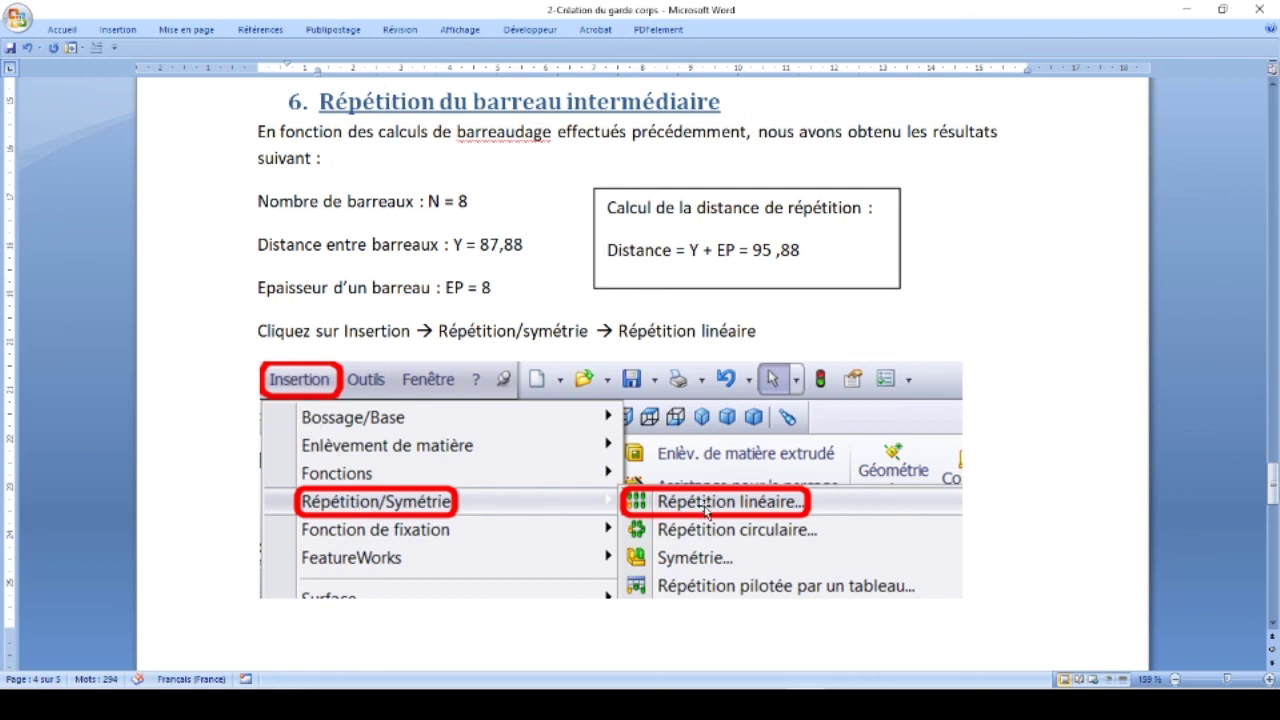
{"action": "scroll", "coordinate": [706, 510], "scroll_direction": "down", "scroll_amount": 3}
{"action": "scroll", "coordinate": [706, 510], "scroll_direction": "down", "scroll_amount": 4}
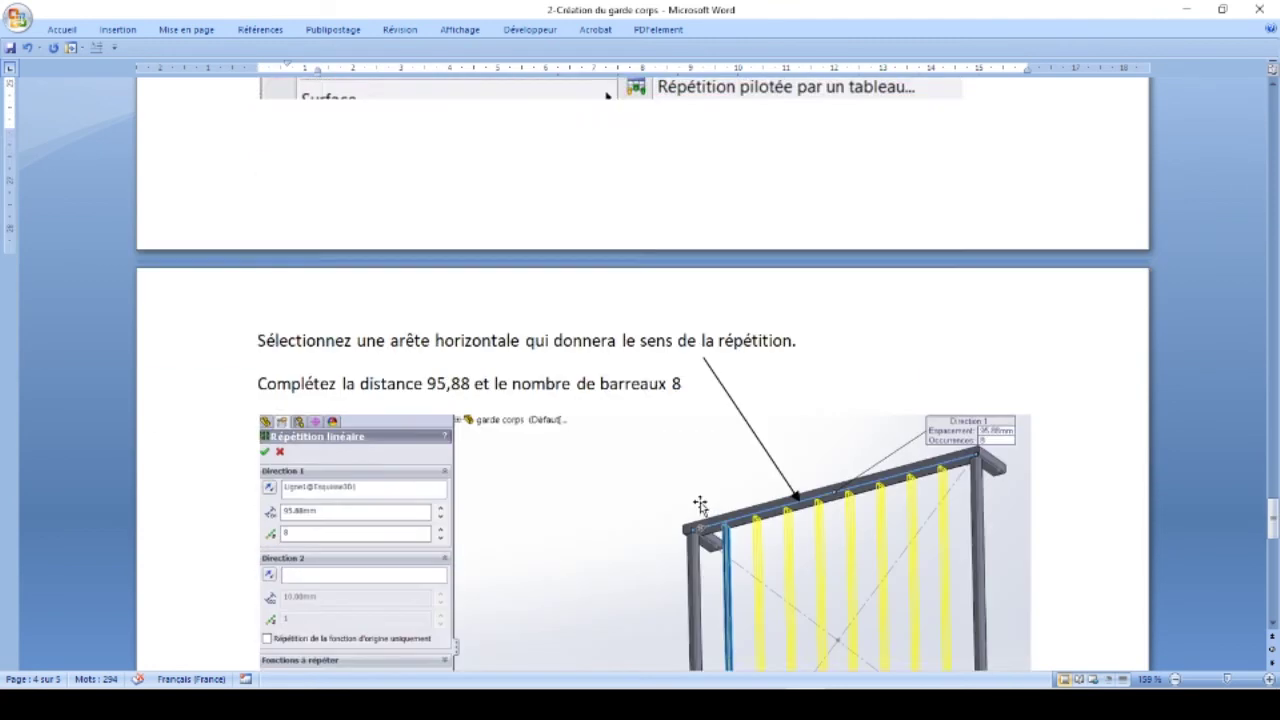
{"action": "scroll", "coordinate": [706, 510], "scroll_direction": "down", "scroll_amount": 1}
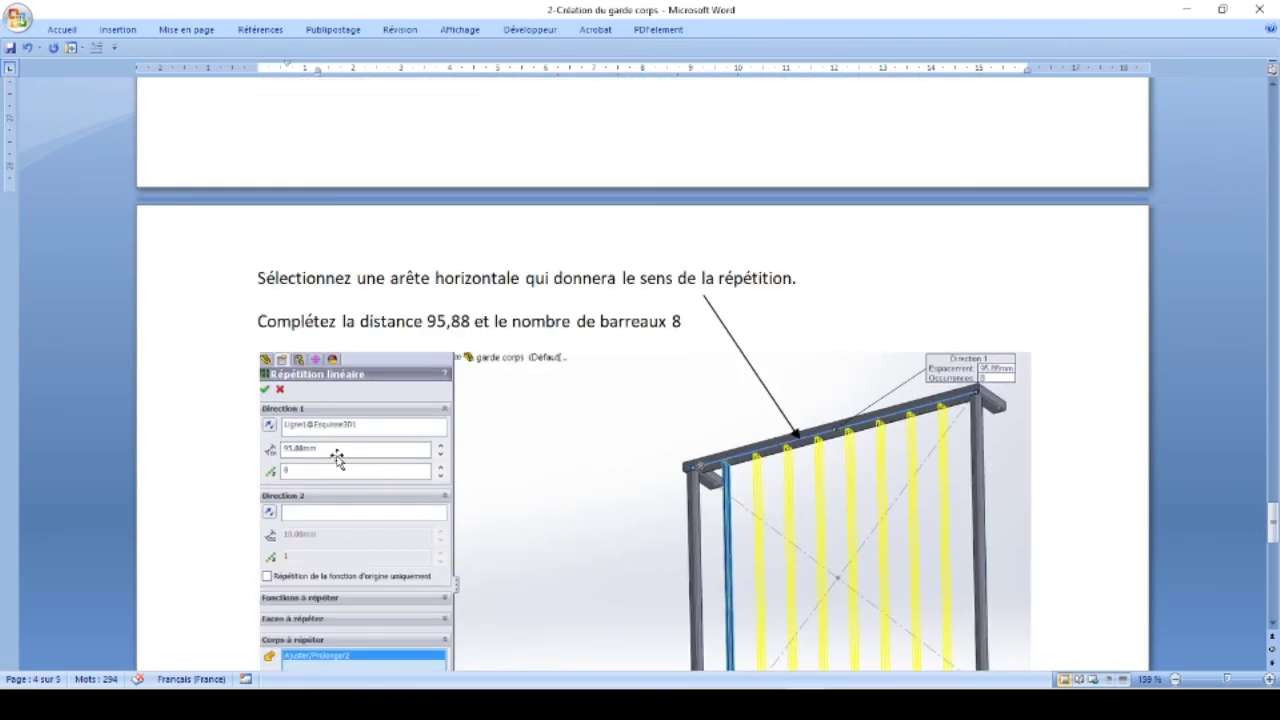
{"action": "scroll", "coordinate": [345, 450], "scroll_direction": "up", "scroll_amount": 5}
{"action": "scroll", "coordinate": [366, 443], "scroll_direction": "up", "scroll_amount": 3}
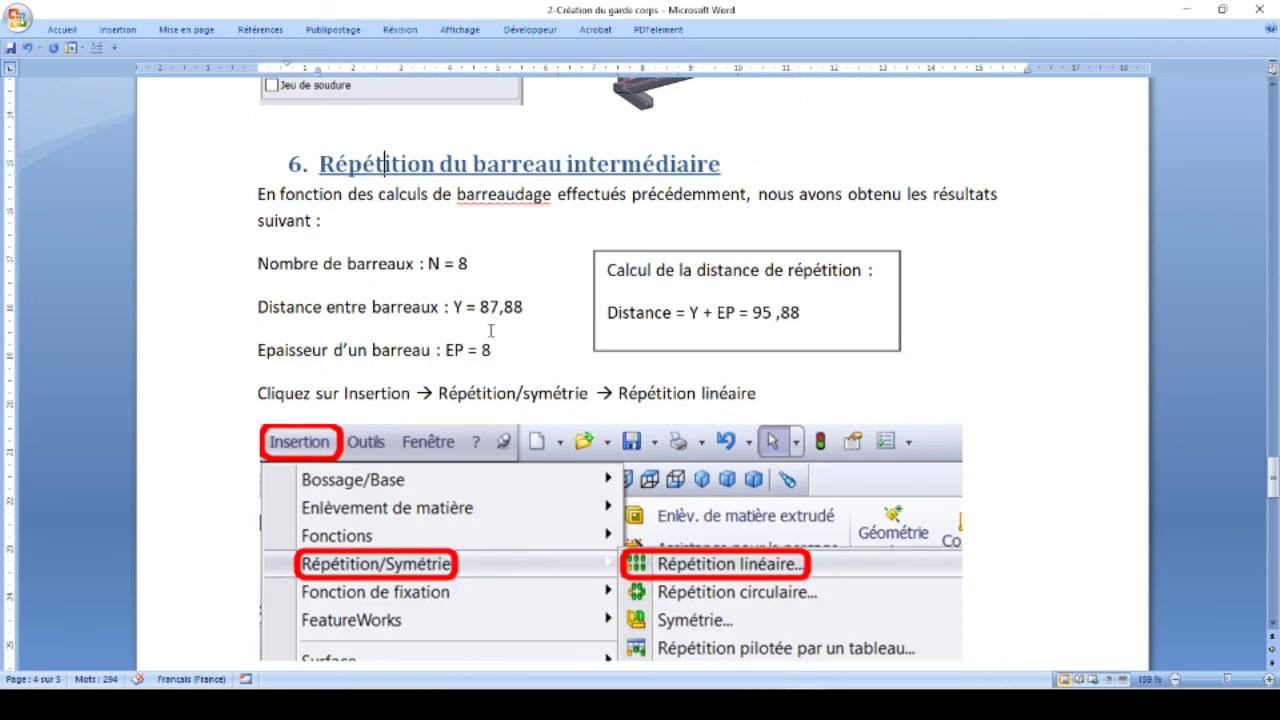
{"action": "left_click_drag", "start_coordinate": [816, 309], "coordinate": [752, 312]}
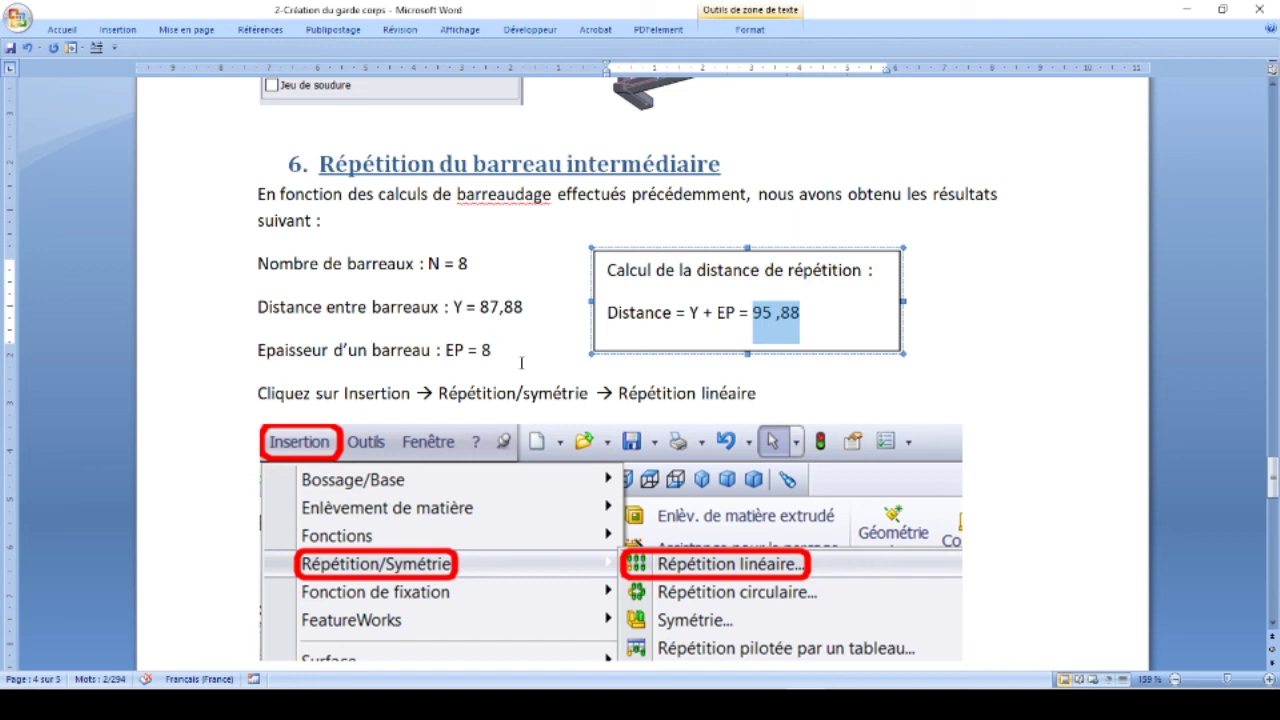
{"action": "key", "text": "alt+Tab"}
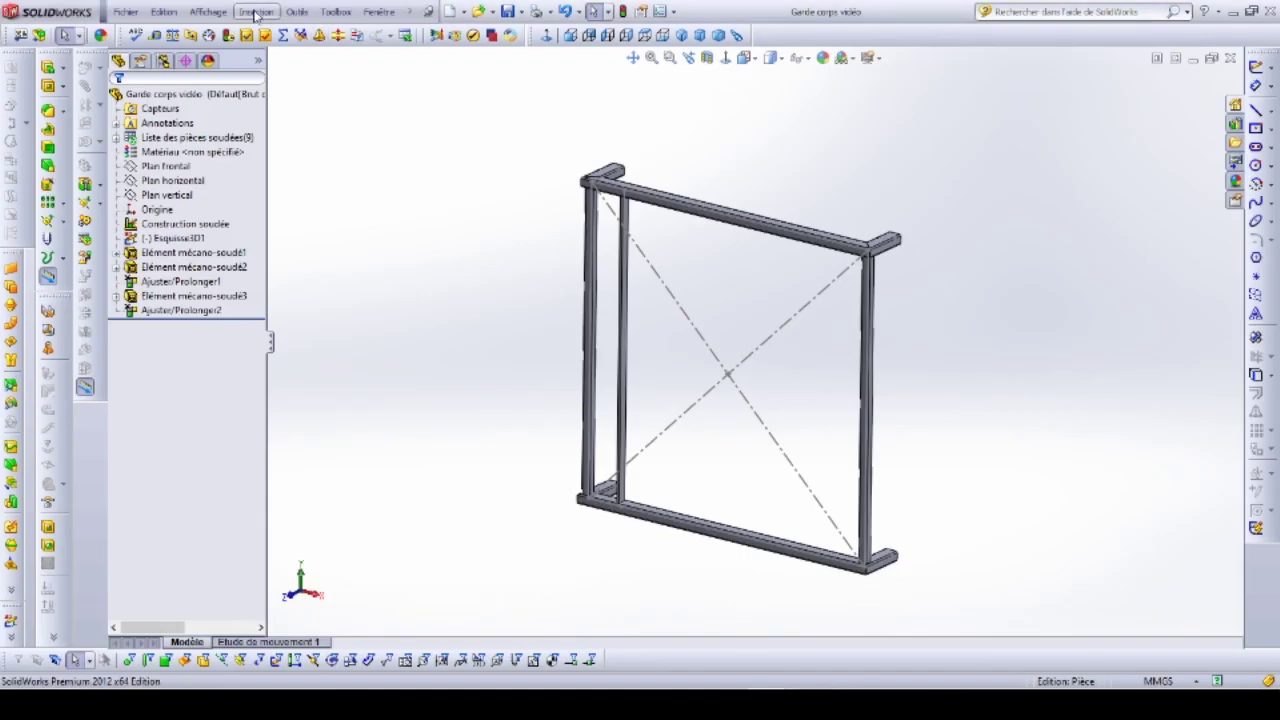
Step: Start a linear pattern along the top rail edge with 95.88 mm spacing and 8 instances
{"action": "left_click", "coordinate": [255, 13]}
{"action": "mouse_move", "coordinate": [304, 81]}
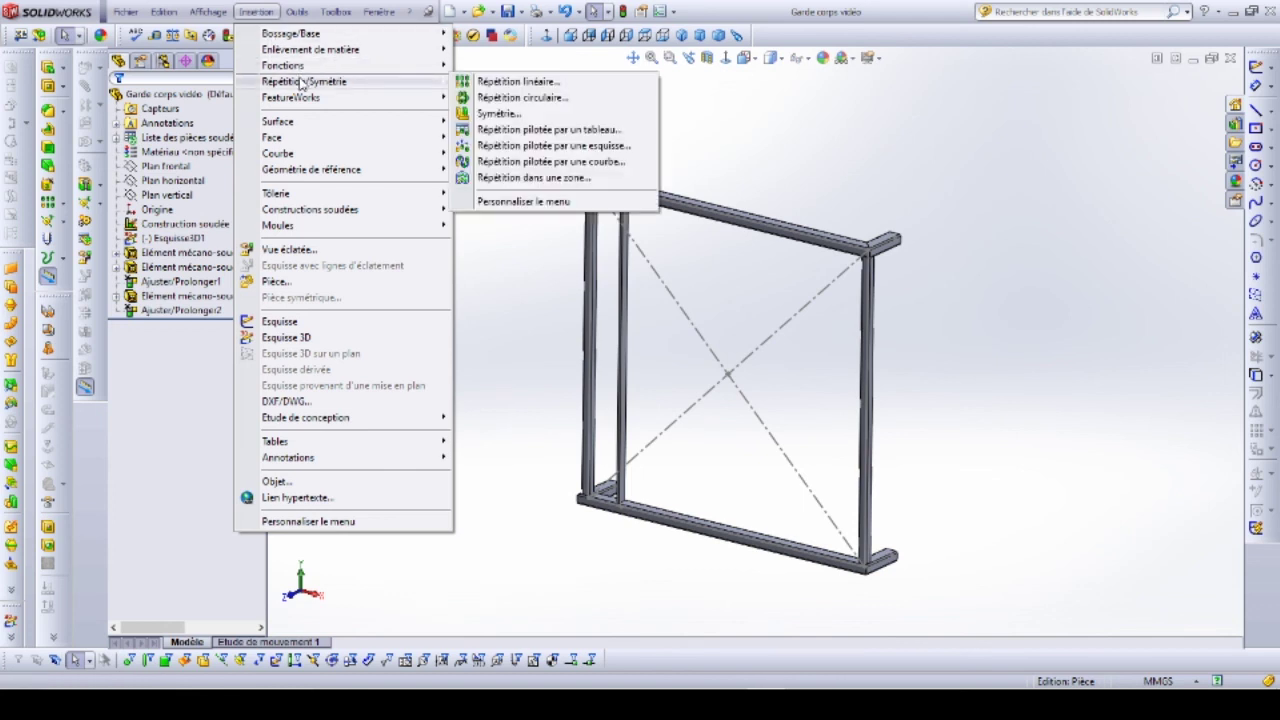
{"action": "left_click", "coordinate": [520, 82]}
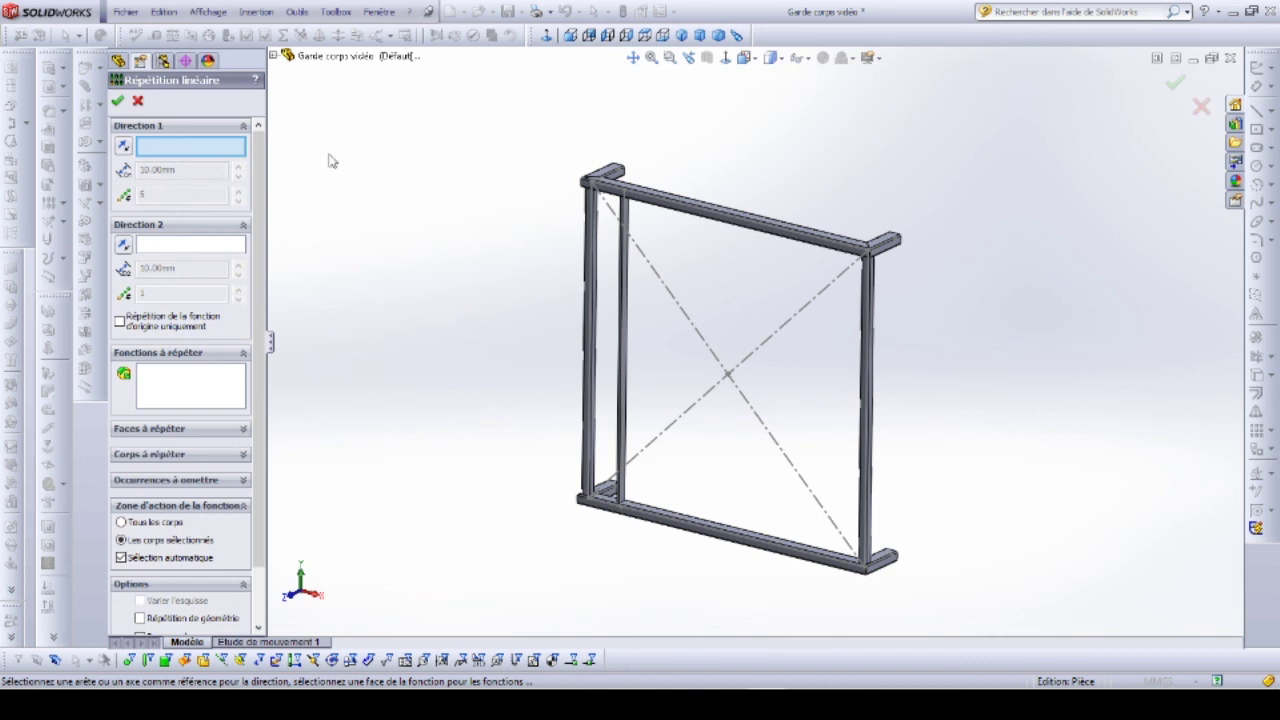
{"action": "left_click", "coordinate": [617, 192]}
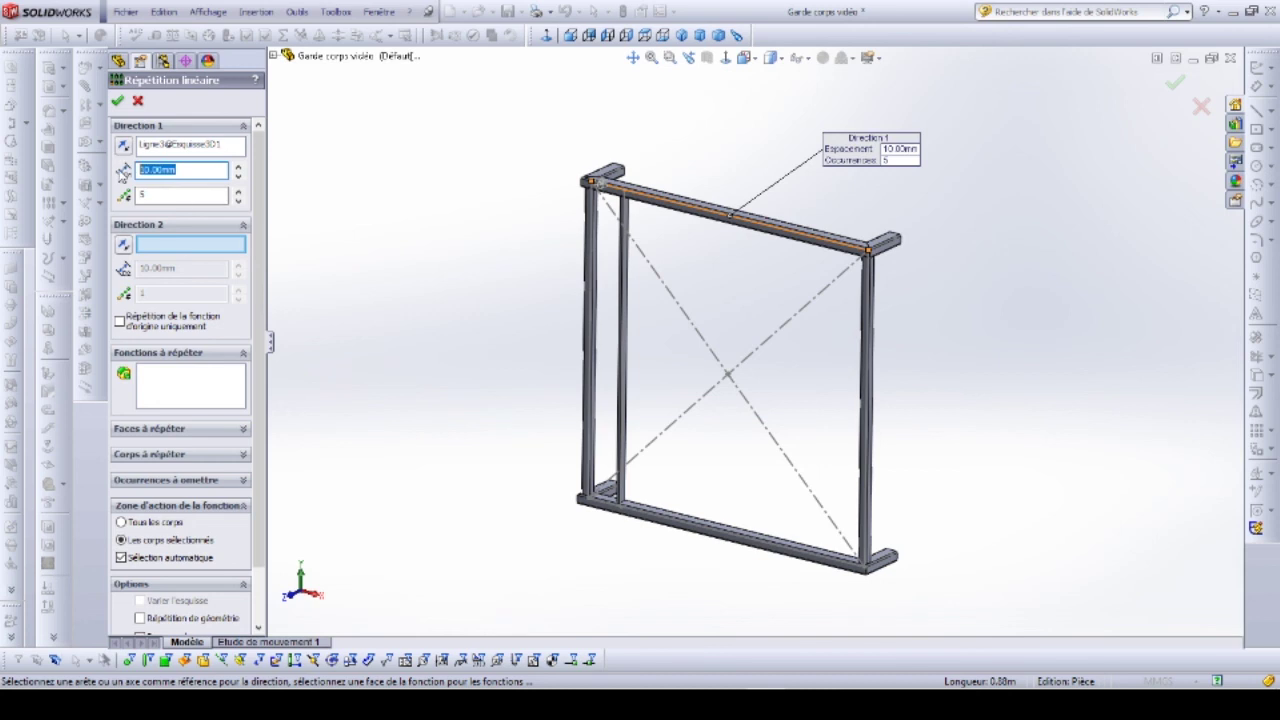
{"action": "type", "text": "95.88"}
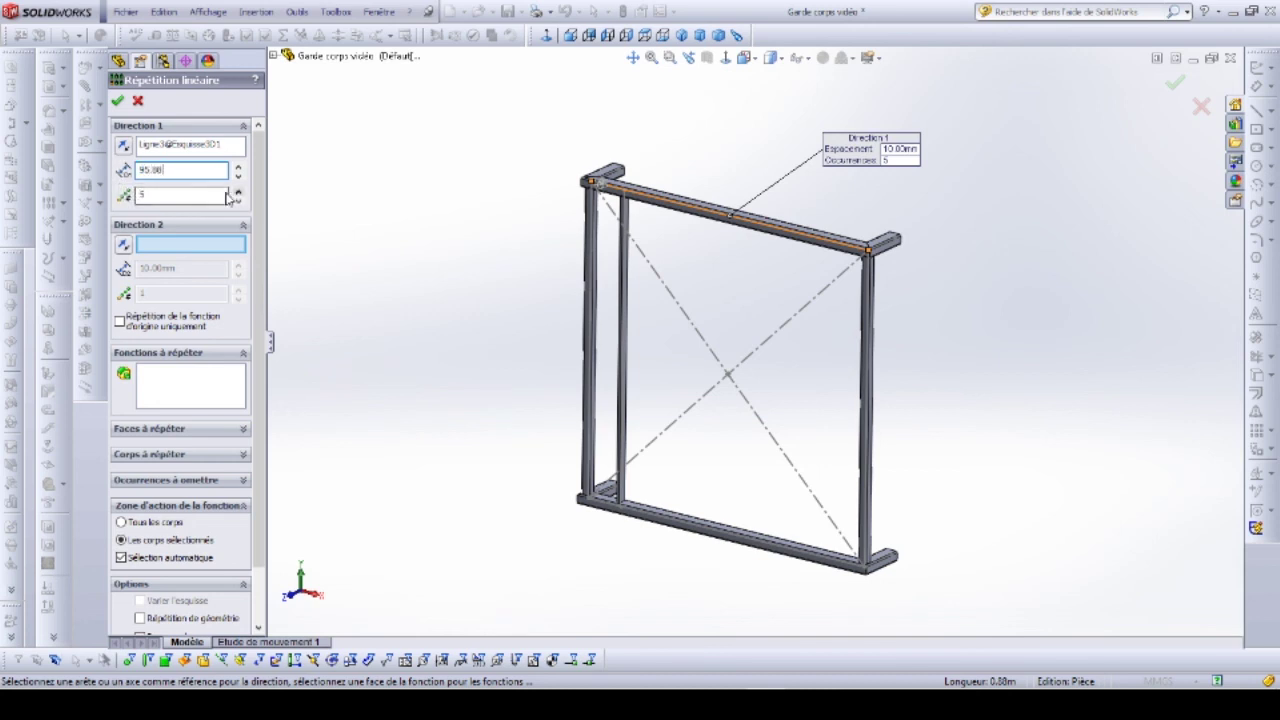
{"action": "key", "text": "Tab"}
{"action": "type", "text": "8"}
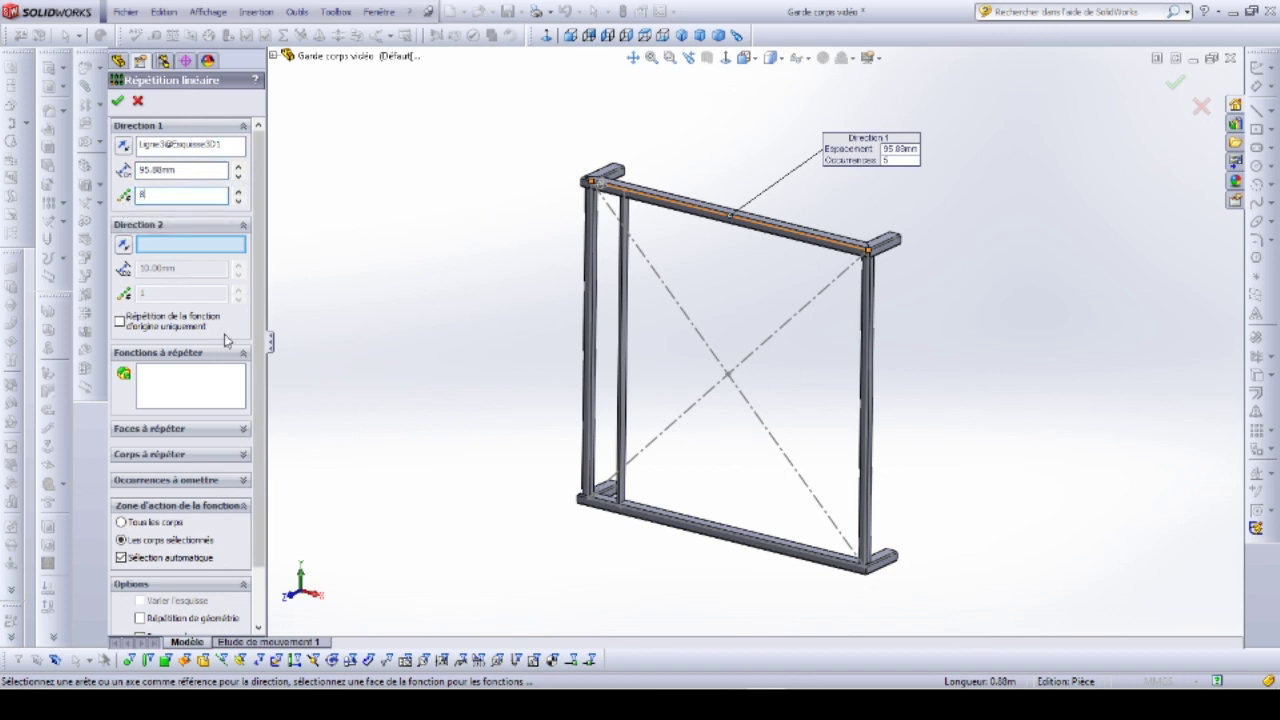
{"action": "left_click", "coordinate": [199, 388]}
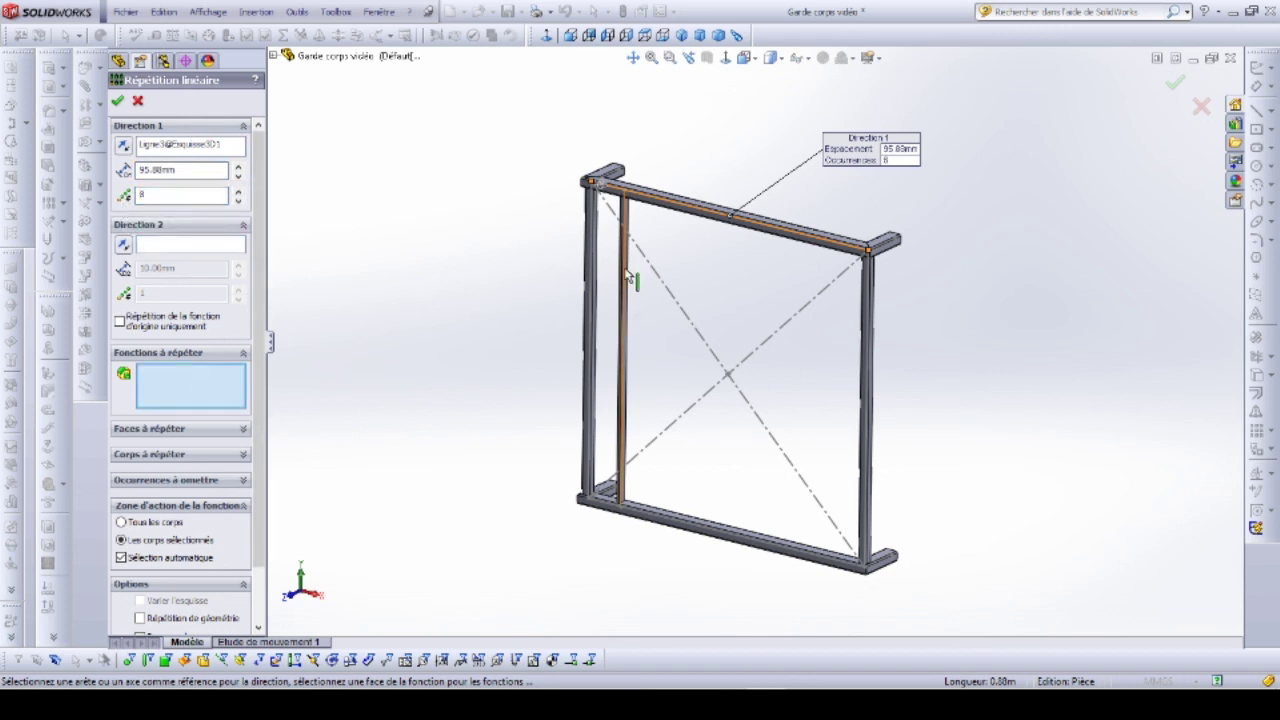
Step: Pick the intermediate upright as the body to repeat and confirm the pattern
{"action": "scroll", "coordinate": [628, 295], "scroll_direction": "down", "scroll_amount": 2}
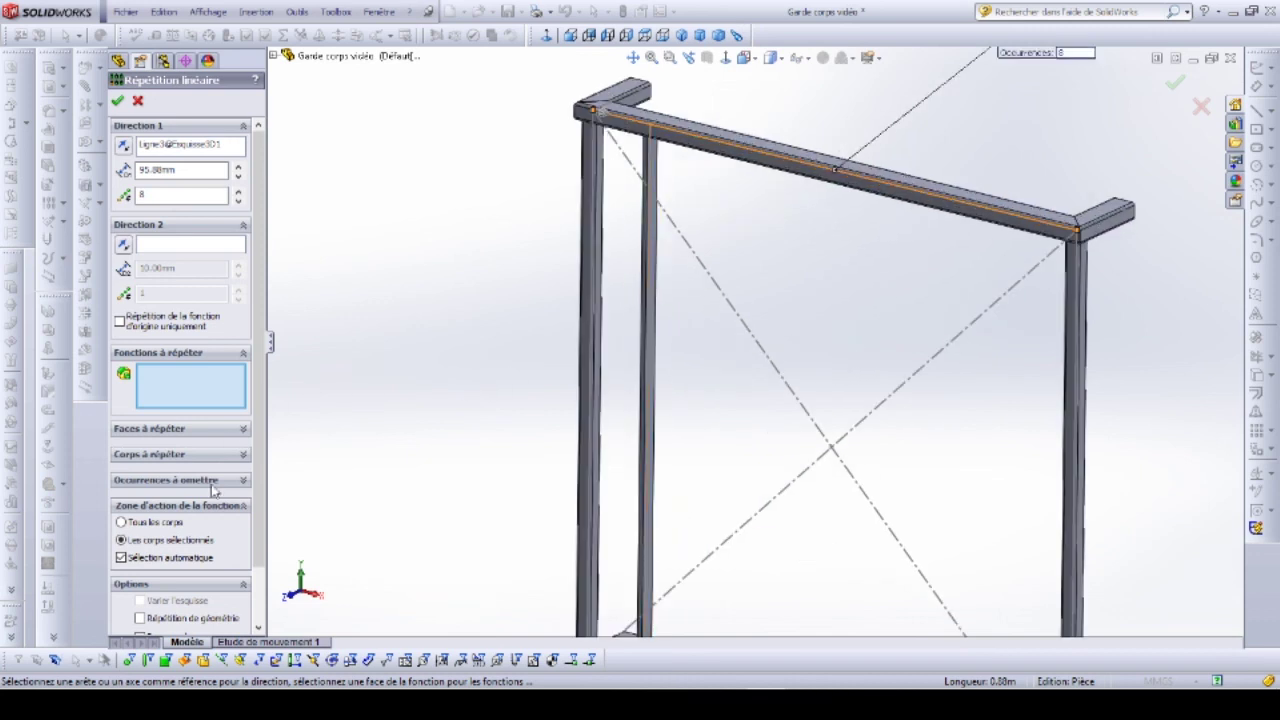
{"action": "left_click", "coordinate": [148, 455]}
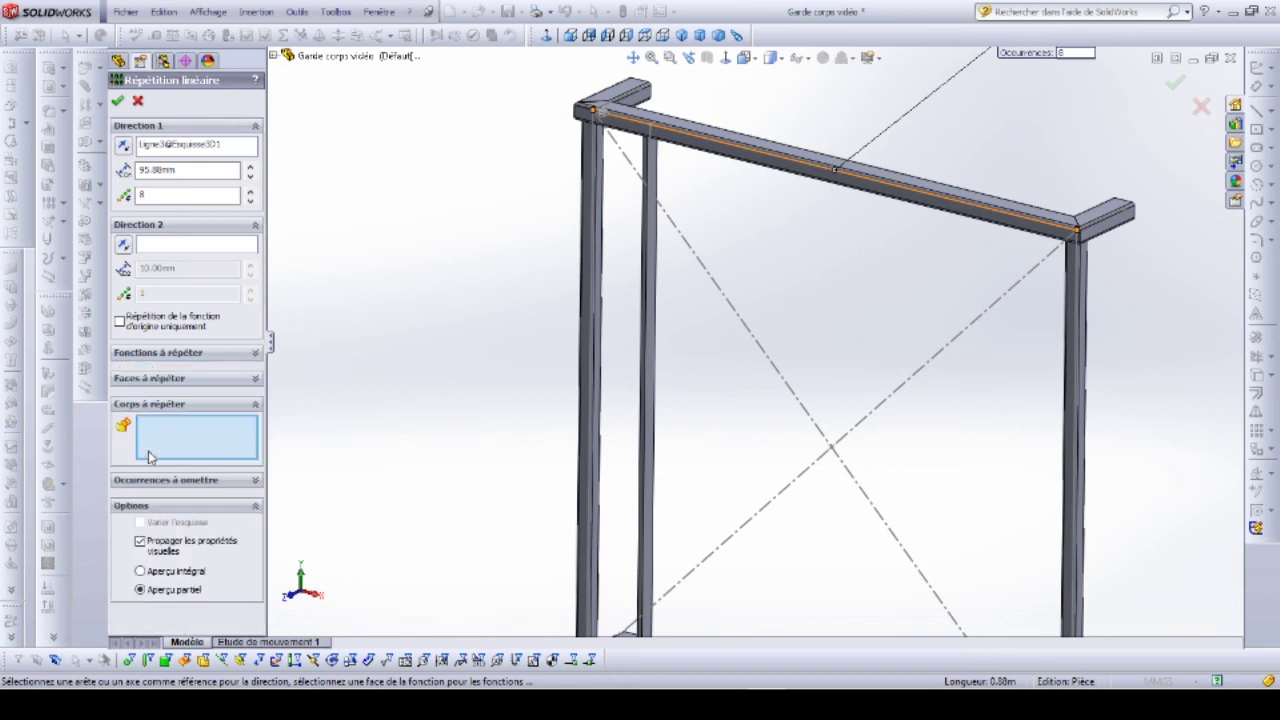
{"action": "left_click", "coordinate": [654, 374]}
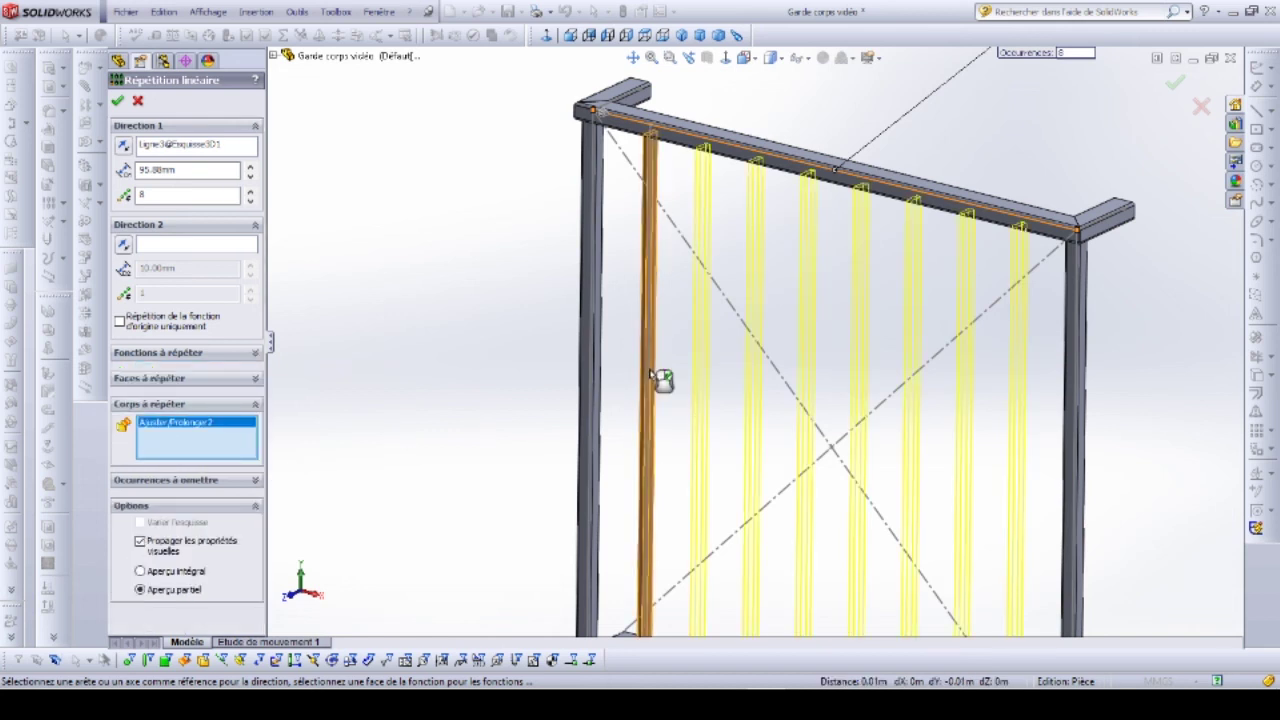
{"action": "mouse_move", "coordinate": [386, 443]}
{"action": "middle_mouse_down"}
{"action": "mouse_move", "coordinate": [443, 389]}
{"action": "mouse_move", "coordinate": [433, 398]}
{"action": "mouse_move", "coordinate": [736, 395]}
{"action": "middle_mouse_up"}
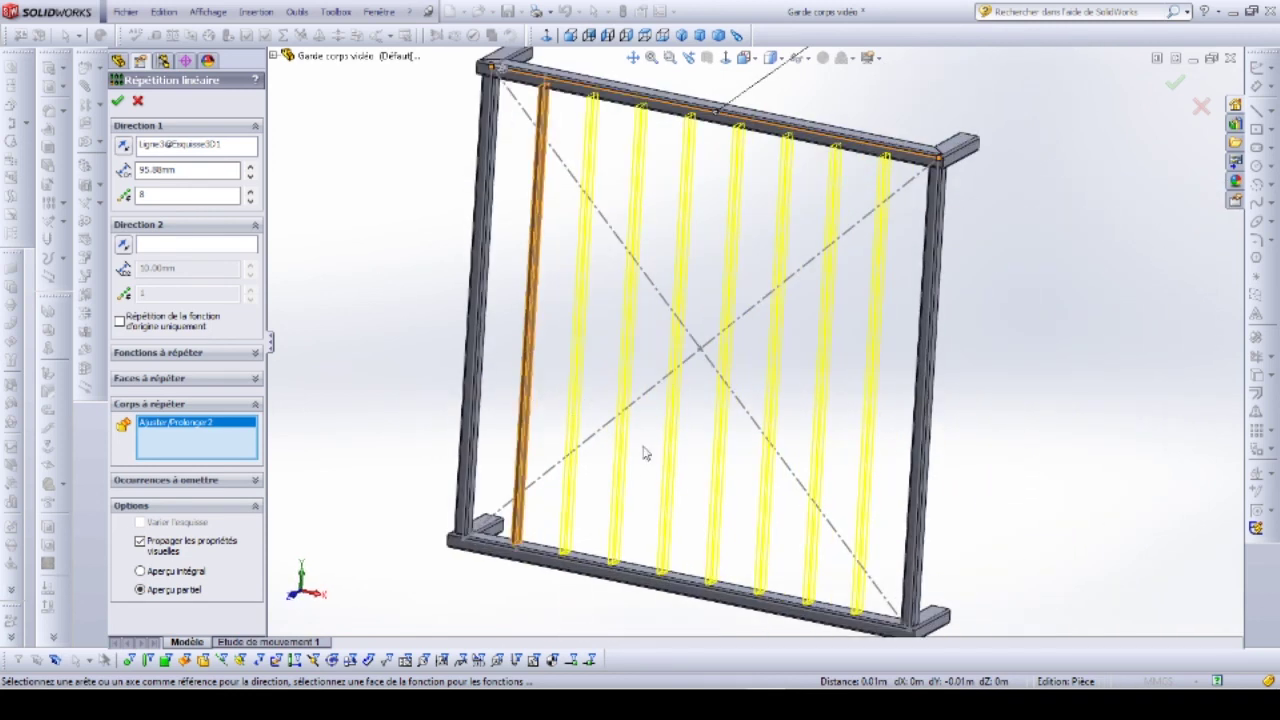
{"action": "left_click", "coordinate": [117, 102]}
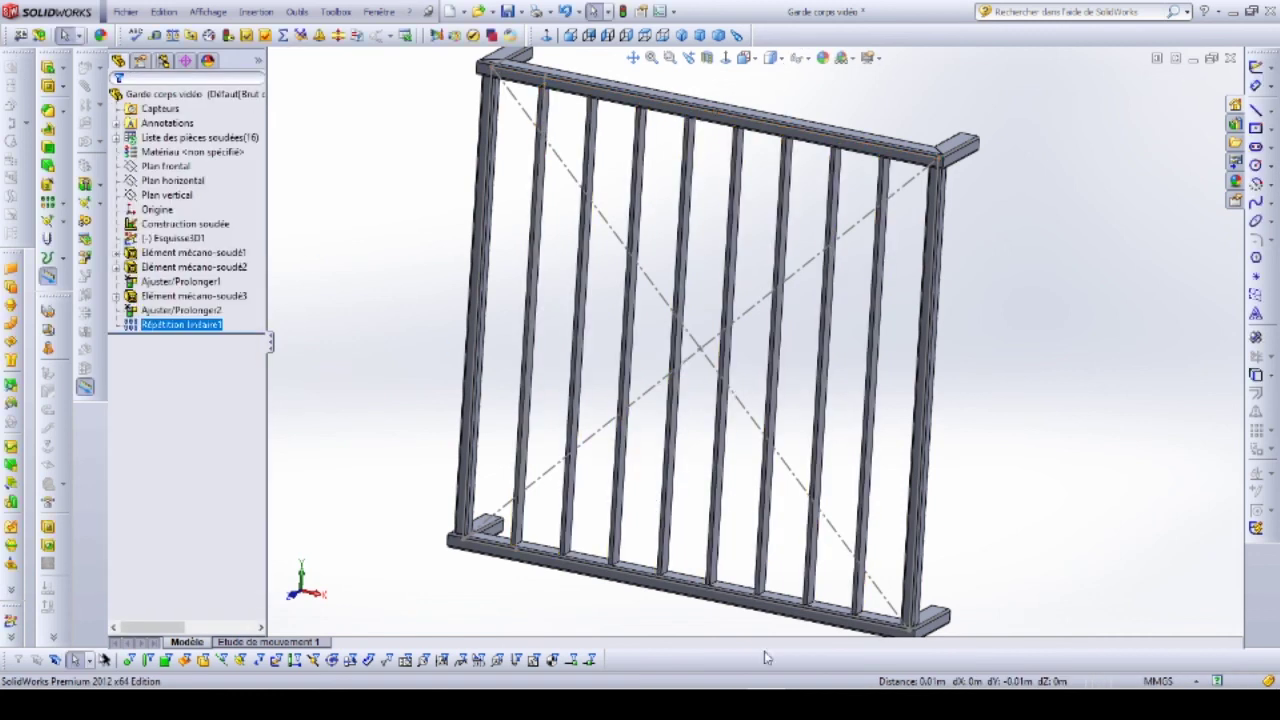
{"action": "key", "text": "alt+Tab"}
{"action": "scroll", "coordinate": [737, 465], "scroll_direction": "down", "scroll_amount": 8}
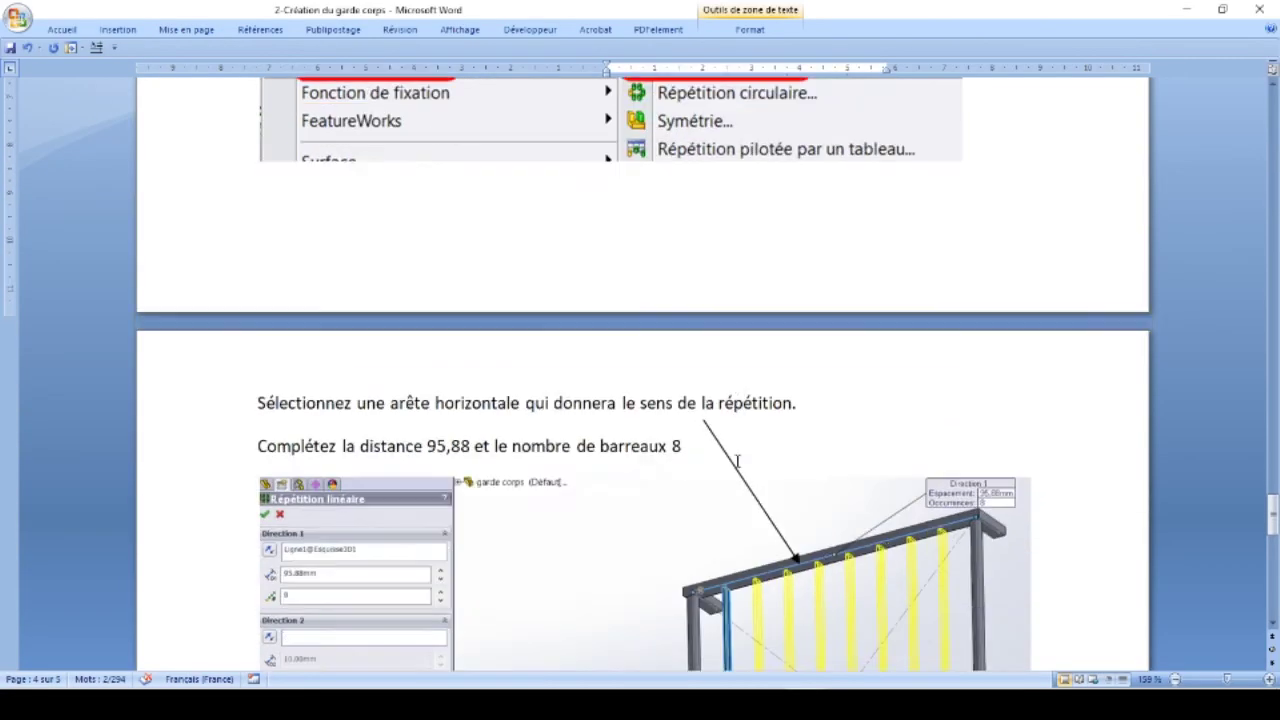
{"action": "scroll", "coordinate": [737, 465], "scroll_direction": "down", "scroll_amount": 6}
{"action": "scroll", "coordinate": [735, 463], "scroll_direction": "down", "scroll_amount": 6}
{"action": "scroll", "coordinate": [735, 463], "scroll_direction": "down", "scroll_amount": 4}
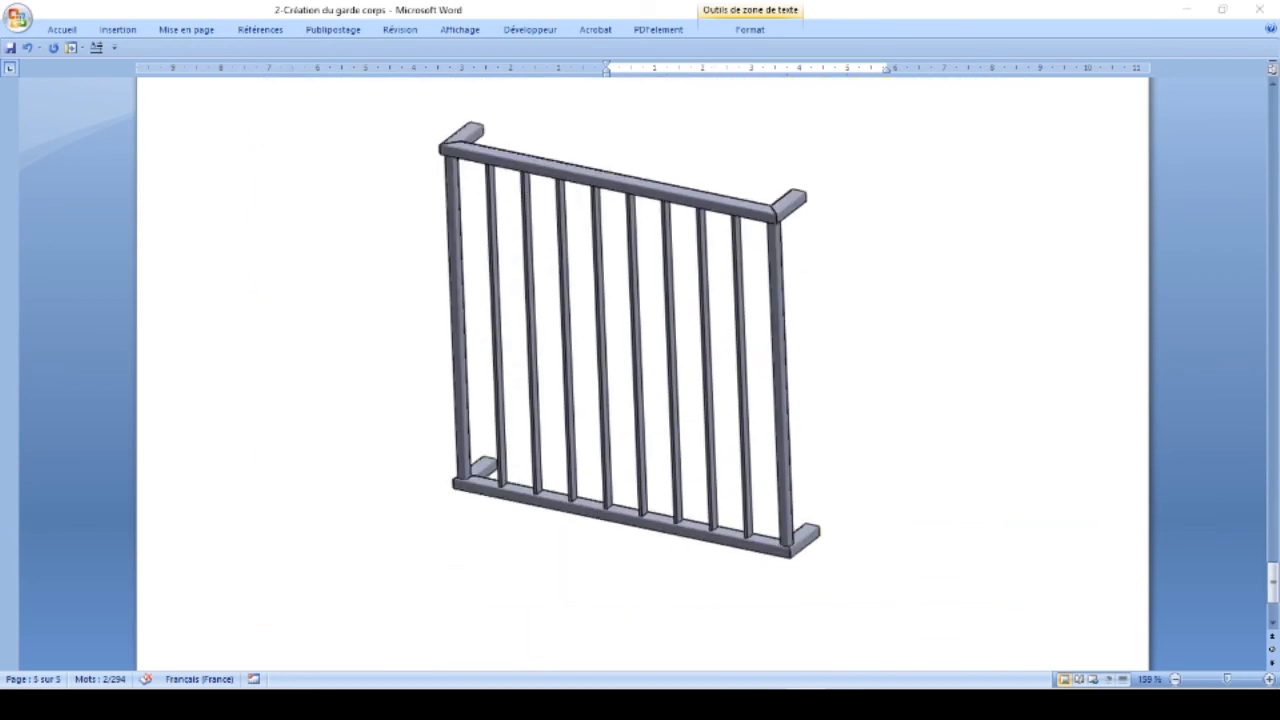
{"action": "key", "text": "alt+Tab"}
{"action": "scroll", "coordinate": [1003, 466], "scroll_direction": "up", "scroll_amount": 3}
{"action": "mouse_move", "coordinate": [1003, 466]}
{"action": "middle_mouse_down"}
{"action": "mouse_move", "coordinate": [894, 457]}
{"action": "mouse_move", "coordinate": [835, 482]}
{"action": "mouse_move", "coordinate": [917, 477]}
{"action": "middle_mouse_up"}
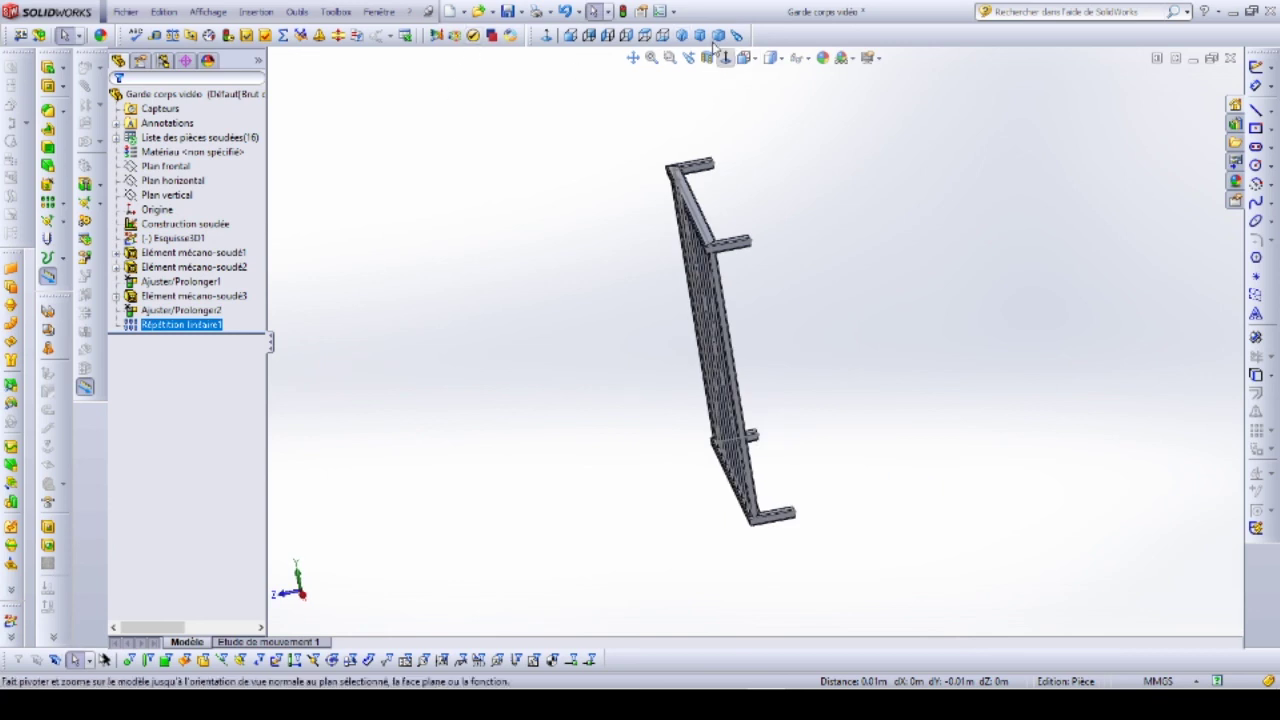
Step: Save 'Garde corps vidéo' and create a section view cutting through the top rail's end face
{"action": "left_click", "coordinate": [509, 17]}
{"action": "mouse_move", "coordinate": [680, 400]}
{"action": "middle_mouse_down"}
{"action": "mouse_move", "coordinate": [757, 408]}
{"action": "mouse_move", "coordinate": [789, 349]}
{"action": "middle_mouse_up"}
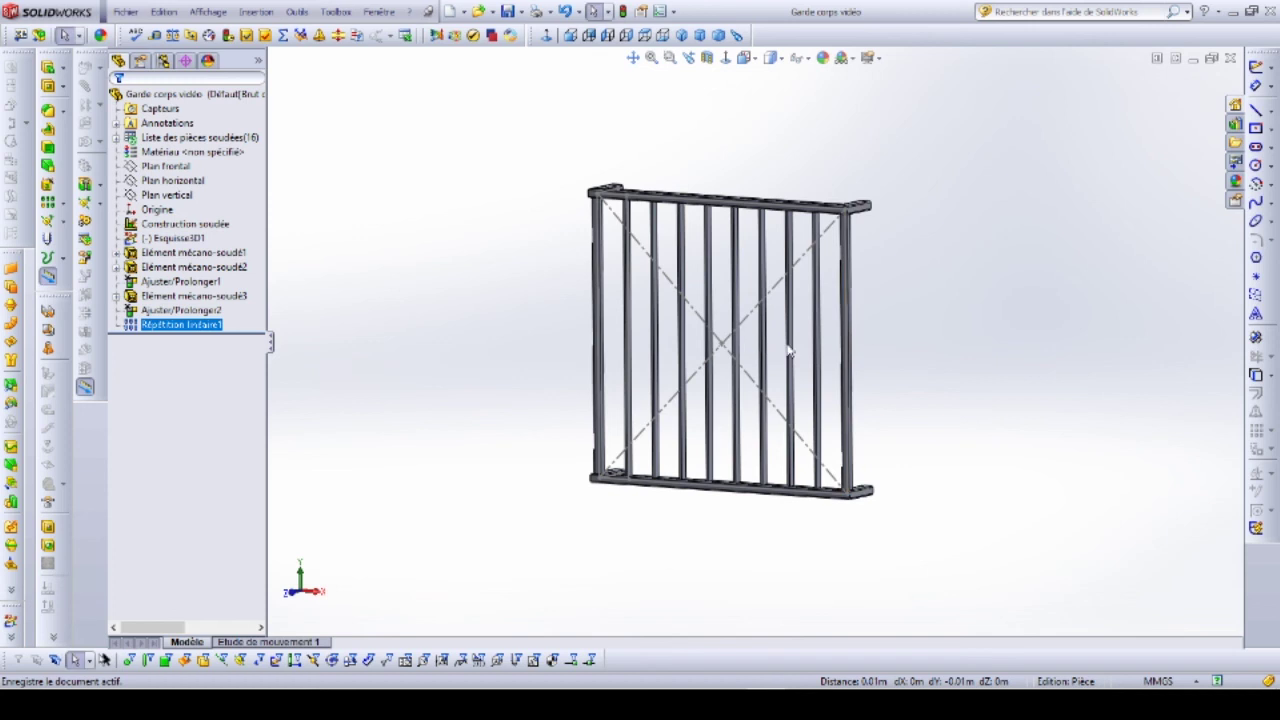
{"action": "scroll", "coordinate": [851, 220], "scroll_direction": "down", "scroll_amount": 3}
{"action": "scroll", "coordinate": [771, 249], "scroll_direction": "down", "scroll_amount": 2}
{"action": "scroll", "coordinate": [836, 368], "scroll_direction": "down", "scroll_amount": 3}
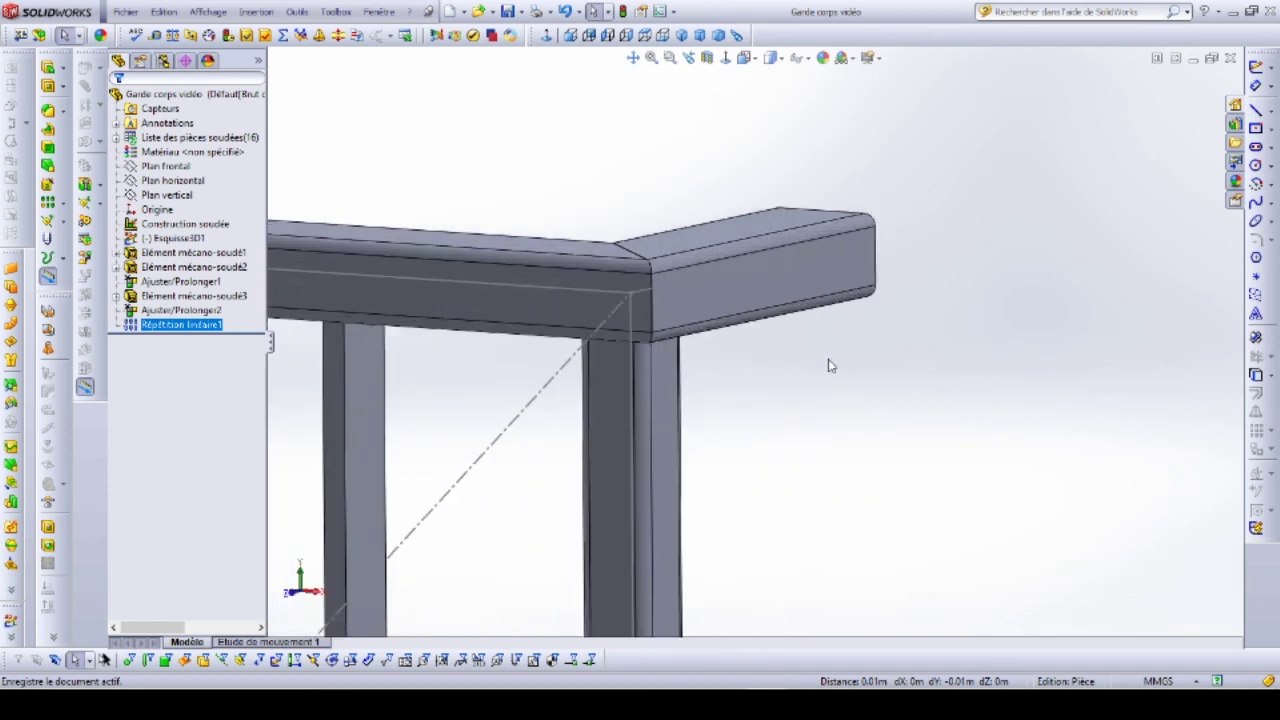
{"action": "left_click", "coordinate": [745, 290]}
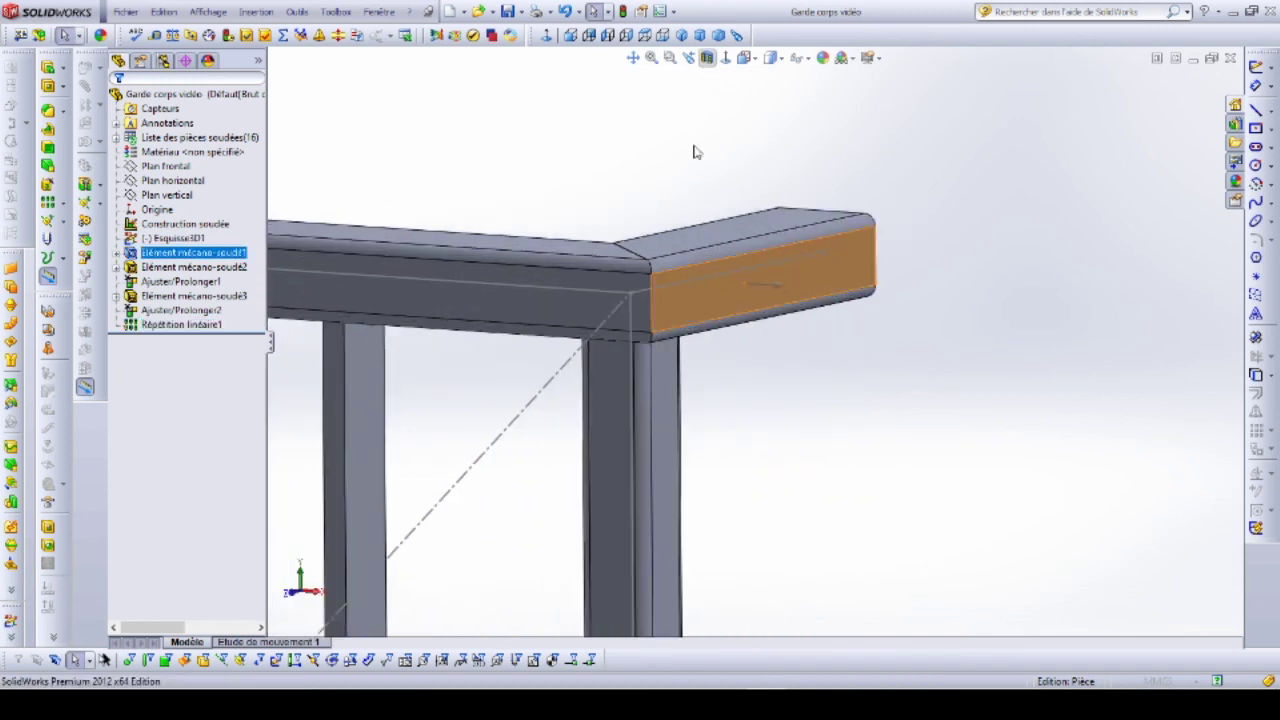
{"action": "left_click", "coordinate": [707, 57]}
{"action": "scroll", "coordinate": [750, 370], "scroll_direction": "up", "scroll_amount": 2}
{"action": "scroll", "coordinate": [820, 480], "scroll_direction": "up", "scroll_amount": 2}
{"action": "scroll", "coordinate": [762, 459], "scroll_direction": "down", "scroll_amount": 5}
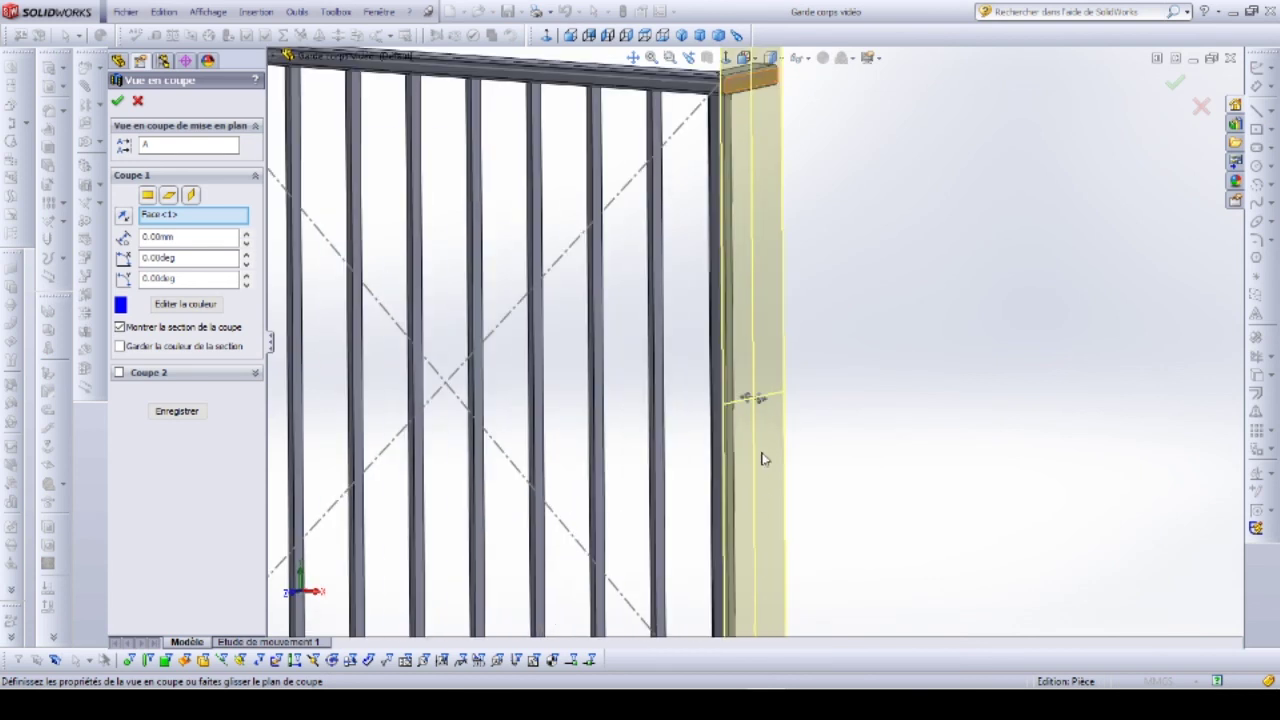
{"action": "left_click_drag", "start_coordinate": [750, 401], "coordinate": [741, 401]}
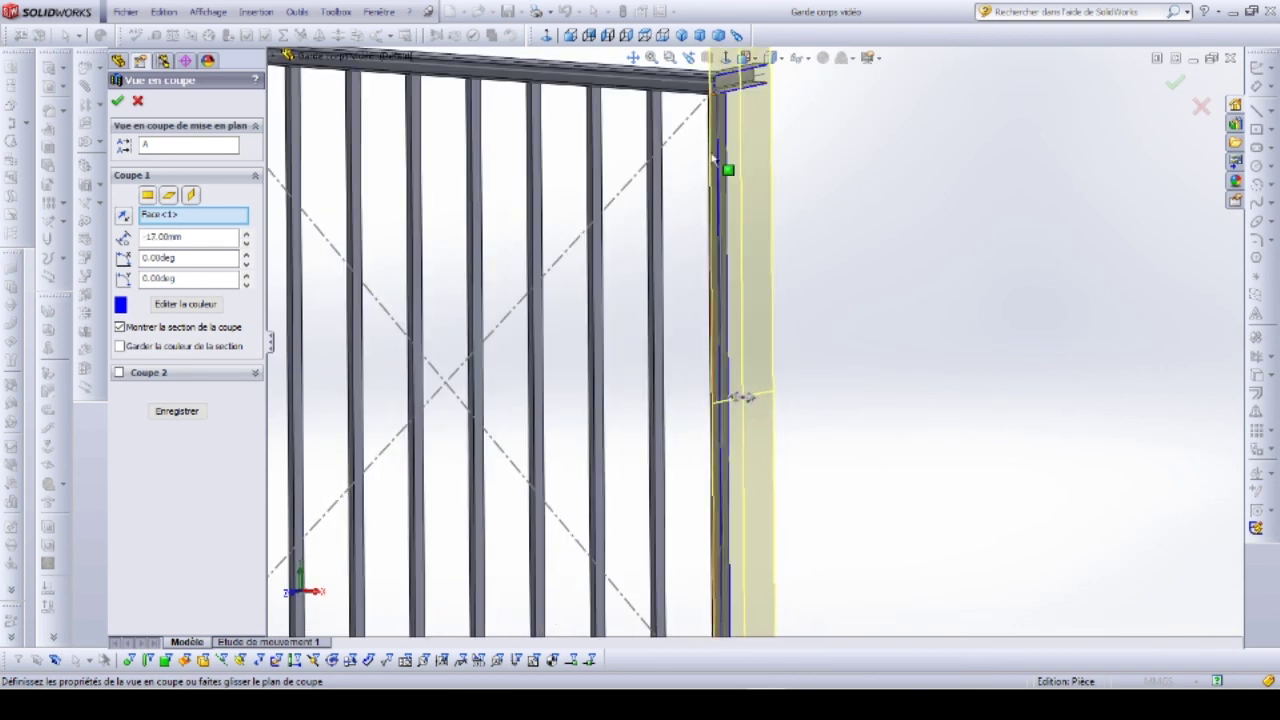
{"action": "scroll", "coordinate": [713, 155], "scroll_direction": "down", "scroll_amount": 3}
{"action": "scroll", "coordinate": [770, 150], "scroll_direction": "down", "scroll_amount": 3}
{"action": "scroll", "coordinate": [815, 280], "scroll_direction": "down", "scroll_amount": 2}
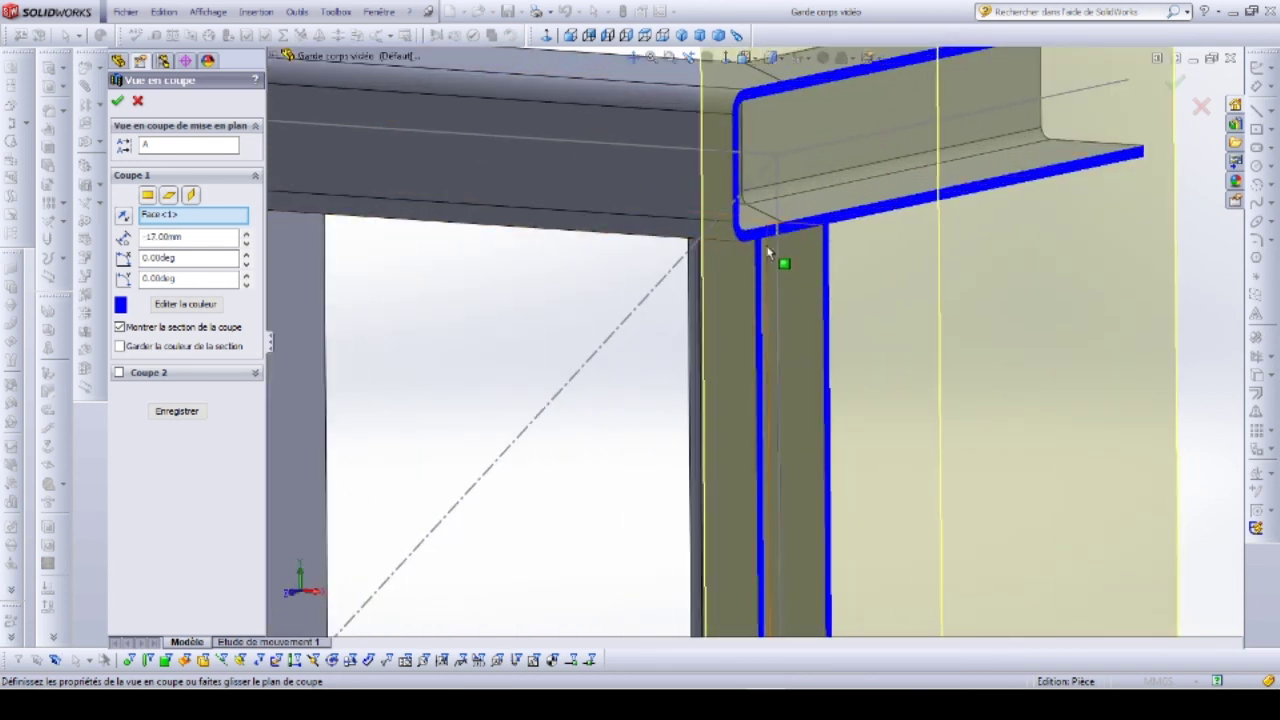
{"action": "scroll", "coordinate": [790, 330], "scroll_direction": "up", "scroll_amount": 3}
{"action": "scroll", "coordinate": [815, 460], "scroll_direction": "up", "scroll_amount": 3}
{"action": "left_click_drag", "start_coordinate": [771, 520], "coordinate": [737, 517]}
{"action": "scroll", "coordinate": [756, 360], "scroll_direction": "down", "scroll_amount": 3}
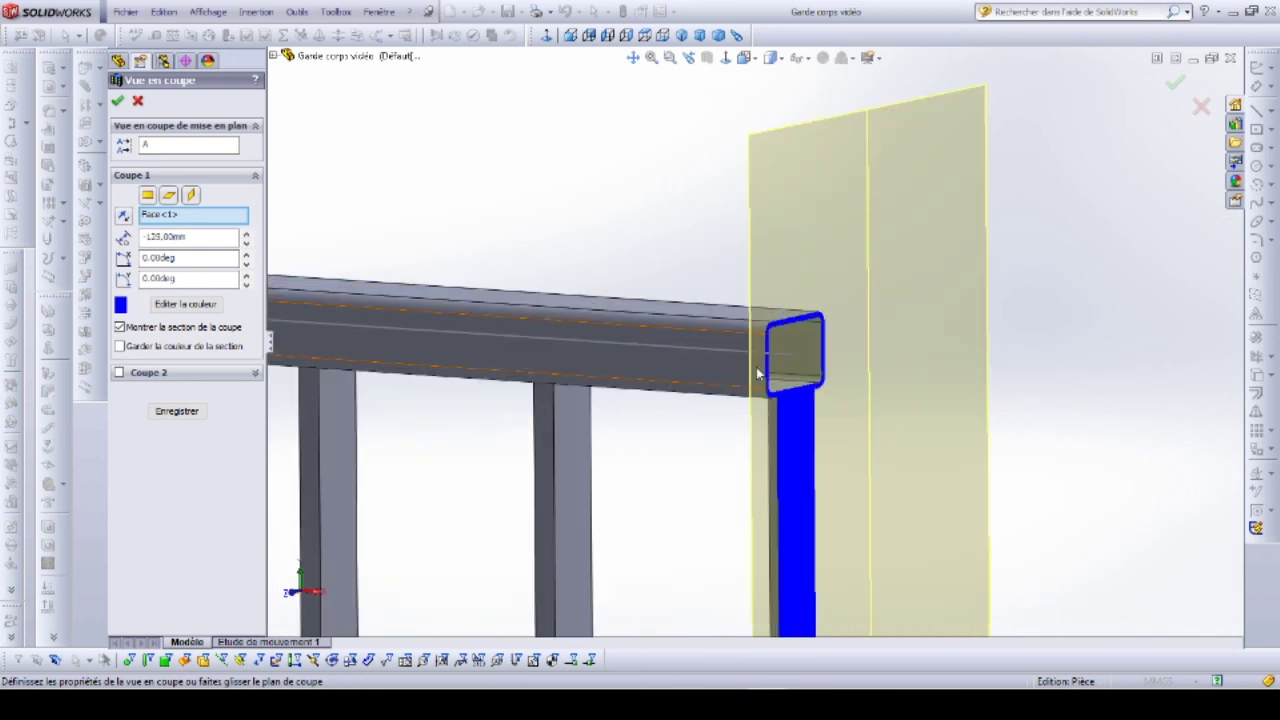
{"action": "scroll", "coordinate": [790, 400], "scroll_direction": "down", "scroll_amount": 2}
{"action": "scroll", "coordinate": [846, 391], "scroll_direction": "up", "scroll_amount": 3}
{"action": "scroll", "coordinate": [787, 391], "scroll_direction": "up", "scroll_amount": 2}
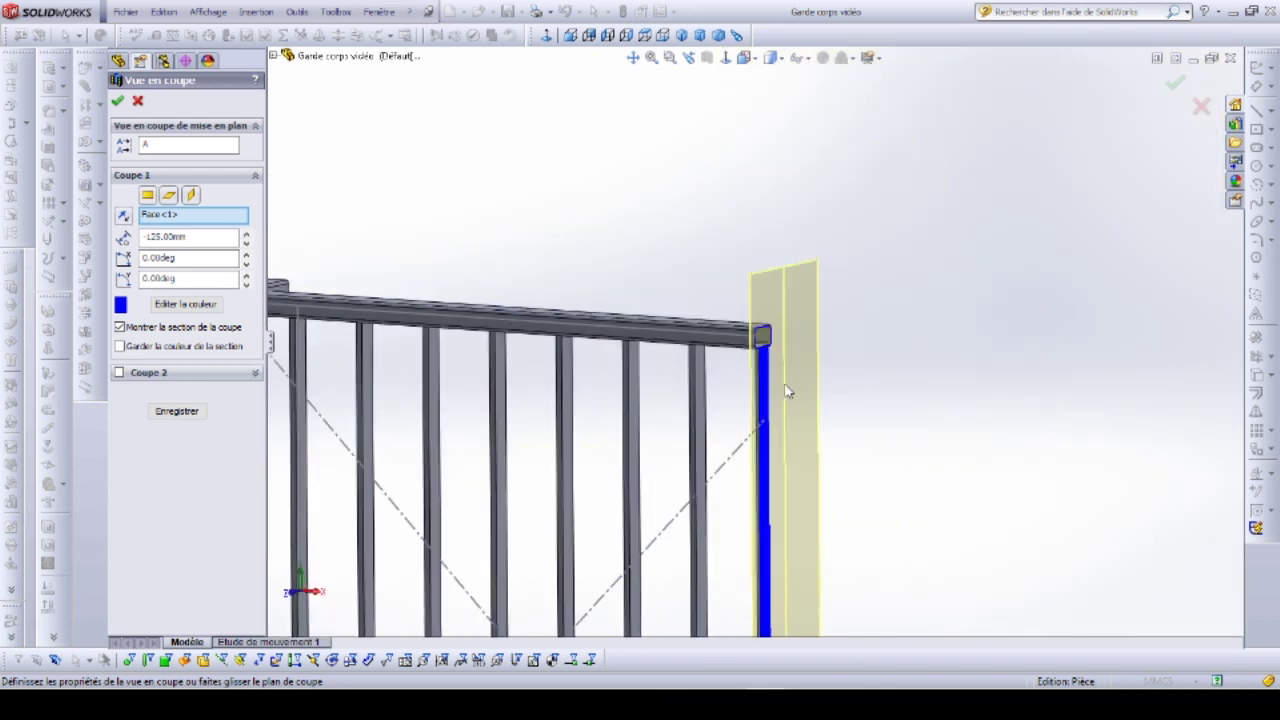
{"action": "scroll", "coordinate": [785, 380], "scroll_direction": "up", "scroll_amount": 5}
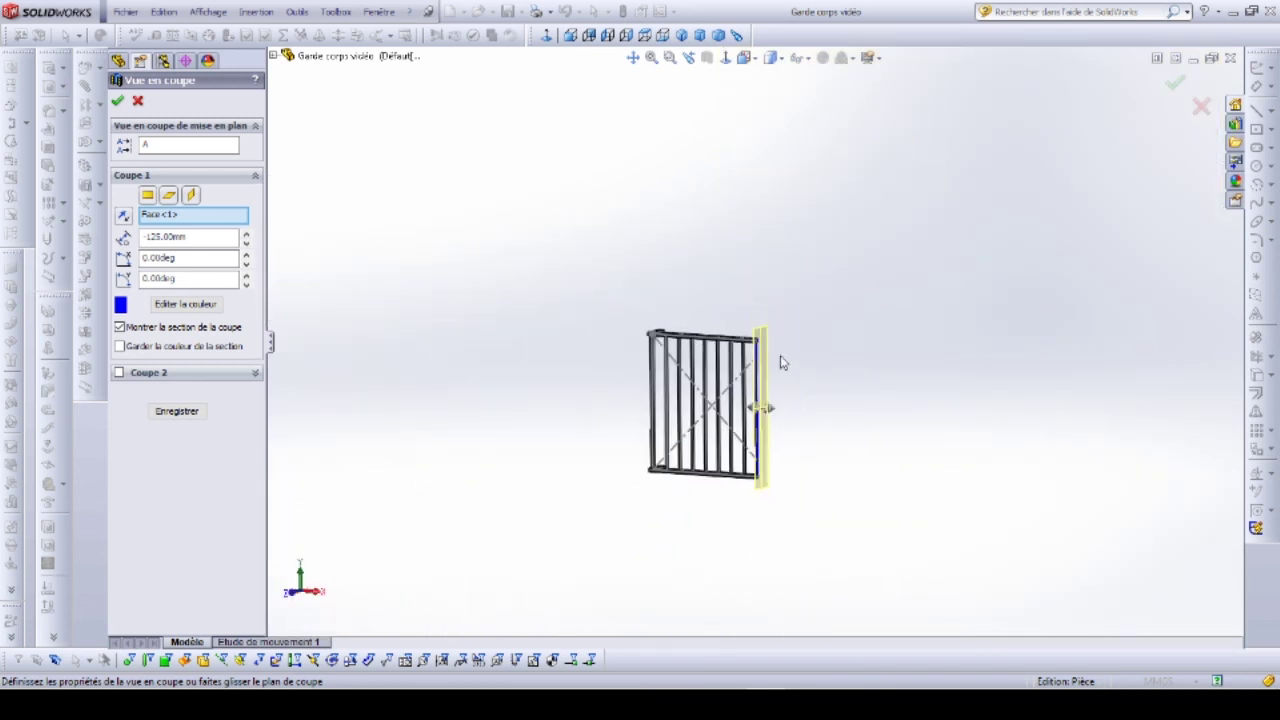
{"action": "left_click", "coordinate": [137, 101]}
{"action": "scroll", "coordinate": [786, 451], "scroll_direction": "up", "scroll_amount": 2}
{"action": "scroll", "coordinate": [786, 451], "scroll_direction": "down", "scroll_amount": 2}
{"action": "scroll", "coordinate": [750, 390], "scroll_direction": "down", "scroll_amount": 2}
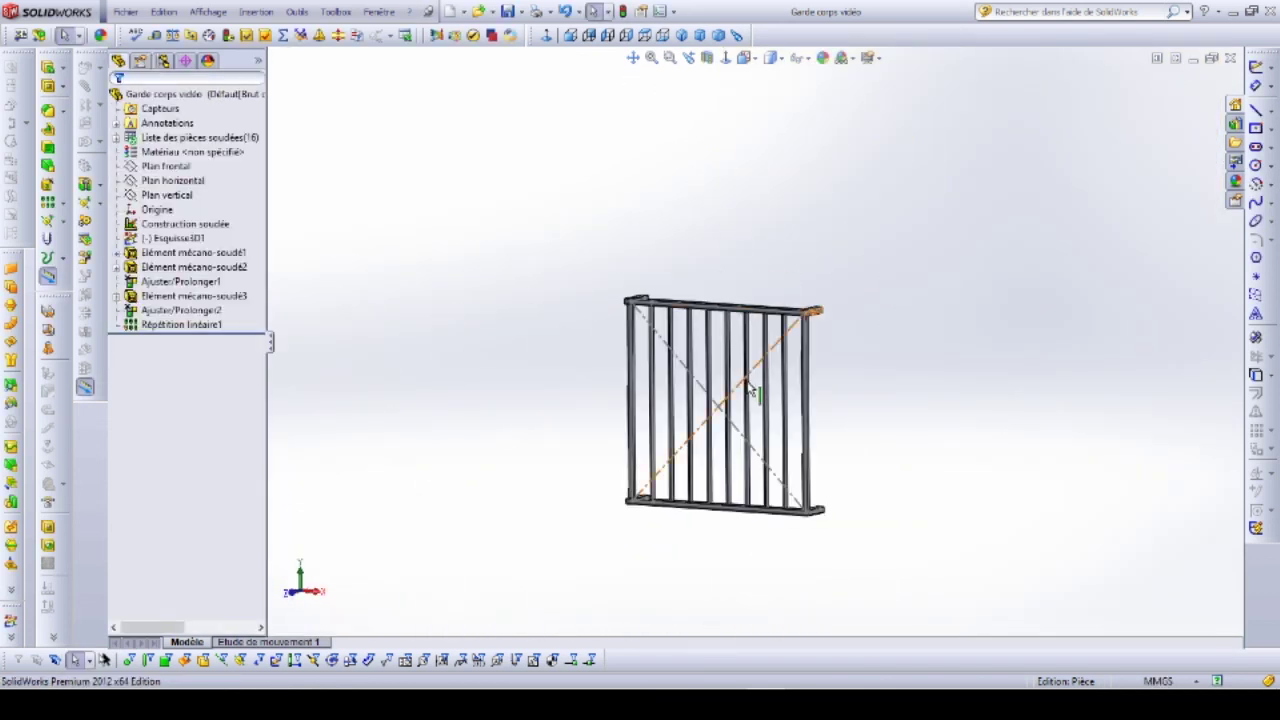